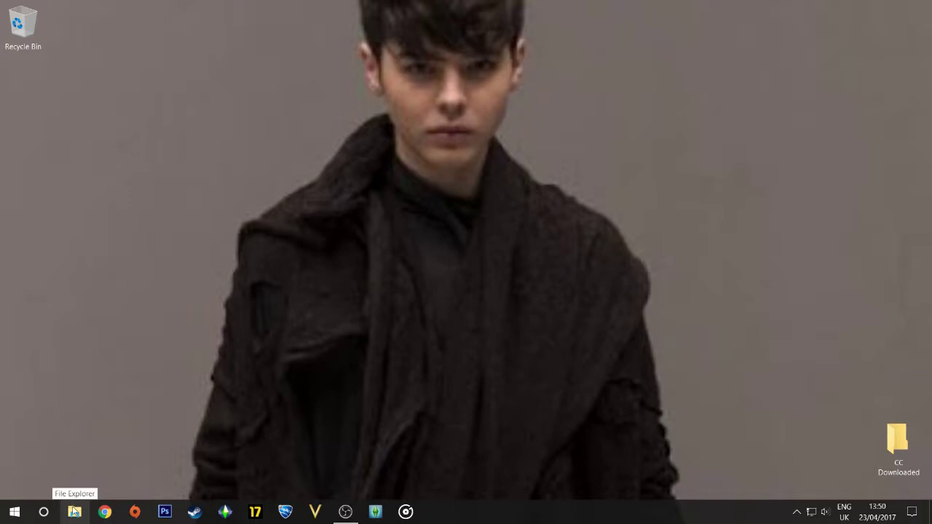
# Step: Look through the downloaded files and their extensions in the Downloads folder, then minimise its window
pyautogui.click(74, 511)
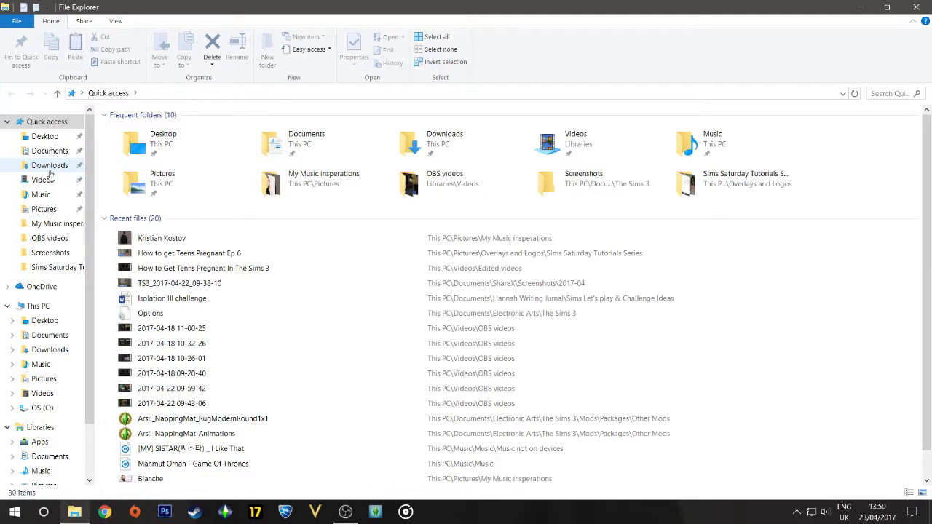
pyautogui.click(49, 167)
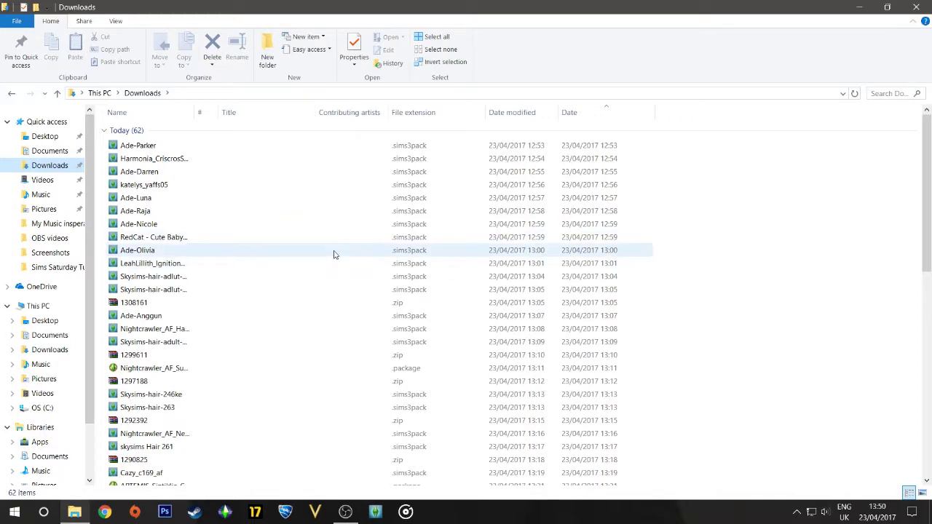
pyautogui.scroll(-12, 332, 254)
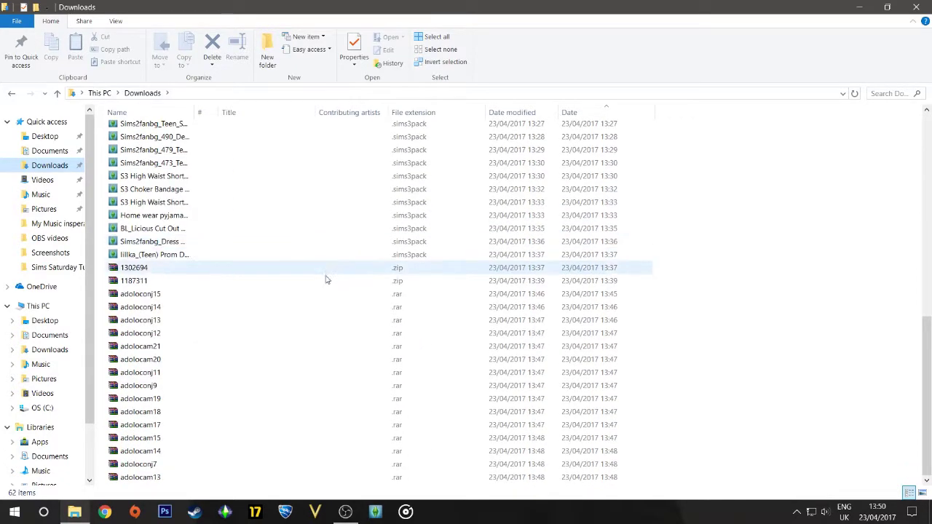
pyautogui.scroll(8, 324, 281)
pyautogui.scroll(5, 325, 283)
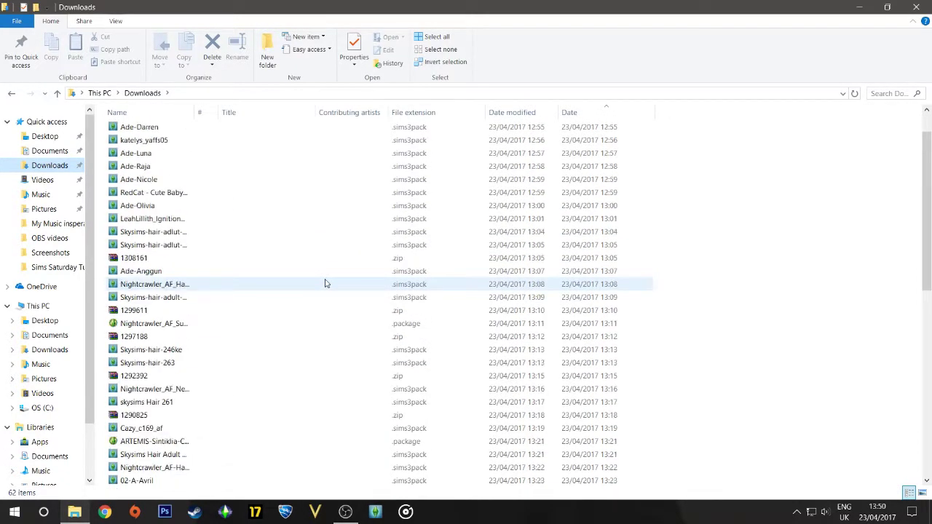
pyautogui.scroll(-2, 318, 218)
pyautogui.scroll(-10, 324, 210)
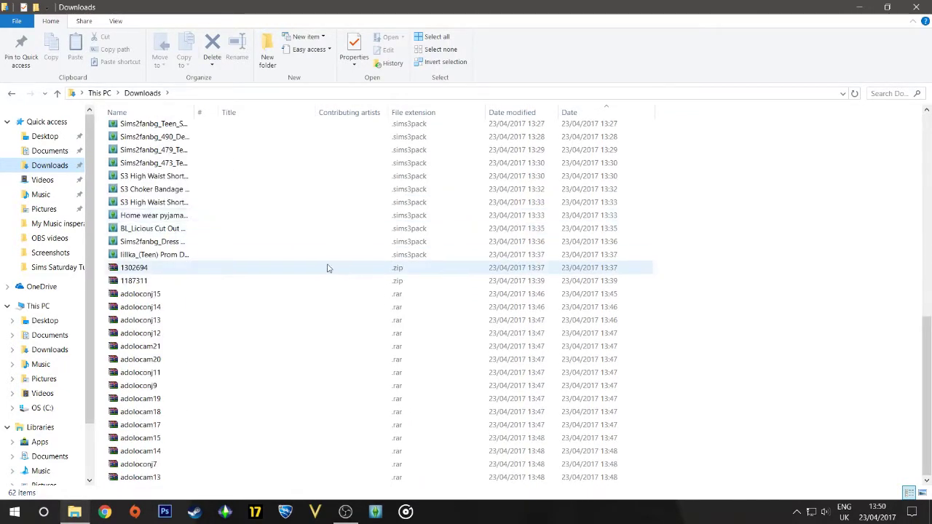
pyautogui.scroll(2, 327, 267)
pyautogui.click(860, 9)
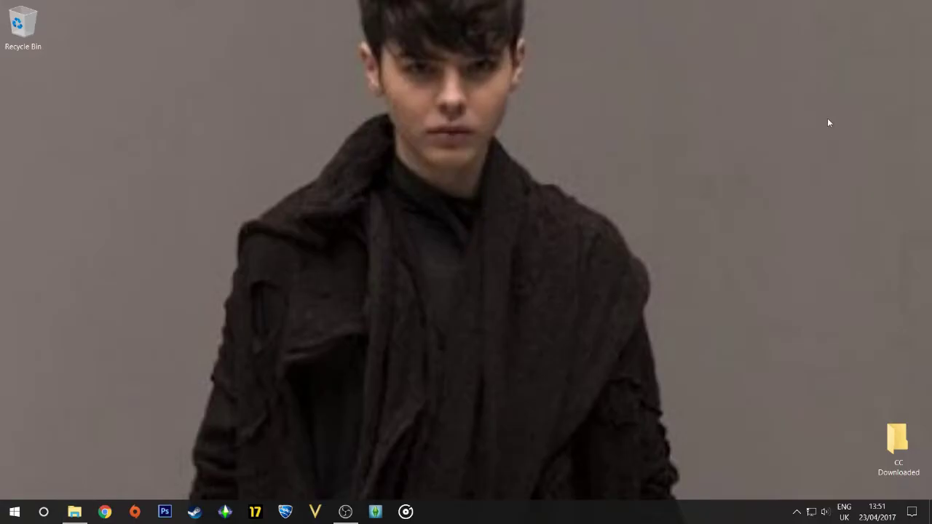
# Step: Create a folder named "Unzipped CC" inside the desktop folder CC Downloaded
pyautogui.click(897, 441)
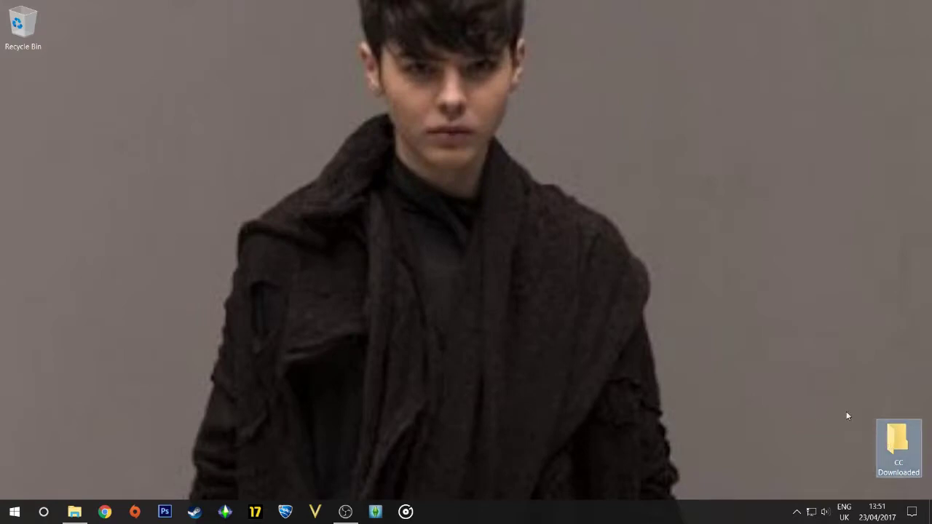
pyautogui.press('Return')
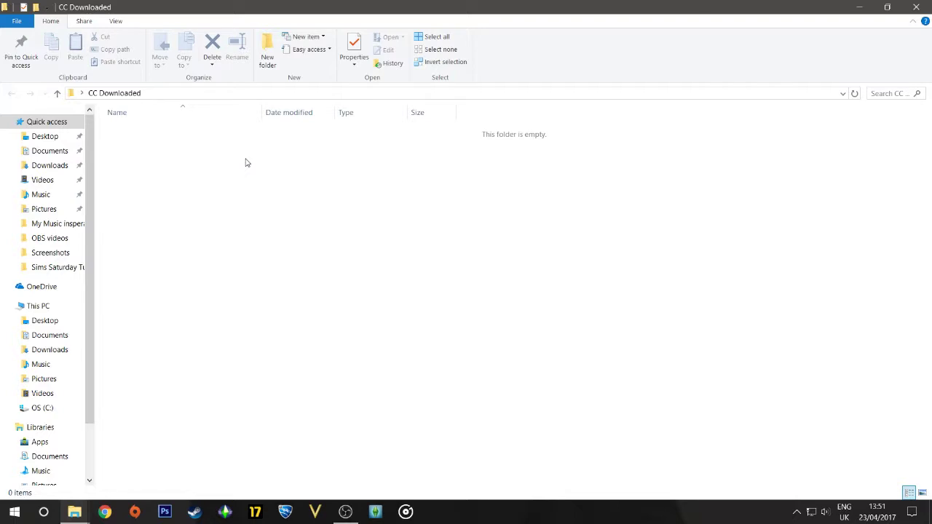
pyautogui.hotkey('ctrl', 'shift', 'n')
pyautogui.press('BackSpace')
pyautogui.write('Unzipped CC')
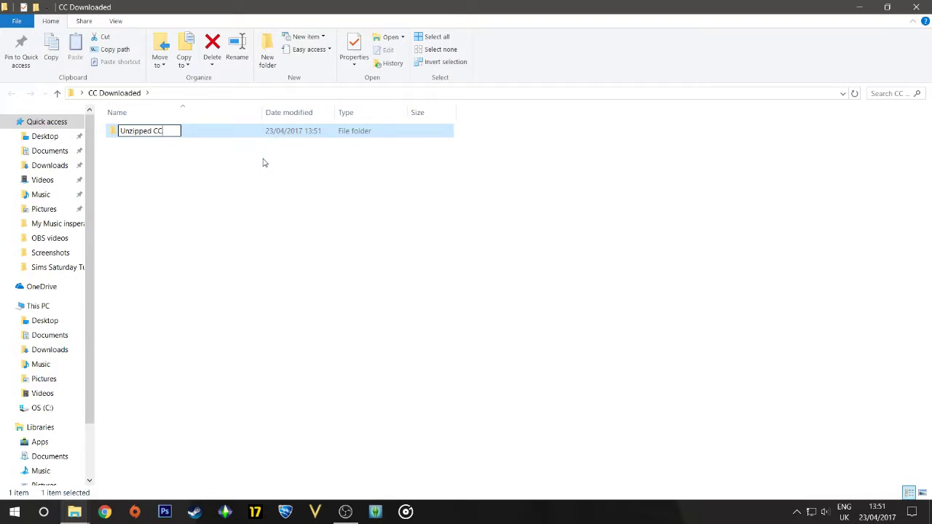
pyautogui.click(254, 180)
# Step: Select all the .zip and .rar archives together in the Downloads folder
pyautogui.moveTo(74, 512)
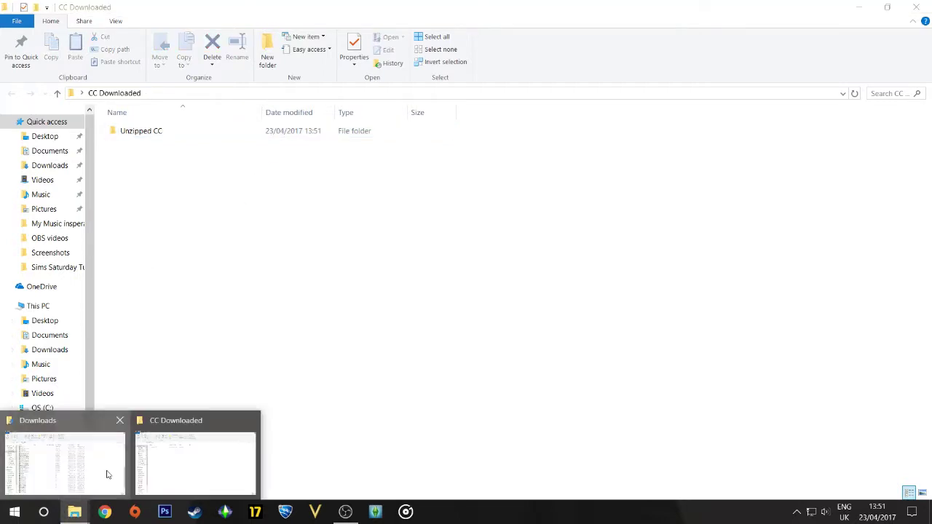
pyautogui.click(108, 475)
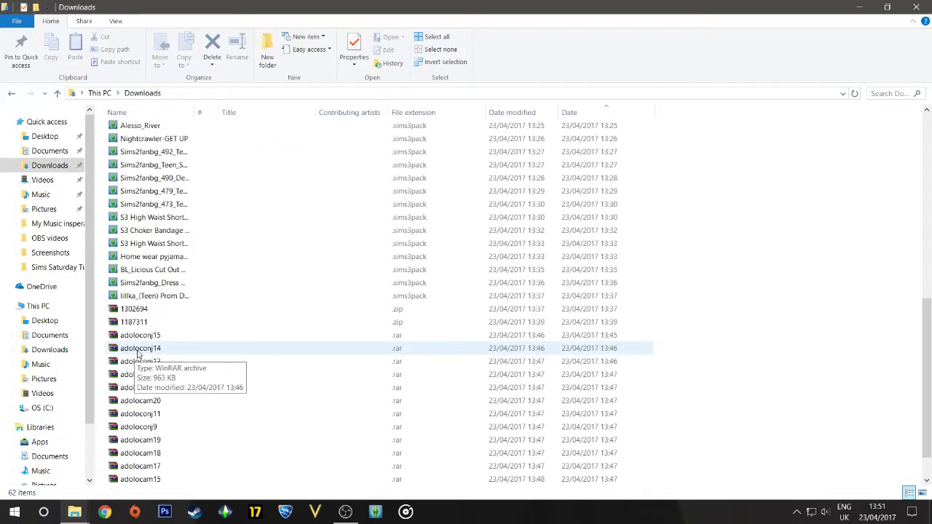
pyautogui.scroll(4, 139, 350)
pyautogui.click(197, 141)
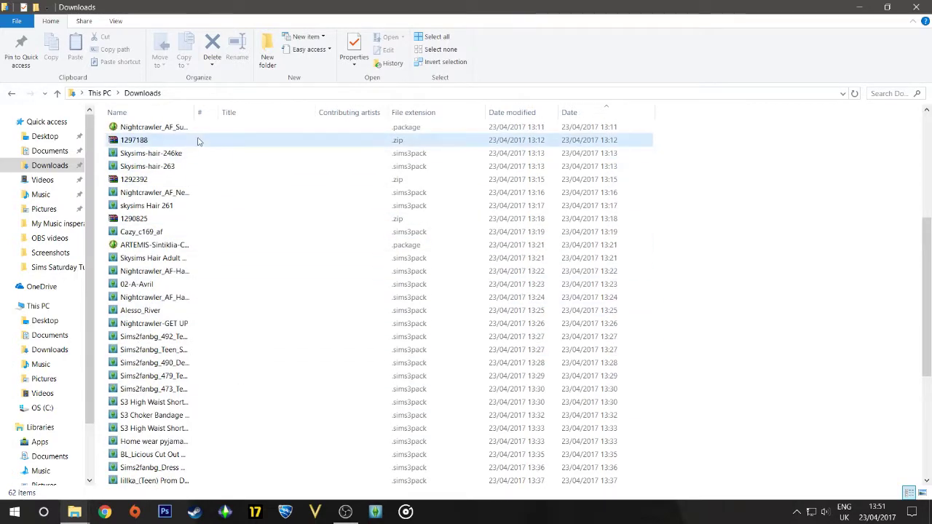
pyautogui.keyDown('ctrl'); pyautogui.click(179, 180); pyautogui.keyUp('ctrl')
pyautogui.keyDown('ctrl'); pyautogui.click(168, 220); pyautogui.keyUp('ctrl')
pyautogui.scroll(-6, 169, 241)
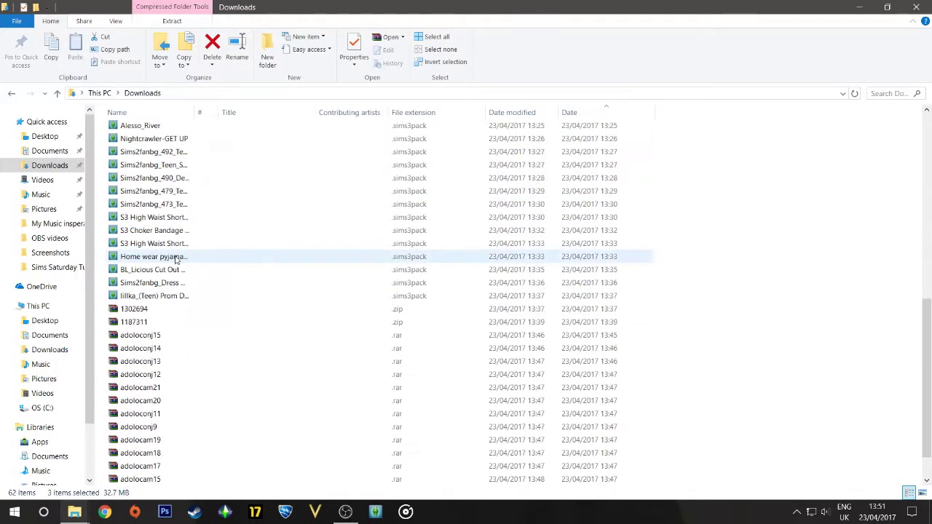
pyautogui.keyDown('ctrl'); pyautogui.click(175, 269); pyautogui.keyUp('ctrl')
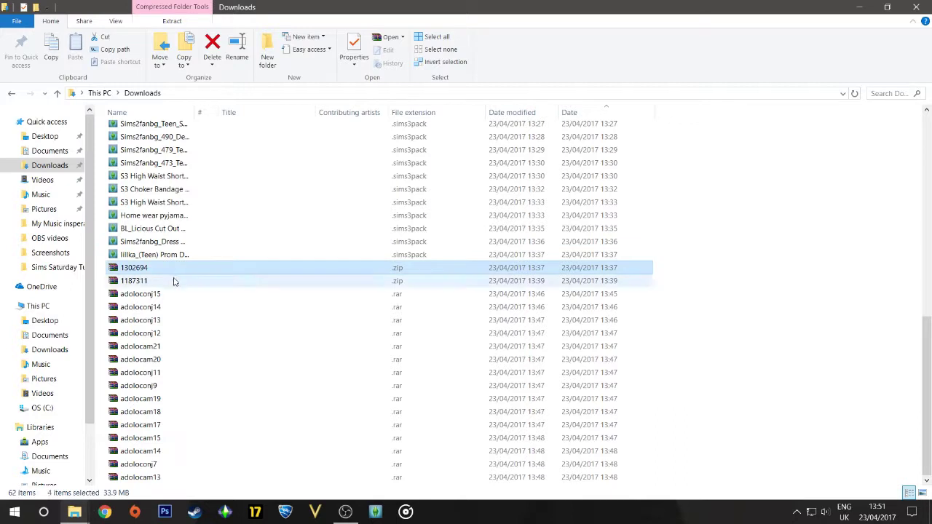
pyautogui.keyDown('ctrl'); pyautogui.click(174, 281); pyautogui.keyUp('ctrl')
pyautogui.keyDown('ctrl'); pyautogui.click(174, 295); pyautogui.keyUp('ctrl')
pyautogui.keyDown('ctrl'); pyautogui.click(168, 307); pyautogui.keyUp('ctrl')
pyautogui.keyDown('ctrl'); pyautogui.click(166, 320); pyautogui.keyUp('ctrl')
pyautogui.keyDown('ctrl'); pyautogui.click(164, 333); pyautogui.keyUp('ctrl')
pyautogui.keyDown('ctrl'); pyautogui.click(162, 347); pyautogui.keyUp('ctrl')
pyautogui.keyDown('ctrl'); pyautogui.click(160, 360); pyautogui.keyUp('ctrl')
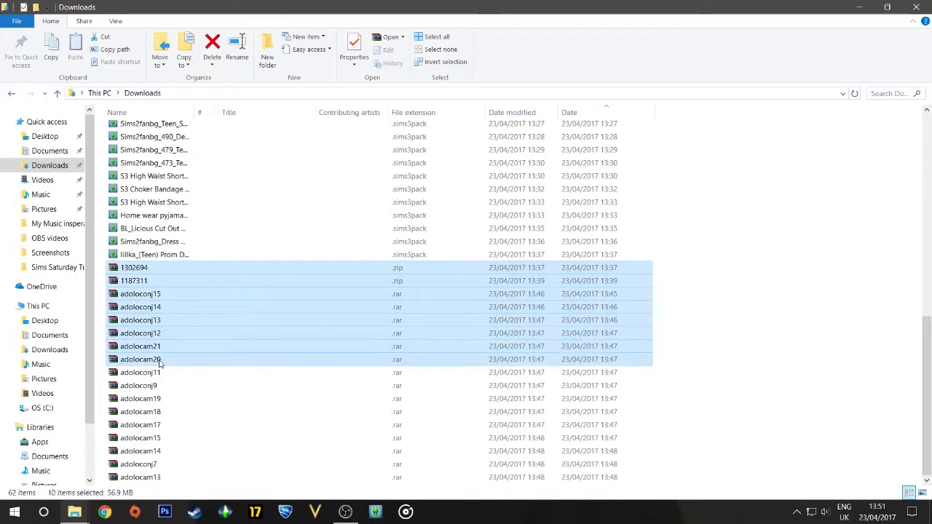
pyautogui.keyDown('ctrl'); pyautogui.click(159, 373); pyautogui.keyUp('ctrl')
pyautogui.keyDown('ctrl'); pyautogui.click(157, 385); pyautogui.keyUp('ctrl')
pyautogui.keyDown('ctrl'); pyautogui.click(156, 399); pyautogui.keyUp('ctrl')
pyautogui.keyDown('ctrl'); pyautogui.click(155, 412); pyautogui.keyUp('ctrl')
pyautogui.keyDown('ctrl'); pyautogui.click(154, 425); pyautogui.keyUp('ctrl')
pyautogui.keyDown('ctrl'); pyautogui.click(153, 439); pyautogui.keyUp('ctrl')
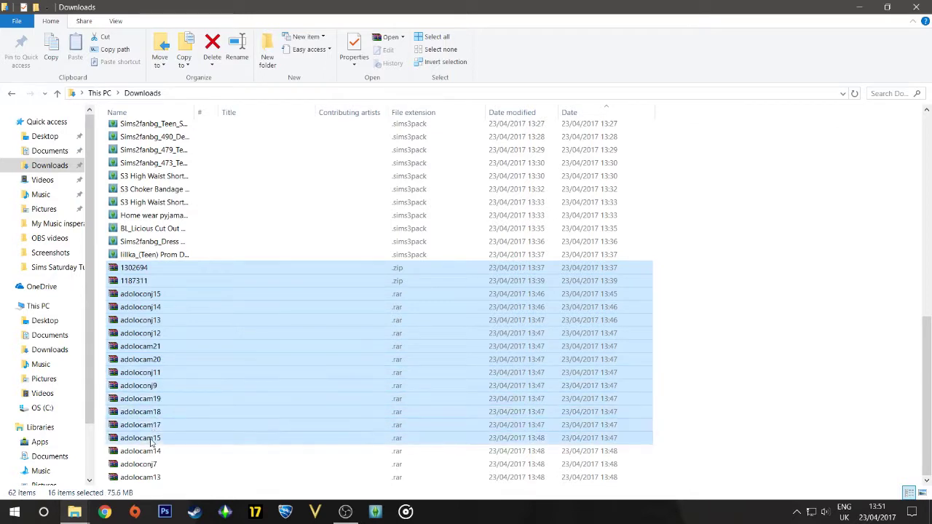
pyautogui.keyDown('ctrl'); pyautogui.click(150, 451); pyautogui.keyUp('ctrl')
pyautogui.keyDown('ctrl'); pyautogui.click(147, 464); pyautogui.keyUp('ctrl')
pyautogui.keyDown('ctrl'); pyautogui.click(144, 478); pyautogui.keyUp('ctrl')
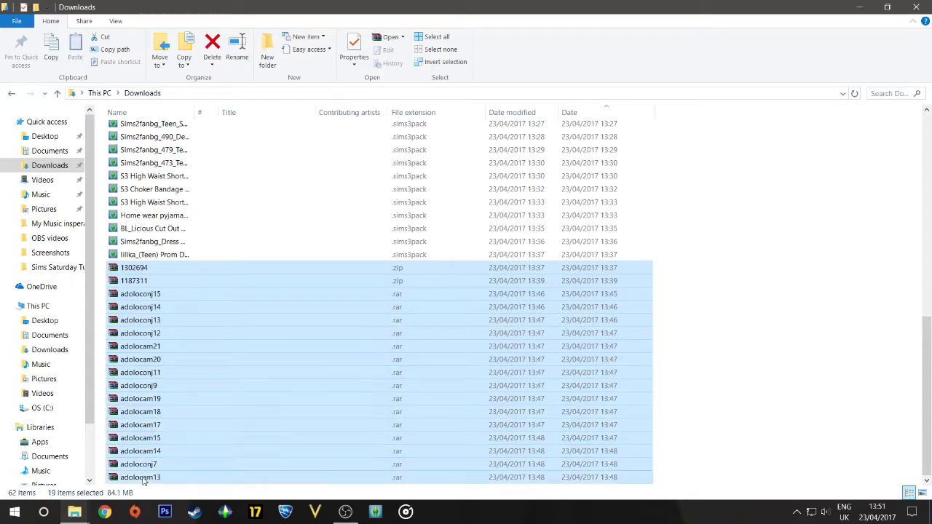
# Step: Extract the selected archives into Desktop\CC Downloaded\Unzipped CC, replacing all files that already exist there
pyautogui.rightClick(252, 374)
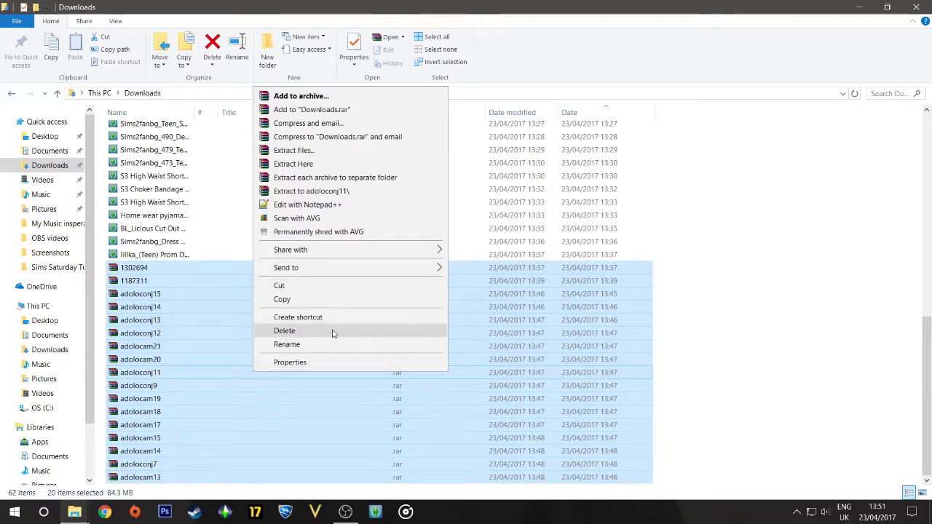
pyautogui.click(358, 150)
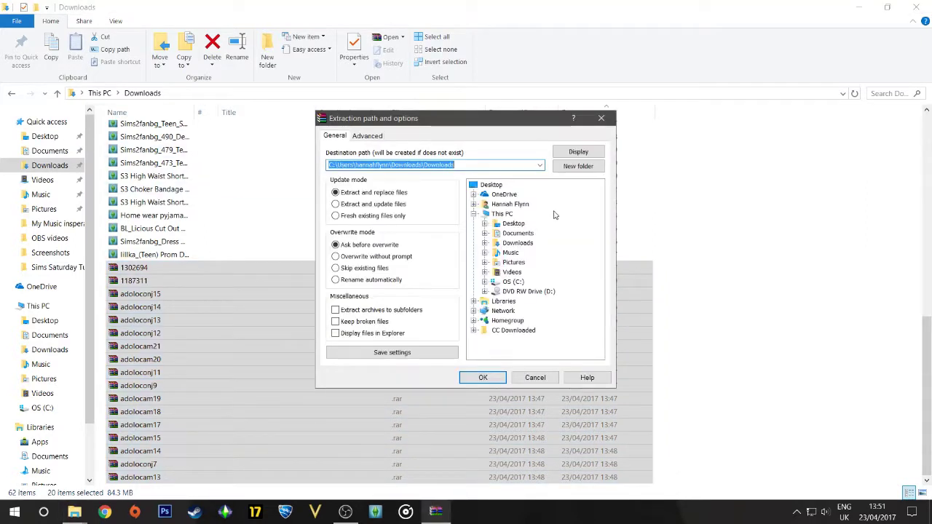
pyautogui.click(485, 224)
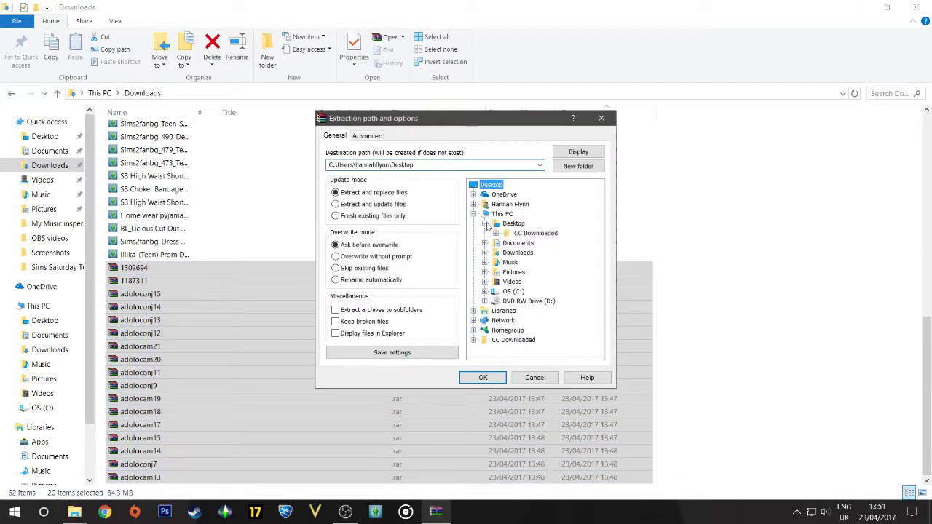
pyautogui.click(518, 234)
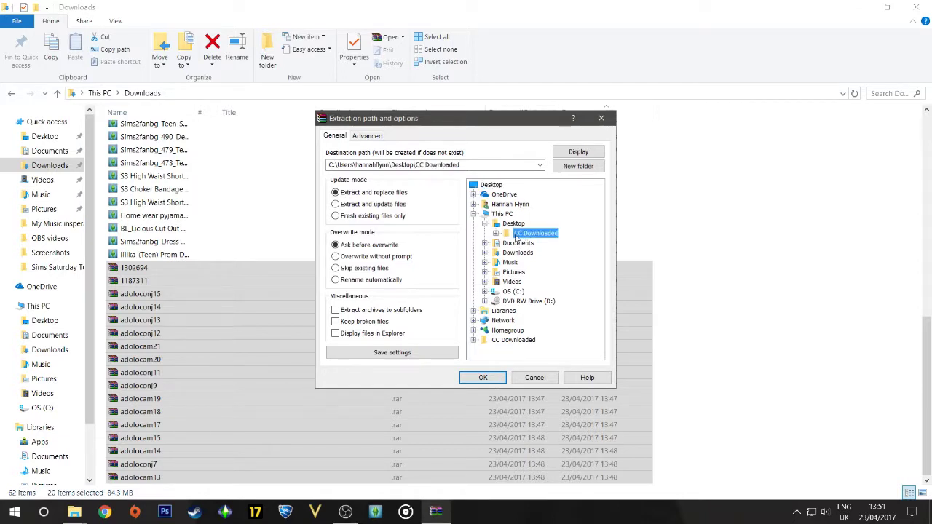
pyautogui.click(494, 234)
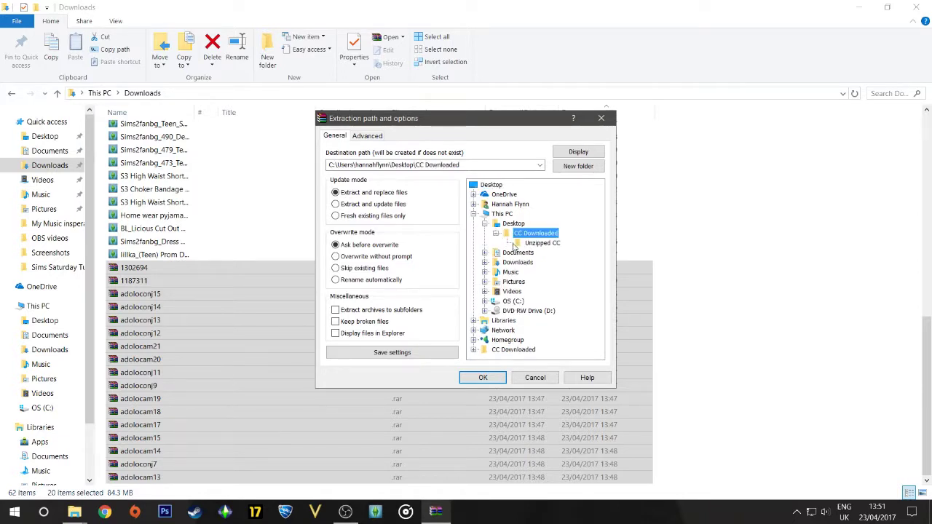
pyautogui.click(535, 247)
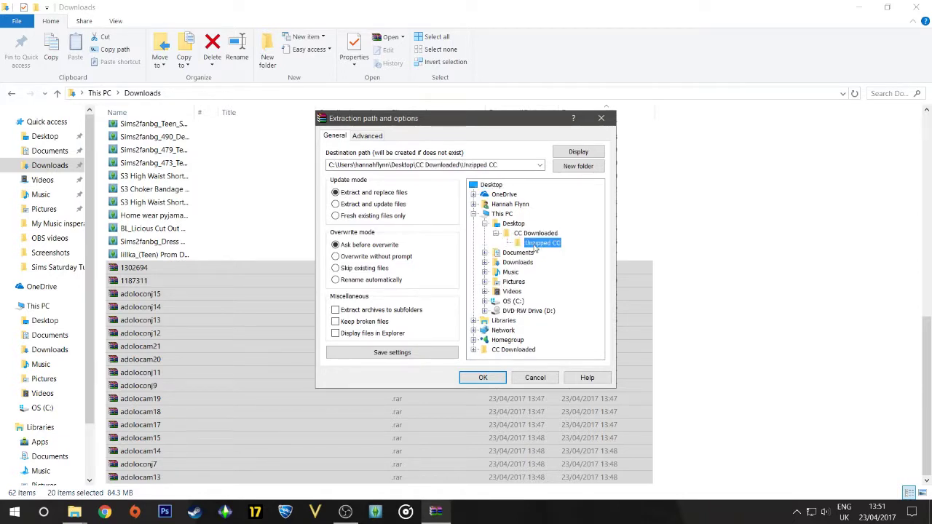
pyautogui.click(482, 378)
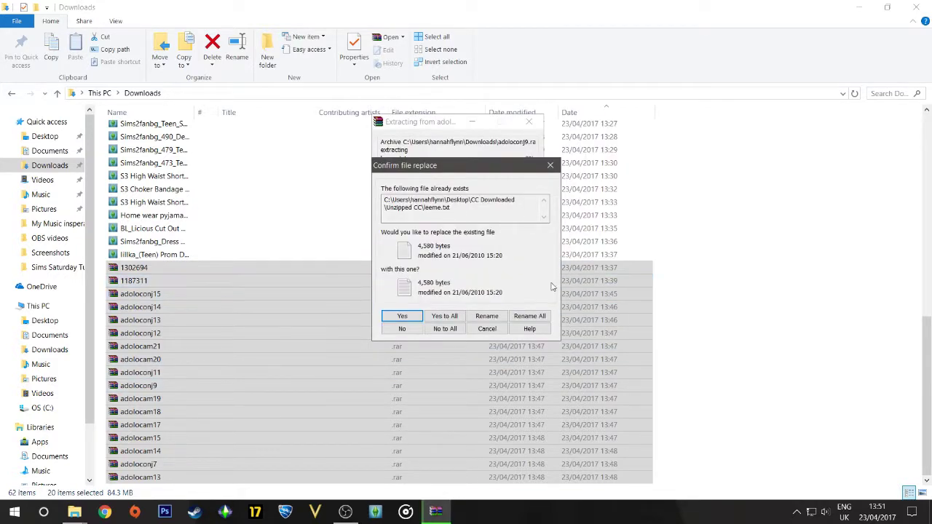
pyautogui.click(442, 316)
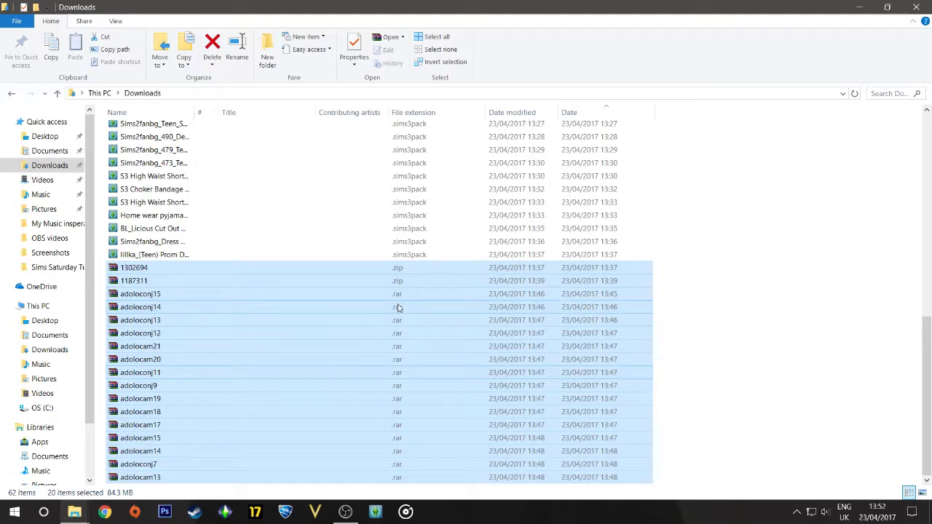
# Step: Delete the selected zip and rar archives from Downloads and minimise that window
pyautogui.rightClick(365, 383)
pyautogui.click(414, 340)
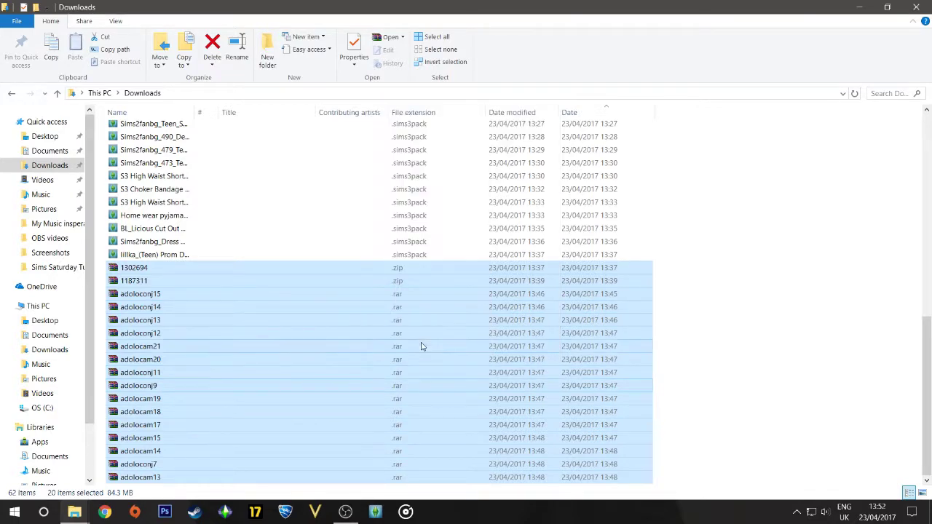
pyautogui.click(856, 9)
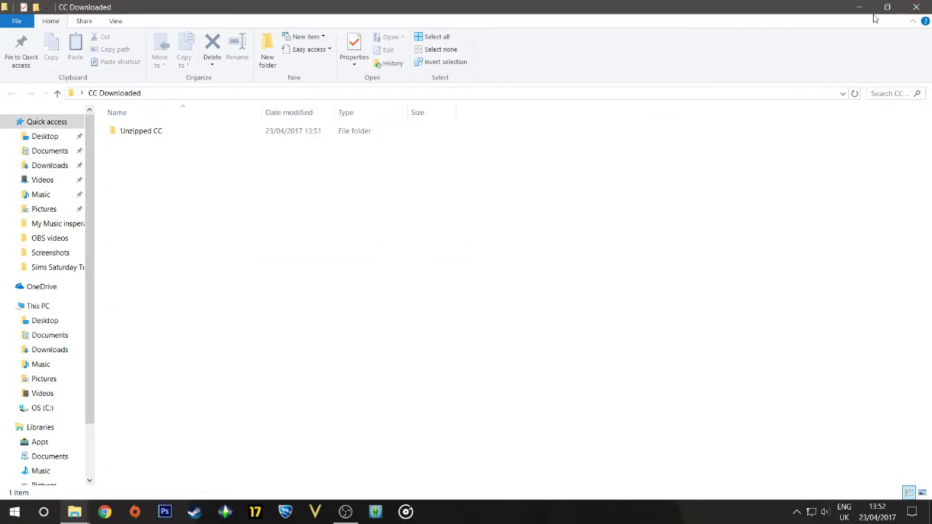
# Step: Delete the leeme and readme text documents from the Unzipped CC folder
pyautogui.doubleClick(399, 137)
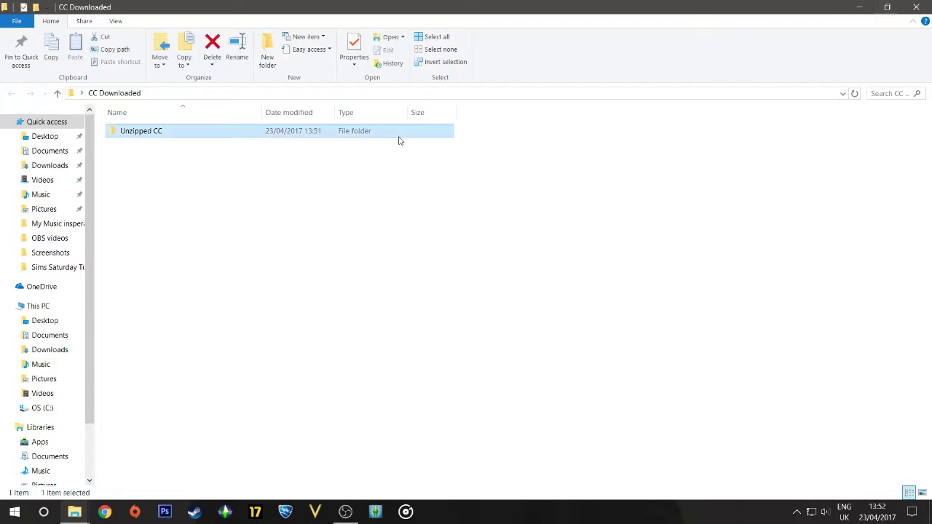
pyautogui.scroll(-3, 399, 140)
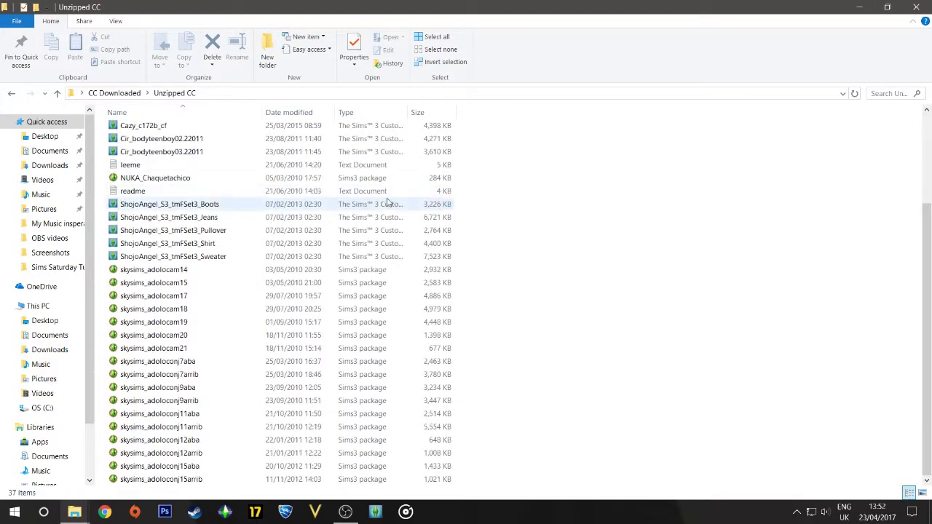
pyautogui.scroll(3, 388, 204)
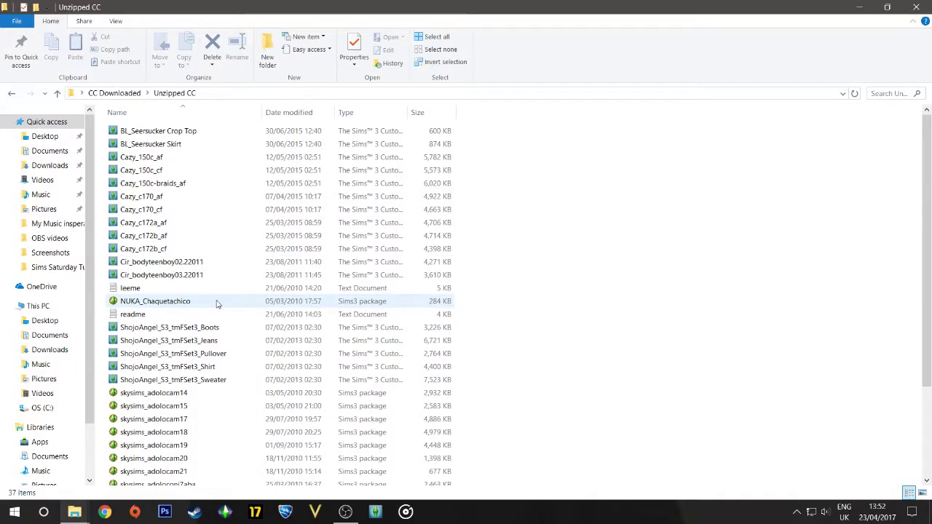
pyautogui.click(224, 291)
pyautogui.keyDown('ctrl'); pyautogui.click(193, 315); pyautogui.keyUp('ctrl')
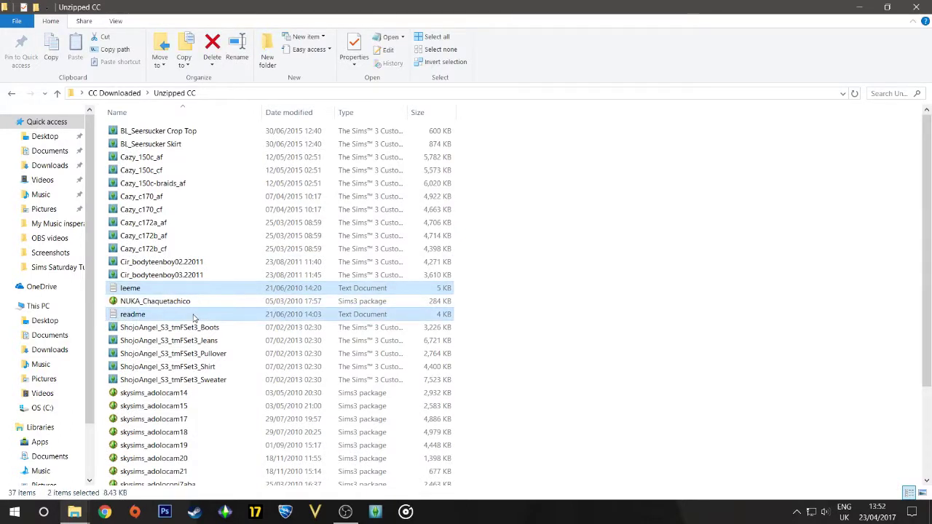
pyautogui.rightClick(194, 315)
pyautogui.click(232, 274)
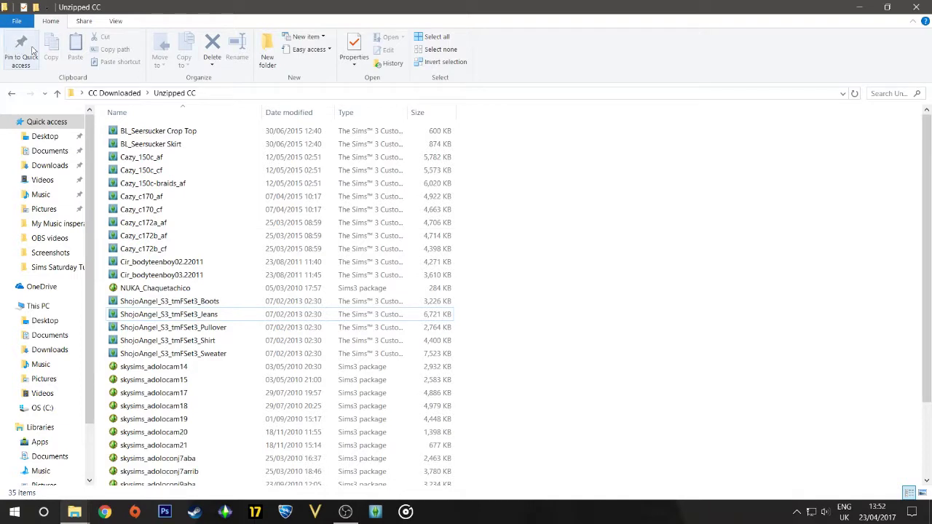
# Step: Create a folder named "sims 3 packs" inside CC Downloaded
pyautogui.click(10, 93)
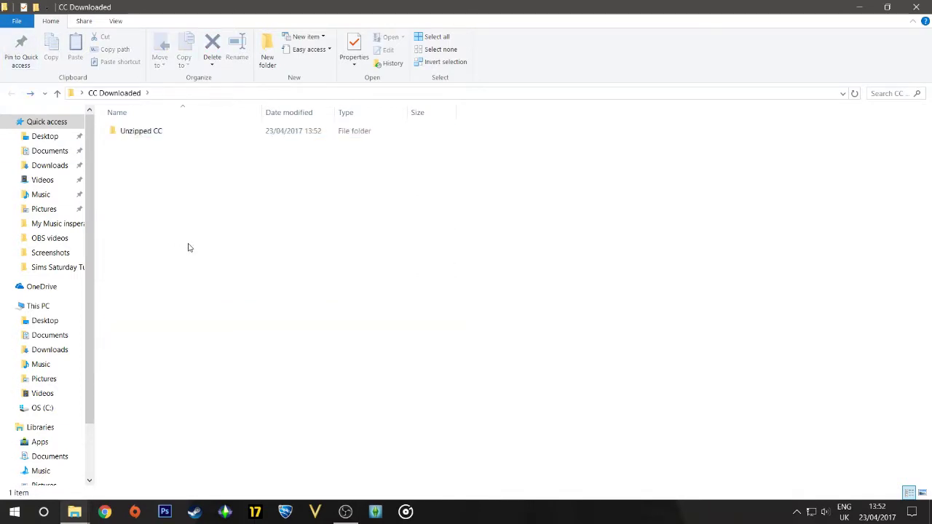
pyautogui.hotkey('ctrl', 'shift', 'n')
pyautogui.press('BackSpace')
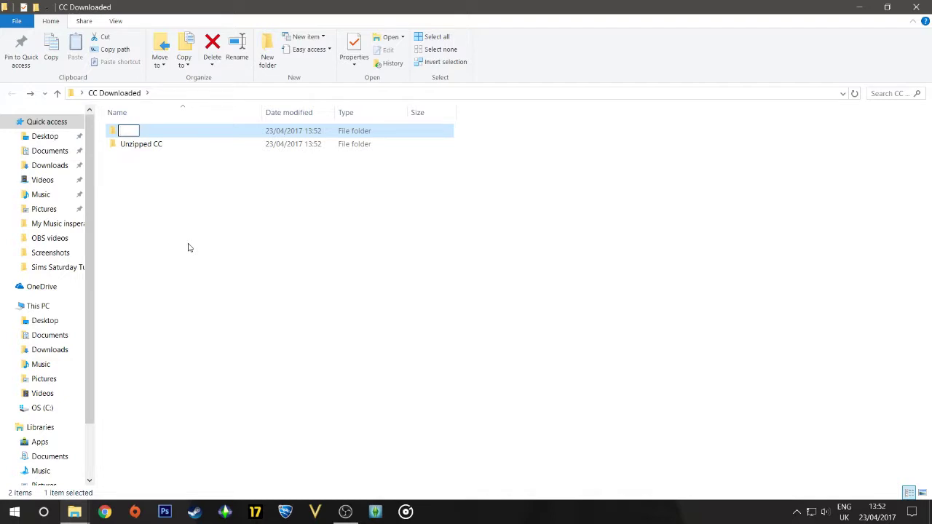
pyautogui.write('ims 3 packs')
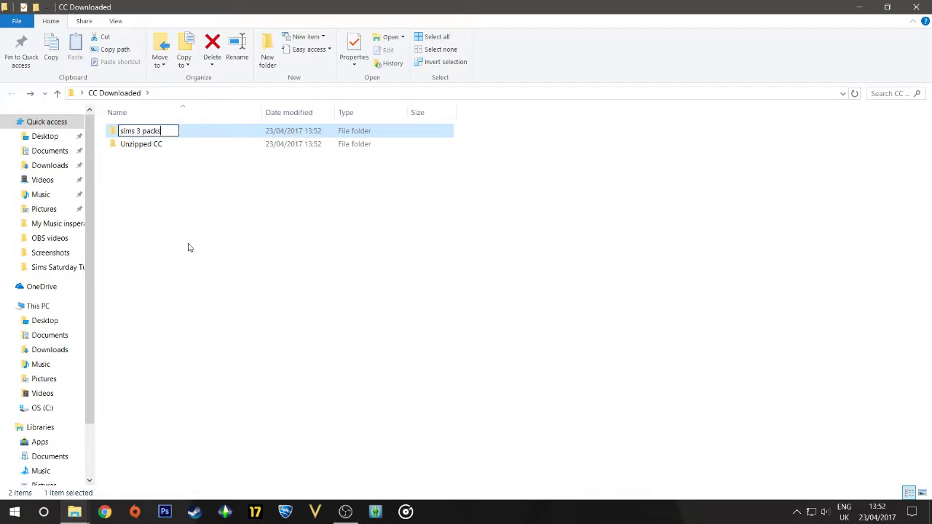
pyautogui.click(188, 247)
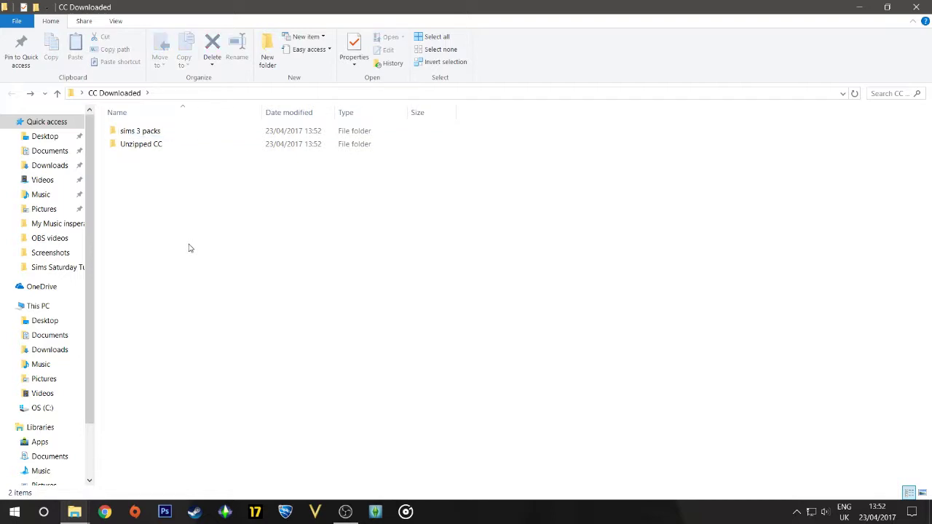
# Step: Add another folder named "sims 3 packages" to CC Downloaded
pyautogui.hotkey('ctrl', 'shift', 'n')
pyautogui.press('BackSpace')
pyautogui.write('sims 3 packages')
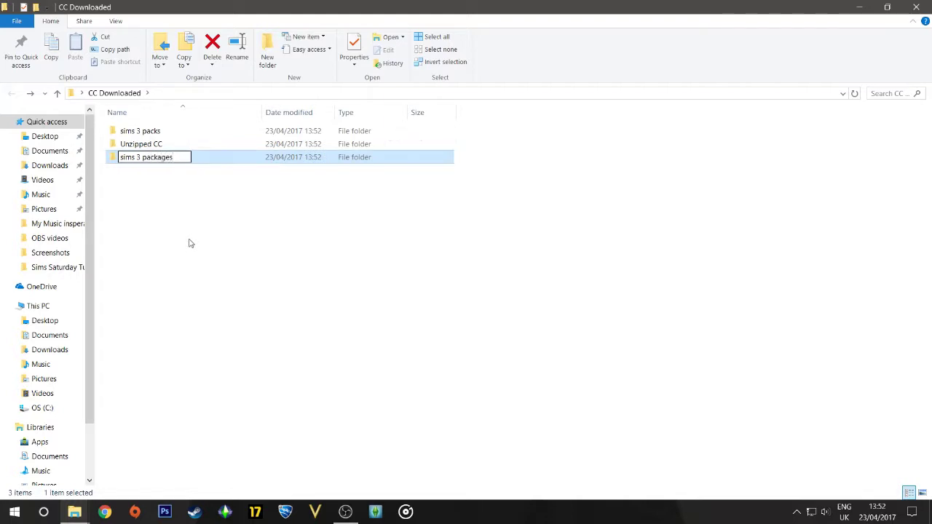
pyautogui.click(187, 242)
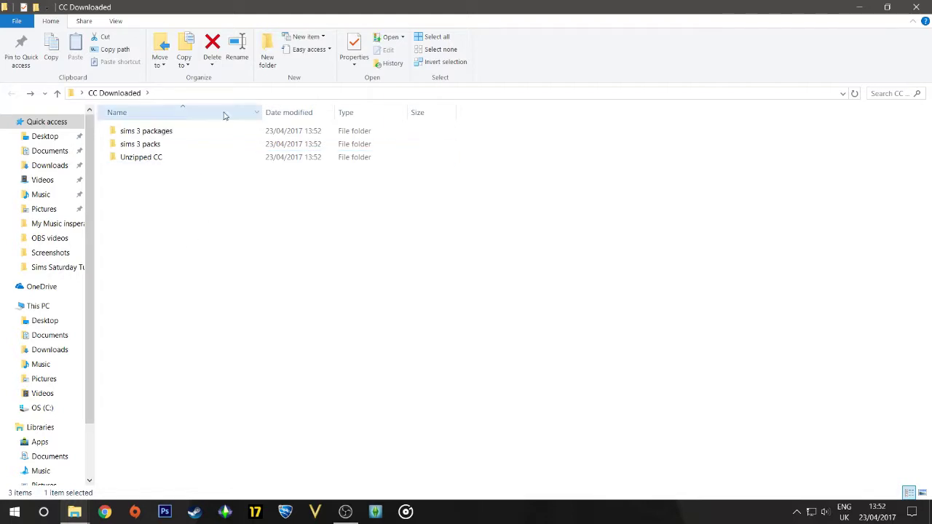
# Step: Open the Unzipped CC folder to reach the extracted files
pyautogui.click(170, 146)
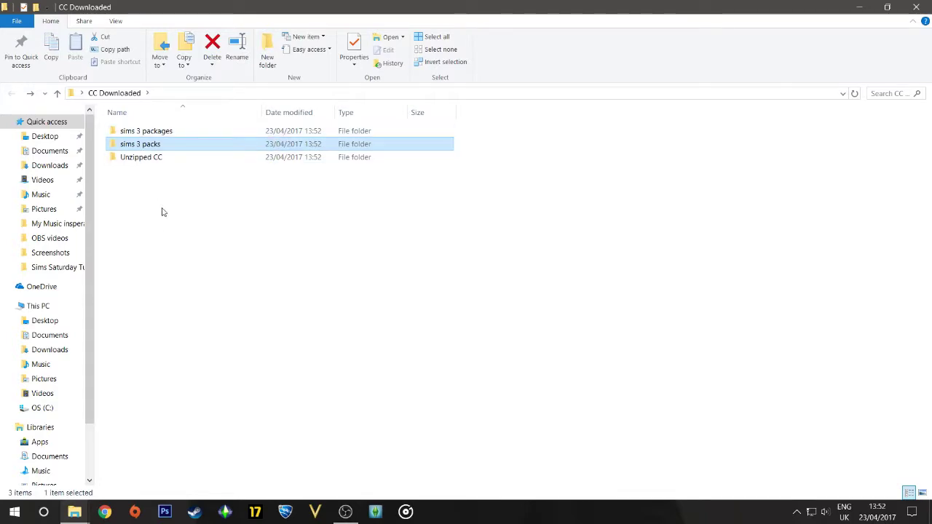
pyautogui.doubleClick(199, 157)
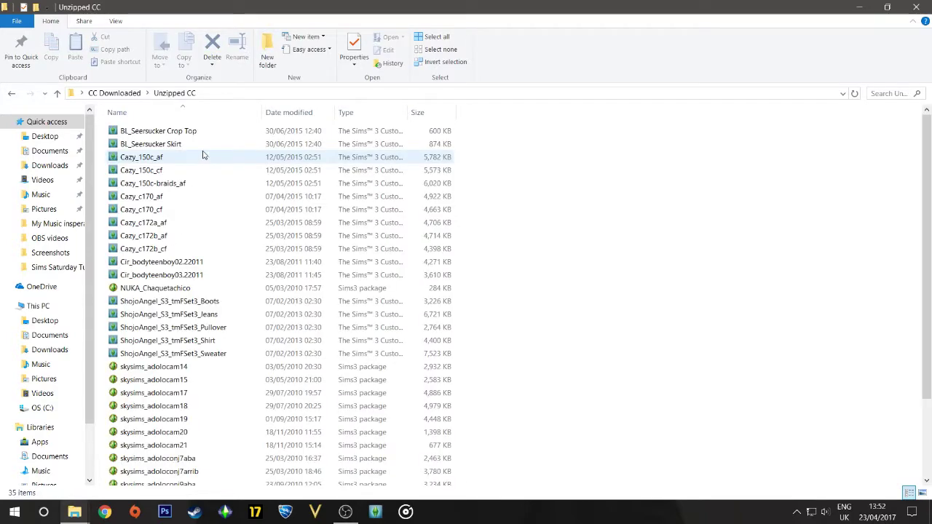
pyautogui.scroll(-3, 211, 181)
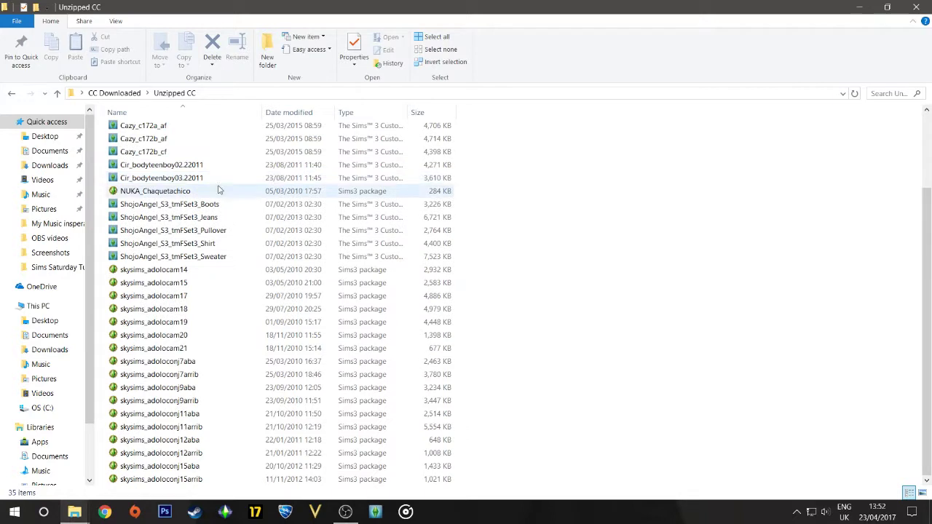
pyautogui.click(219, 256)
pyautogui.keyDown('ctrl'); pyautogui.click(224, 244); pyautogui.keyUp('ctrl')
pyautogui.keyDown('ctrl'); pyautogui.click(224, 230); pyautogui.keyUp('ctrl')
pyautogui.keyDown('ctrl'); pyautogui.click(226, 217); pyautogui.keyUp('ctrl')
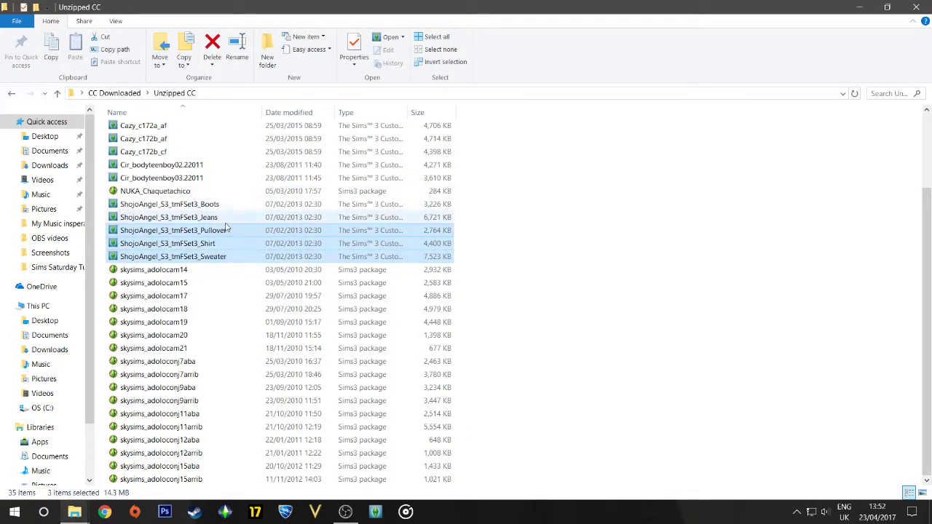
pyautogui.keyDown('ctrl'); pyautogui.click(229, 205); pyautogui.keyUp('ctrl')
pyautogui.scroll(2, 237, 250)
pyautogui.scroll(1, 236, 250)
pyautogui.keyDown('ctrl'); pyautogui.click(236, 274); pyautogui.keyUp('ctrl')
pyautogui.keyDown('ctrl'); pyautogui.click(235, 262); pyautogui.keyUp('ctrl')
pyautogui.keyDown('ctrl'); pyautogui.click(237, 248); pyautogui.keyUp('ctrl')
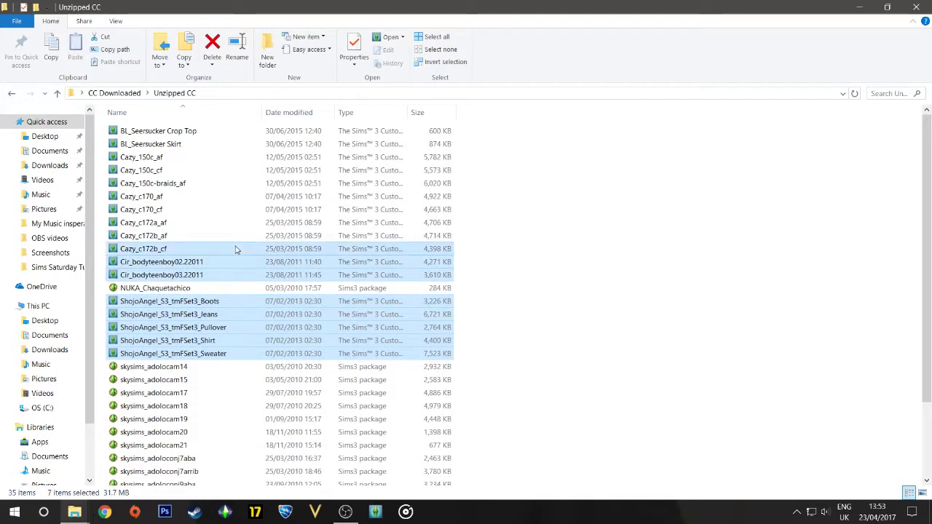
pyautogui.keyDown('ctrl'); pyautogui.click(242, 235); pyautogui.keyUp('ctrl')
pyautogui.keyDown('ctrl'); pyautogui.click(245, 222); pyautogui.keyUp('ctrl')
pyautogui.keyDown('ctrl'); pyautogui.click(249, 210); pyautogui.keyUp('ctrl')
pyautogui.keyDown('ctrl'); pyautogui.click(256, 197); pyautogui.keyUp('ctrl')
pyautogui.keyDown('ctrl'); pyautogui.click(260, 183); pyautogui.keyUp('ctrl')
pyautogui.keyDown('ctrl'); pyautogui.click(265, 170); pyautogui.keyUp('ctrl')
pyautogui.keyDown('ctrl'); pyautogui.click(268, 145); pyautogui.keyUp('ctrl')
pyautogui.keyDown('ctrl'); pyautogui.click(270, 131); pyautogui.keyUp('ctrl')
# Step: Sort Unzipped CC by date modified and cut all The Sims 3 custom content files, including both Cir_bodyteenboy files, leaving out the Sims3 package files
pyautogui.click(283, 113)
pyautogui.click(259, 131)
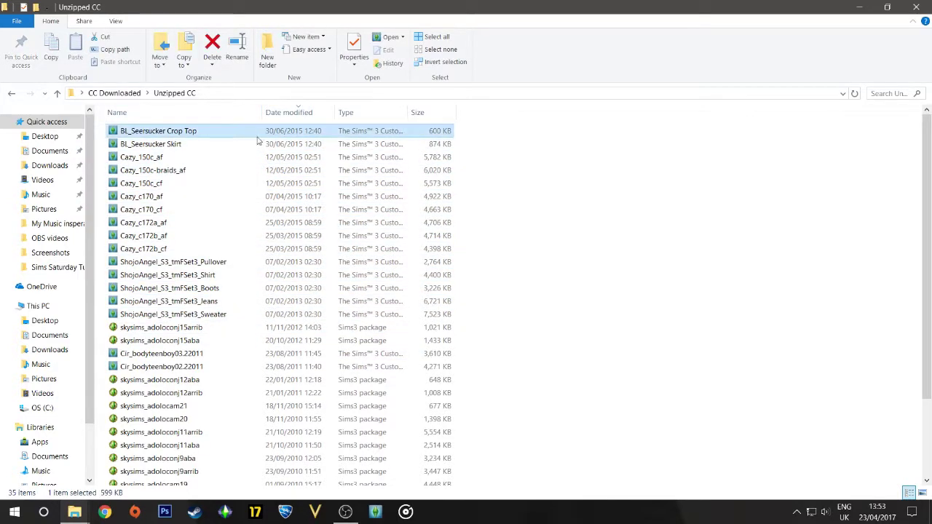
pyautogui.hotkey('shift', 'Down')
pyautogui.hotkey('shift', 'Down')
pyautogui.hotkey('shift', 'Down')
pyautogui.hotkey('shift', 'Down')
pyautogui.hotkey('shift', 'Down')
pyautogui.hotkey('shift', 'Down')
pyautogui.hotkey('shift', 'Down')
pyautogui.hotkey('shift', 'Down')
pyautogui.hotkey('shift', 'Down')
pyautogui.hotkey('shift', 'Down')
pyautogui.hotkey('shift', 'Down')
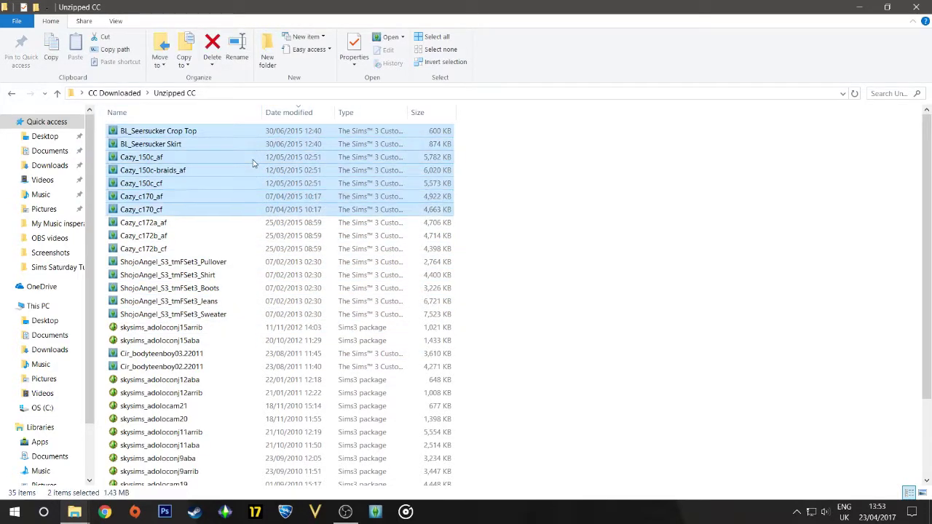
pyautogui.hotkey('shift', 'Down')
pyautogui.hotkey('shift', 'Down')
pyautogui.hotkey('shift', 'Down')
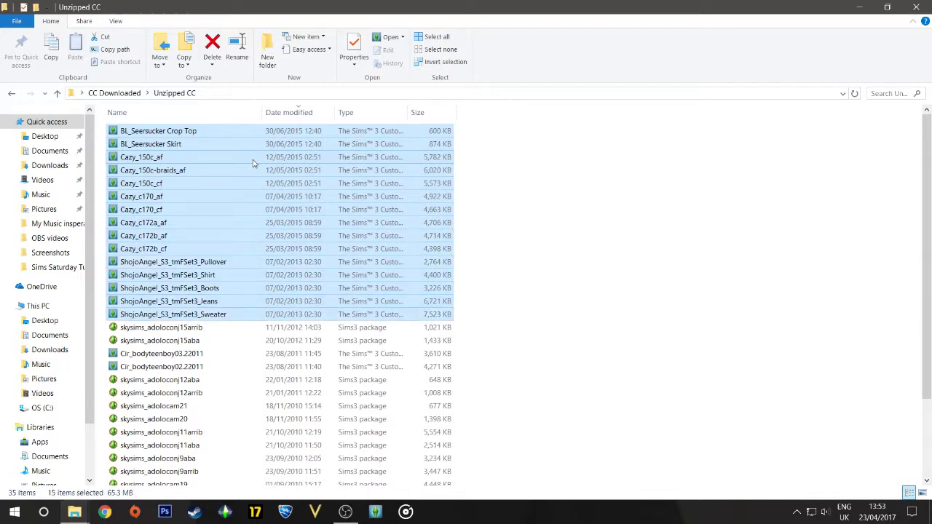
pyautogui.keyDown('ctrl'); pyautogui.click(250, 355); pyautogui.keyUp('ctrl')
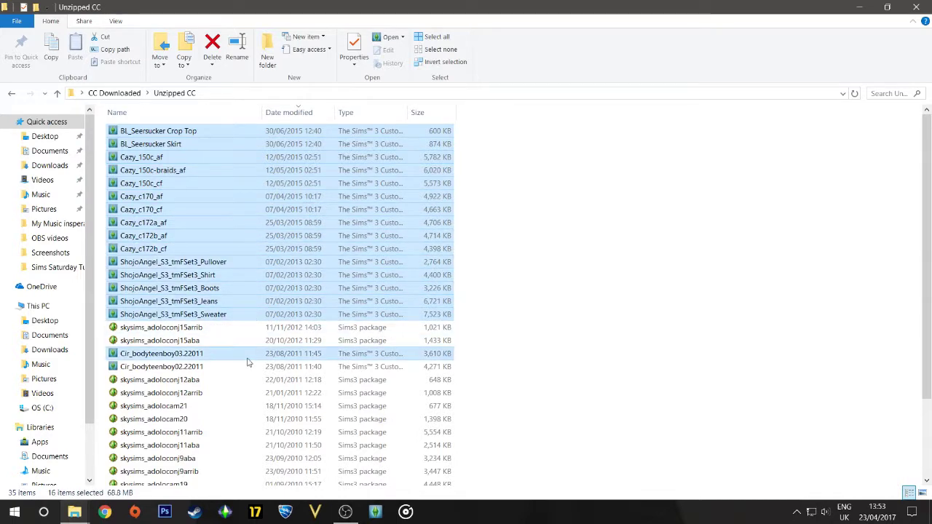
pyautogui.keyDown('ctrl'); pyautogui.click(242, 367); pyautogui.keyUp('ctrl')
pyautogui.scroll(-3, 242, 367)
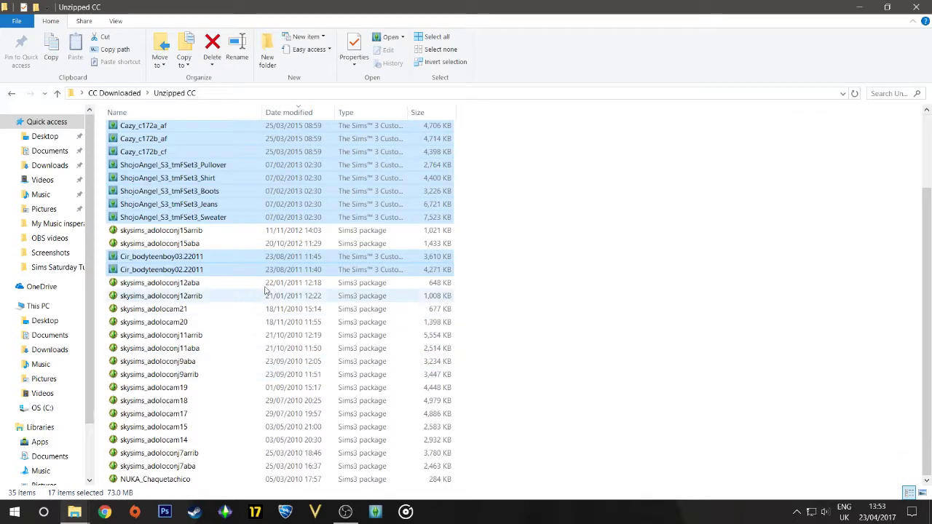
pyautogui.rightClick(292, 265)
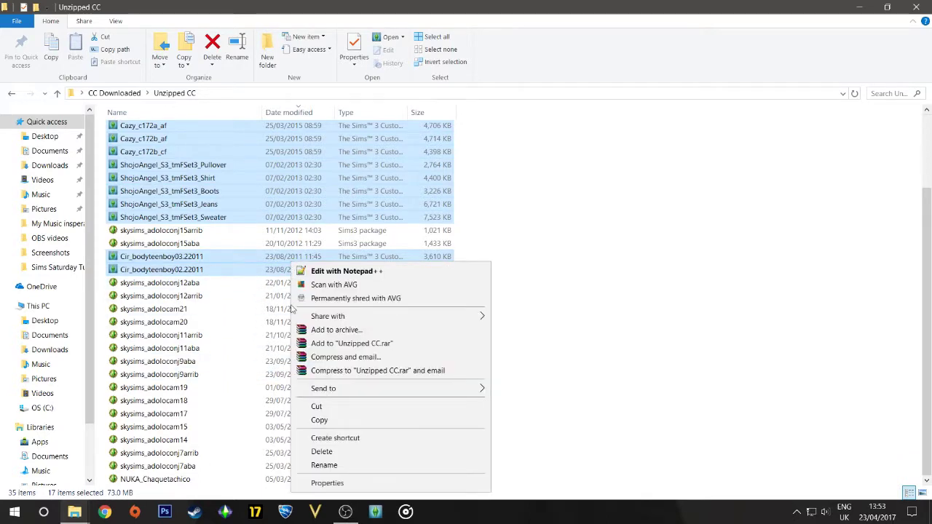
pyautogui.click(331, 413)
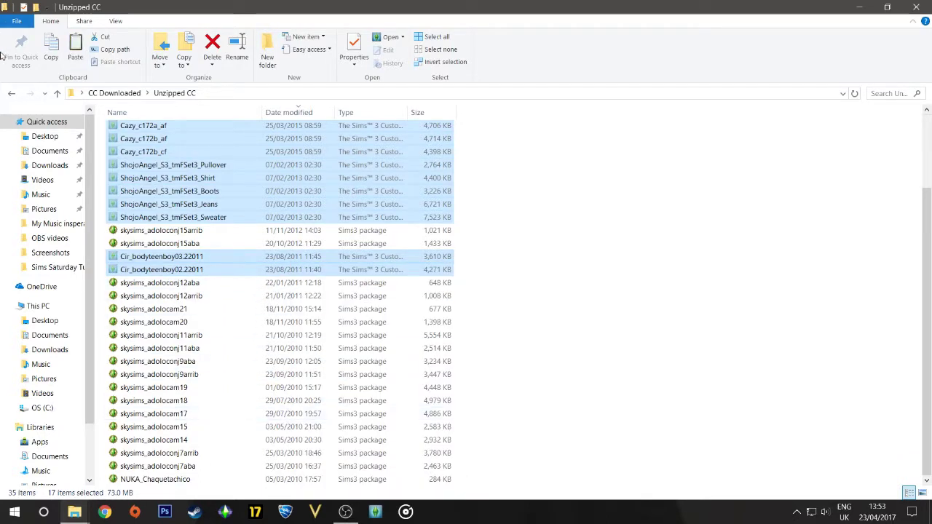
# Step: Paste the cut files into the sims 3 packs folder in CC Downloaded
pyautogui.click(12, 95)
pyautogui.click(168, 192)
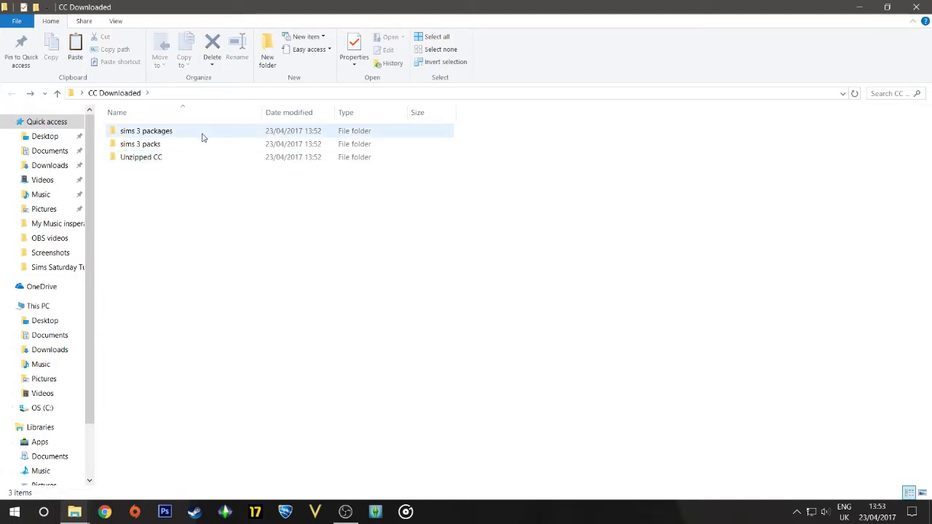
pyautogui.doubleClick(198, 148)
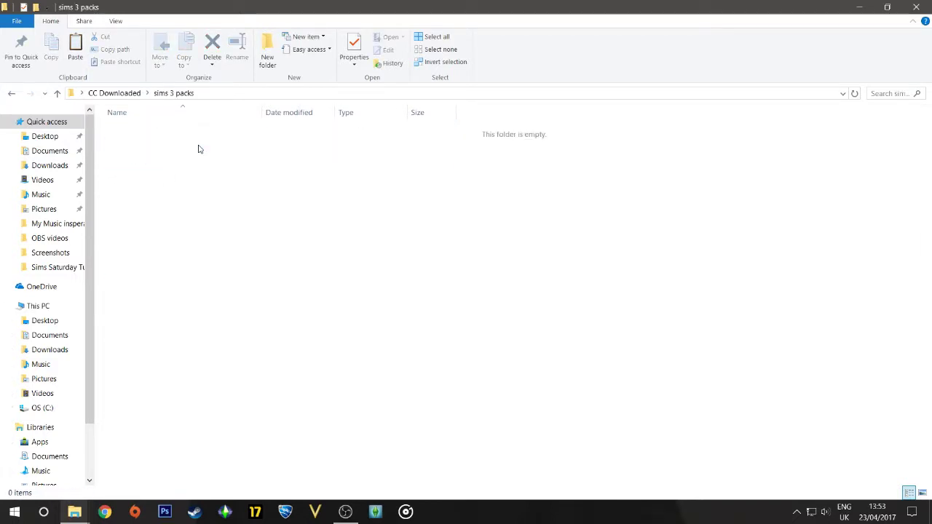
pyautogui.hotkey('ctrl', 'v')
pyautogui.click(547, 155)
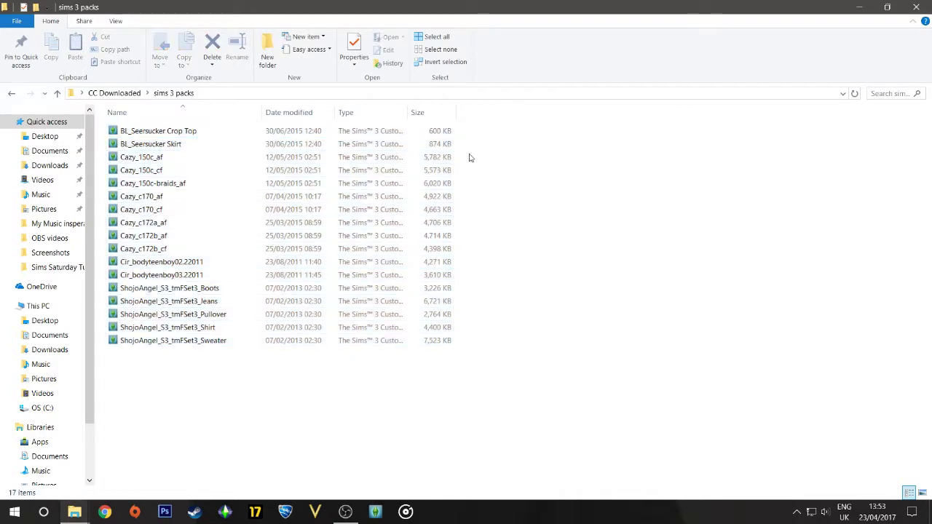
# Step: Delete the remaining zip archives 1308161 and 1299611 from the Downloads folder
pyautogui.click(49, 165)
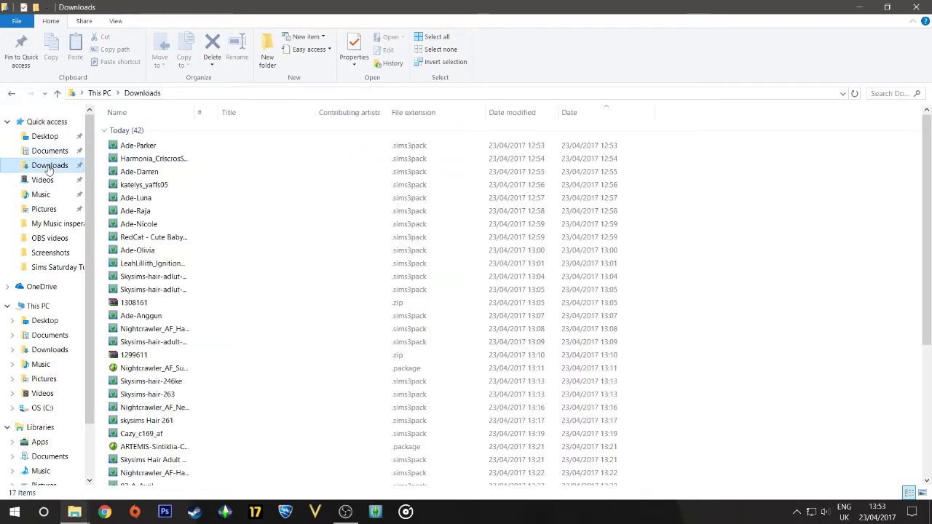
pyautogui.scroll(-5, 266, 212)
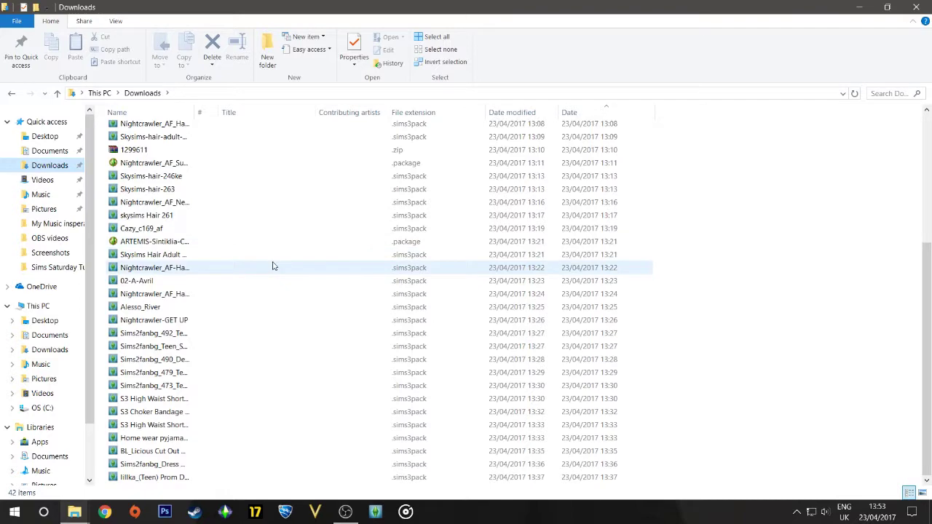
pyautogui.scroll(4, 273, 262)
pyautogui.click(259, 246)
pyautogui.keyDown('ctrl'); pyautogui.click(224, 297); pyautogui.keyUp('ctrl')
pyautogui.rightClick(224, 297)
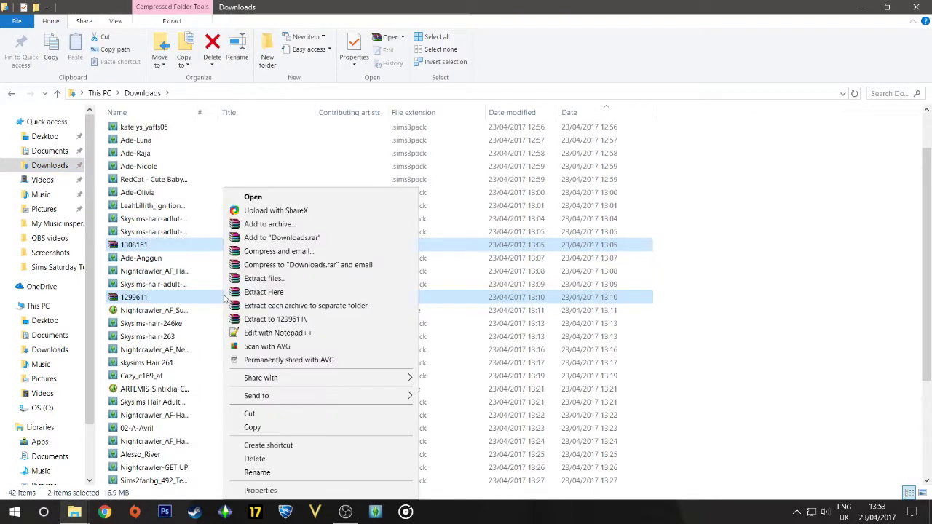
pyautogui.click(271, 459)
pyautogui.scroll(2, 274, 393)
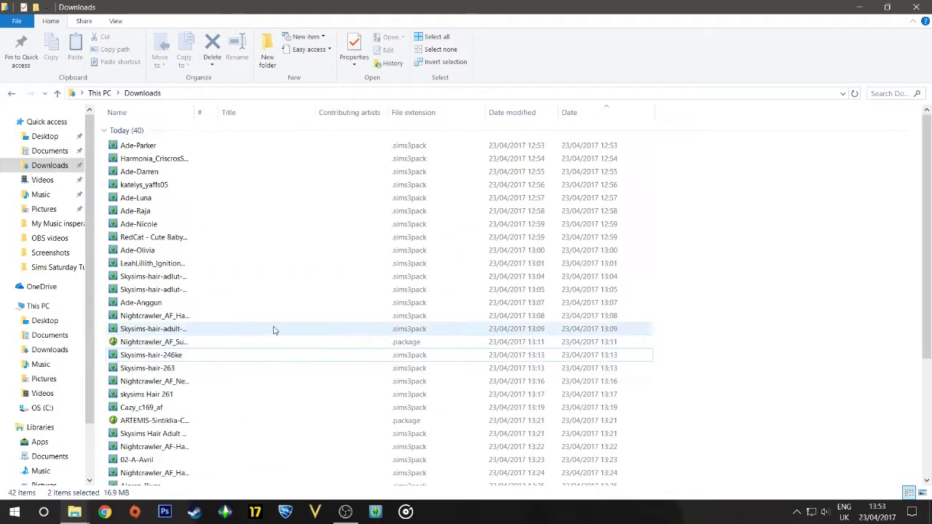
pyautogui.click(243, 148)
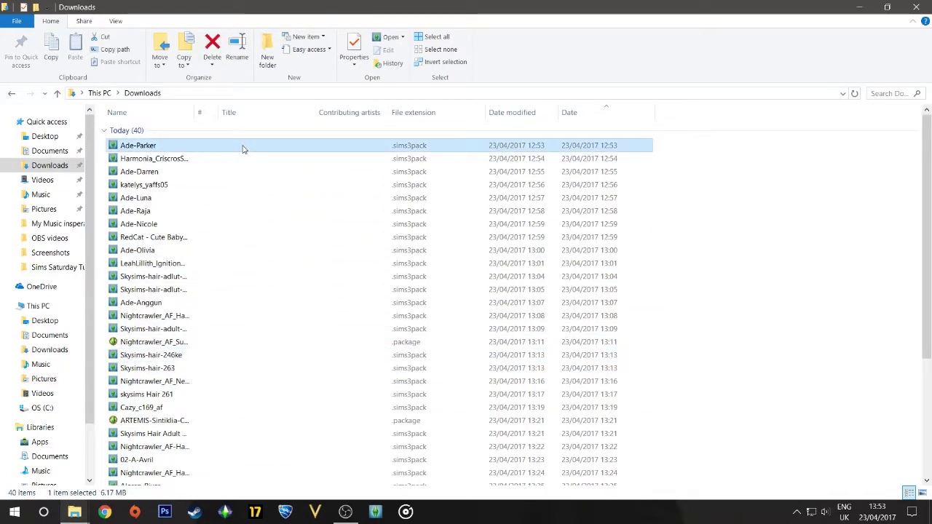
pyautogui.hotkey('shift', 'Down')
pyautogui.hotkey('shift', 'Down')
pyautogui.hotkey('shift', 'Down')
pyautogui.hotkey('shift', 'Down')
pyautogui.hotkey('shift', 'Down')
pyautogui.hotkey('shift', 'Down')
pyautogui.hotkey('shift', 'Down')
pyautogui.hotkey('shift', 'Down')
pyautogui.hotkey('shift', 'Down')
pyautogui.hotkey('shift', 'Down')
pyautogui.hotkey('shift', 'Down')
pyautogui.hotkey('shift', 'Down')
pyautogui.hotkey('shift', 'Down')
pyautogui.hotkey('shift', 'Down')
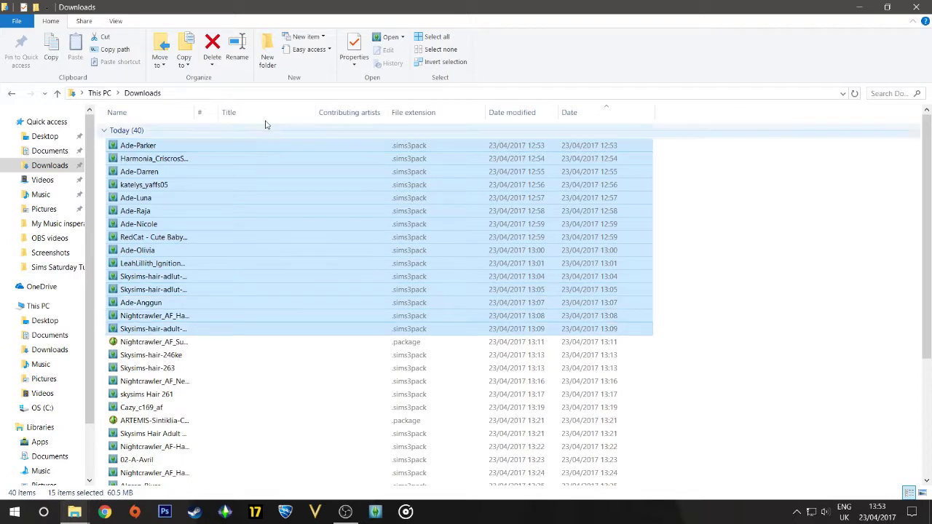
pyautogui.scroll(-2, 270, 305)
pyautogui.keyDown('ctrl'); pyautogui.click(262, 285); pyautogui.keyUp('ctrl')
pyautogui.keyDown('ctrl'); pyautogui.click(251, 297); pyautogui.keyUp('ctrl')
pyautogui.hotkey('ctrl', 'shift', 'Down')
pyautogui.hotkey('ctrl', 'shift', 'Down')
pyautogui.hotkey('ctrl', 'shift', 'Down')
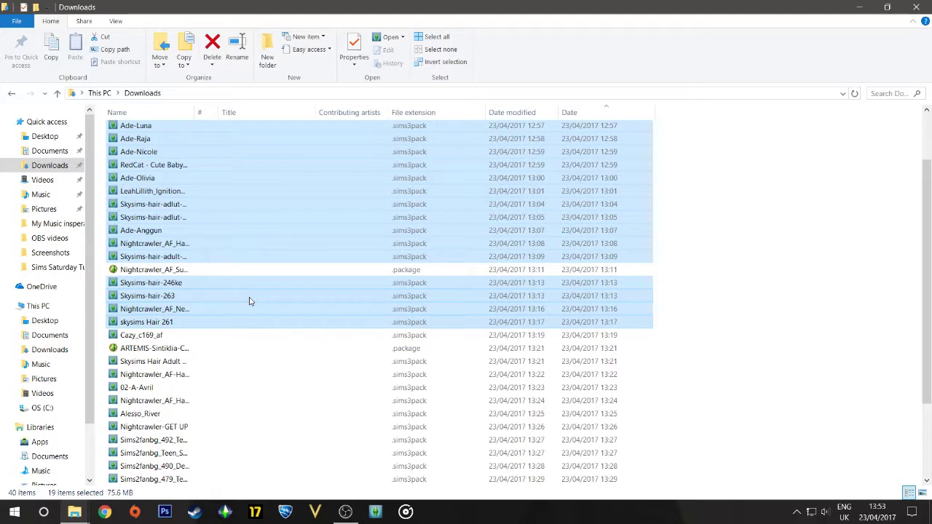
pyautogui.scroll(-3, 247, 301)
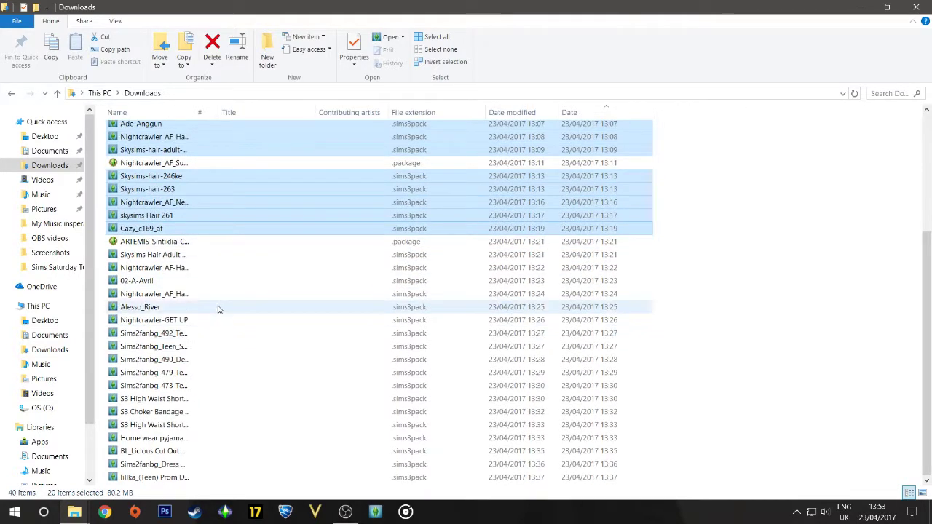
pyautogui.click(216, 256)
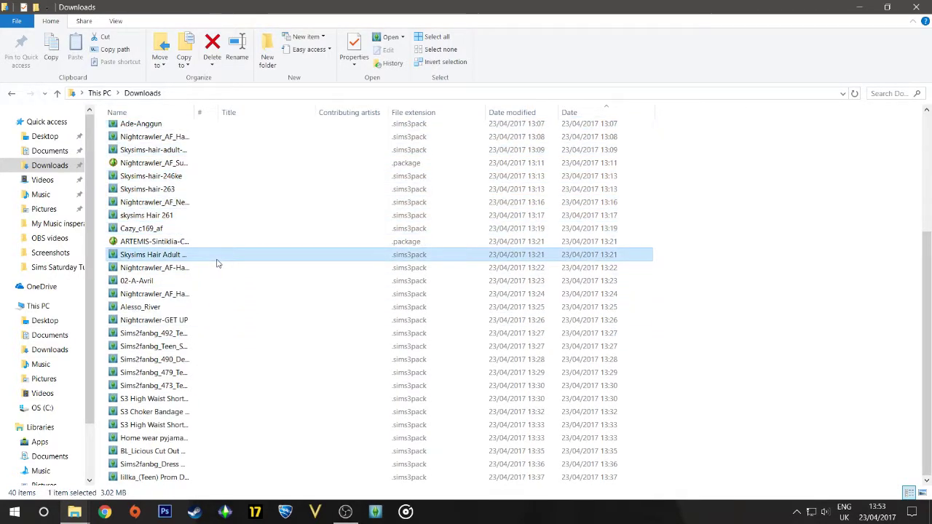
pyautogui.scroll(5, 211, 264)
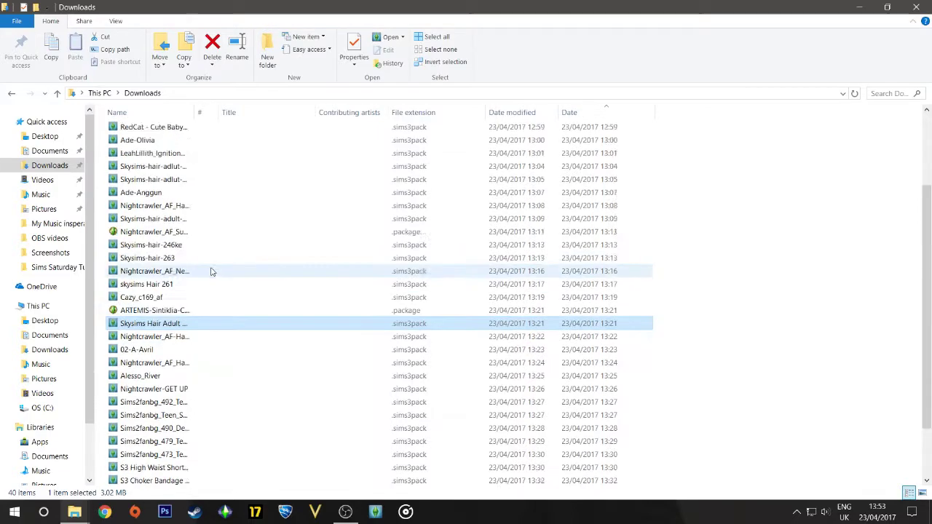
# Step: Cut all the .sims3pack files in Downloads, from Ade-Parker to the lillka_(Teen) Prom Dress, leaving out the two .package files
pyautogui.click(204, 150)
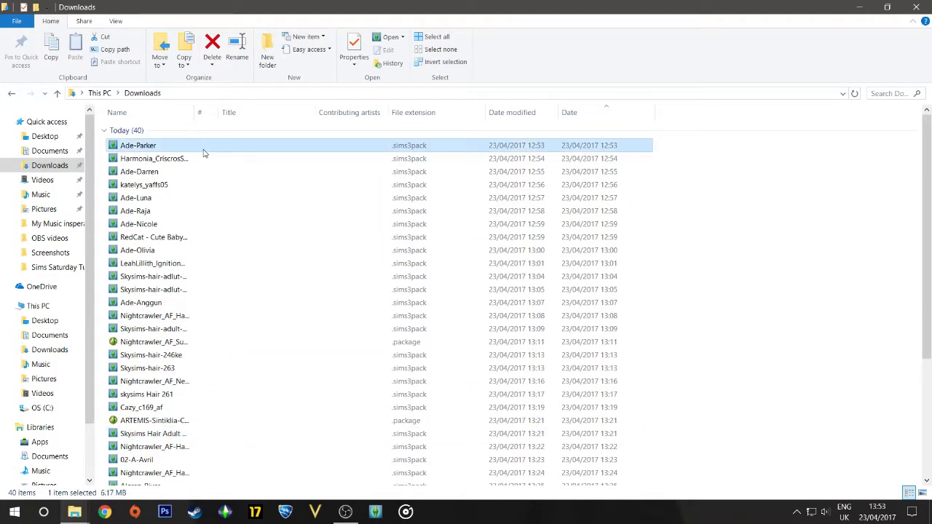
pyautogui.hotkey('shift', 'Down')
pyautogui.hotkey('shift', 'Down')
pyautogui.hotkey('shift', 'Down')
pyautogui.hotkey('shift', 'Down')
pyautogui.hotkey('shift', 'Down')
pyautogui.hotkey('shift', 'Down')
pyautogui.hotkey('shift', 'Down')
pyautogui.hotkey('shift', 'Down')
pyautogui.hotkey('shift', 'Down')
pyautogui.hotkey('shift', 'Down')
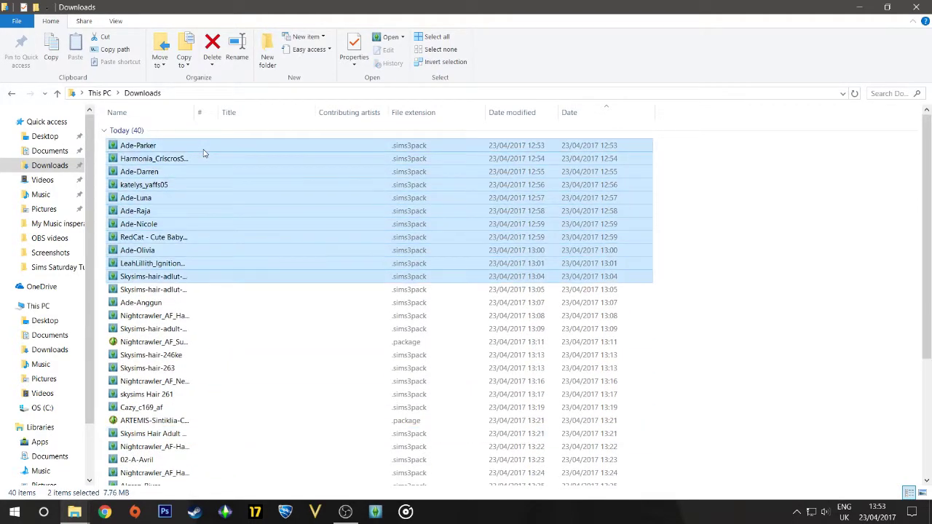
pyautogui.hotkey('shift', 'Down')
pyautogui.hotkey('shift', 'Down')
pyautogui.hotkey('shift', 'Down')
pyautogui.hotkey('shift', 'Down')
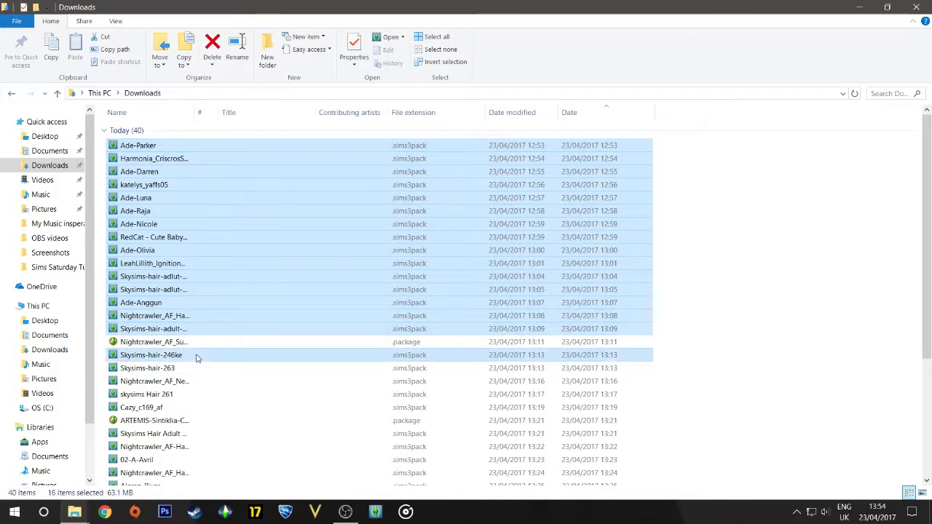
pyautogui.hotkey('ctrl', 'shift', 'Down')
pyautogui.hotkey('ctrl', 'shift', 'Down')
pyautogui.hotkey('shift', 'Down')
pyautogui.hotkey('shift', 'Down')
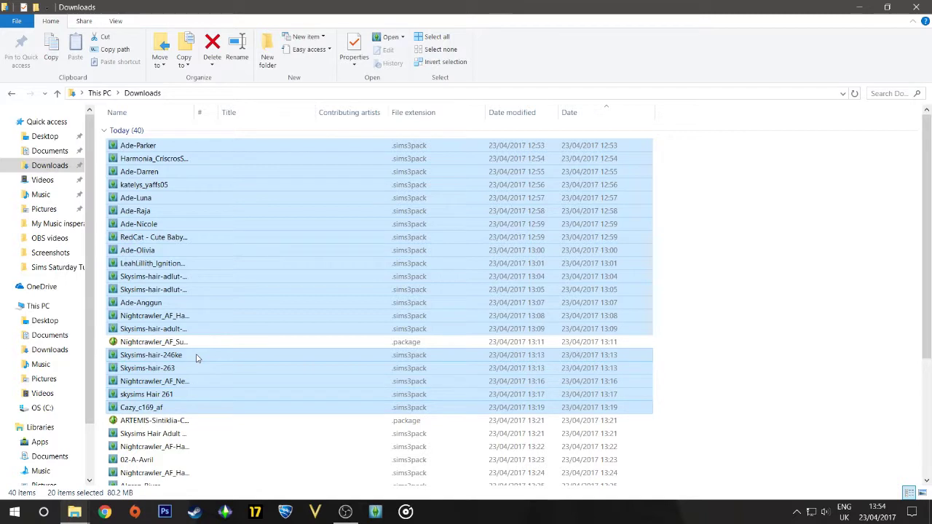
pyautogui.scroll(-4, 222, 342)
pyautogui.keyDown('ctrl'); pyautogui.click(242, 286); pyautogui.keyUp('ctrl')
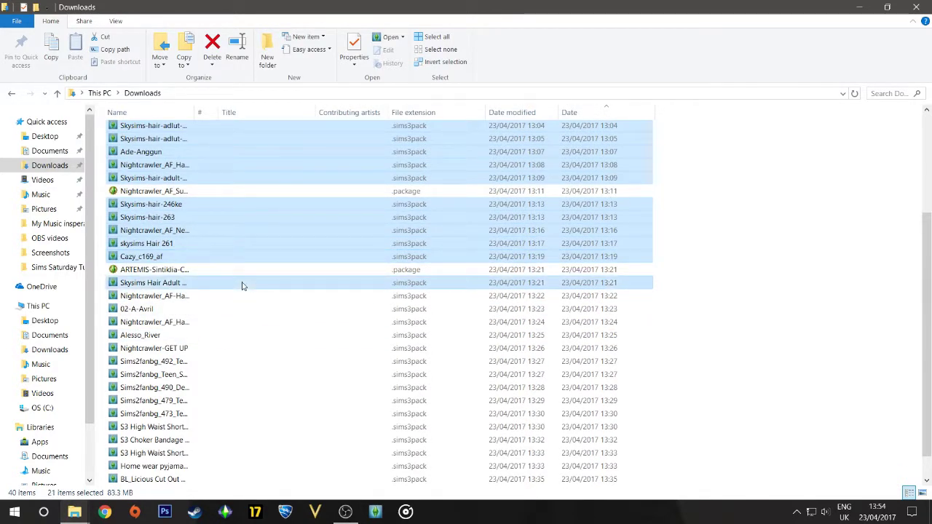
pyautogui.hotkey('ctrl', 'shift', 'Down')
pyautogui.hotkey('ctrl', 'shift', 'Down')
pyautogui.hotkey('ctrl', 'shift', 'Down')
pyautogui.hotkey('ctrl', 'shift', 'Down')
pyautogui.hotkey('ctrl', 'shift', 'Down')
pyautogui.hotkey('ctrl', 'shift', 'Down')
pyautogui.hotkey('ctrl', 'shift', 'Down')
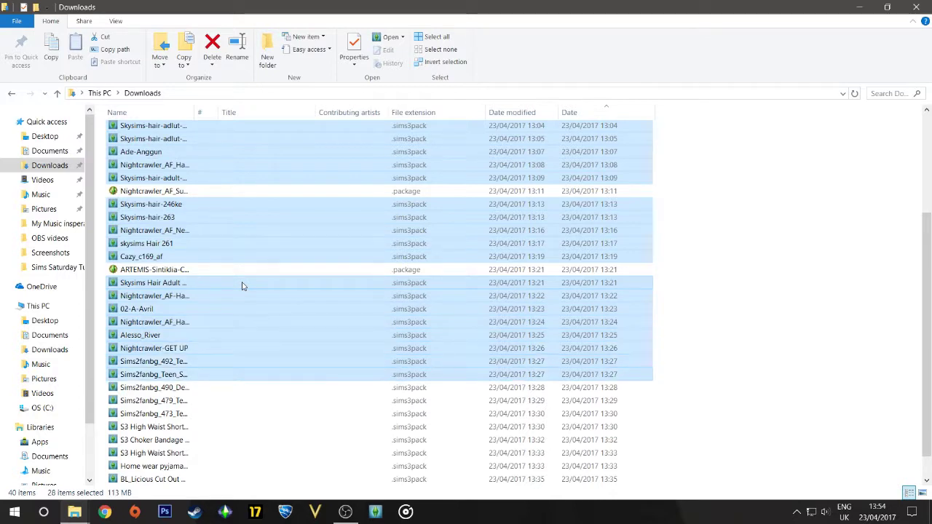
pyautogui.hotkey('ctrl', 'shift', 'Down')
pyautogui.hotkey('ctrl', 'shift', 'Down')
pyautogui.hotkey('ctrl', 'shift', 'Down')
pyautogui.hotkey('ctrl', 'shift', 'Down')
pyautogui.hotkey('ctrl', 'shift', 'Down')
pyautogui.hotkey('ctrl', 'shift', 'Down')
pyautogui.hotkey('ctrl', 'shift', 'Down')
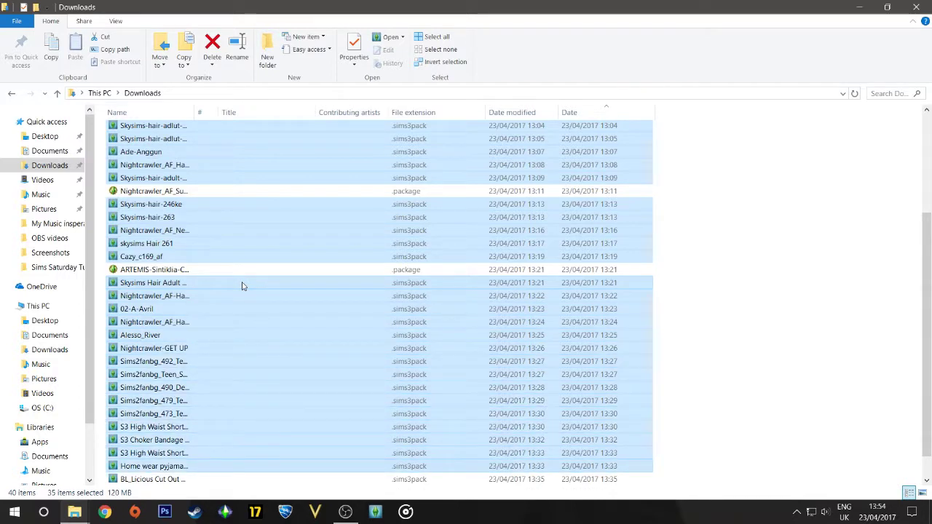
pyautogui.hotkey('shift', 'Down')
pyautogui.scroll(-1, 243, 286)
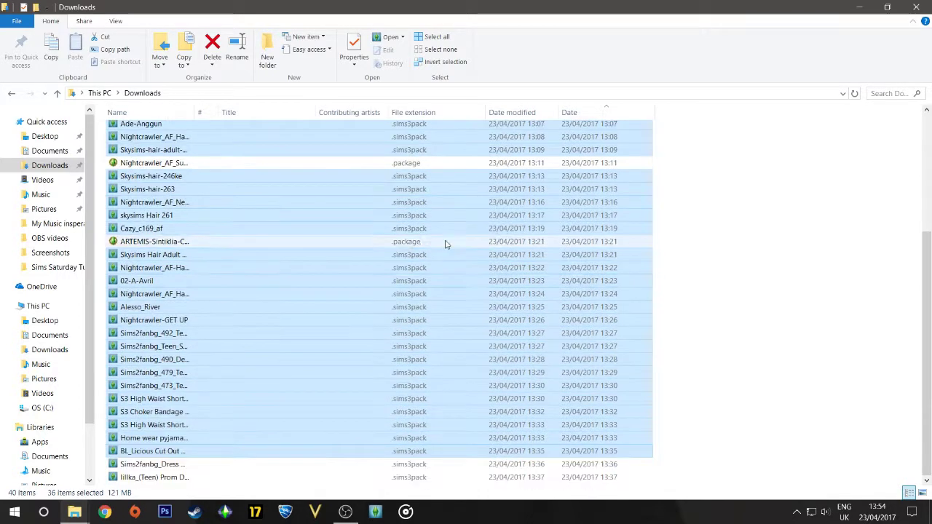
pyautogui.hotkey('shift', 'Down')
pyautogui.hotkey('shift', 'Down')
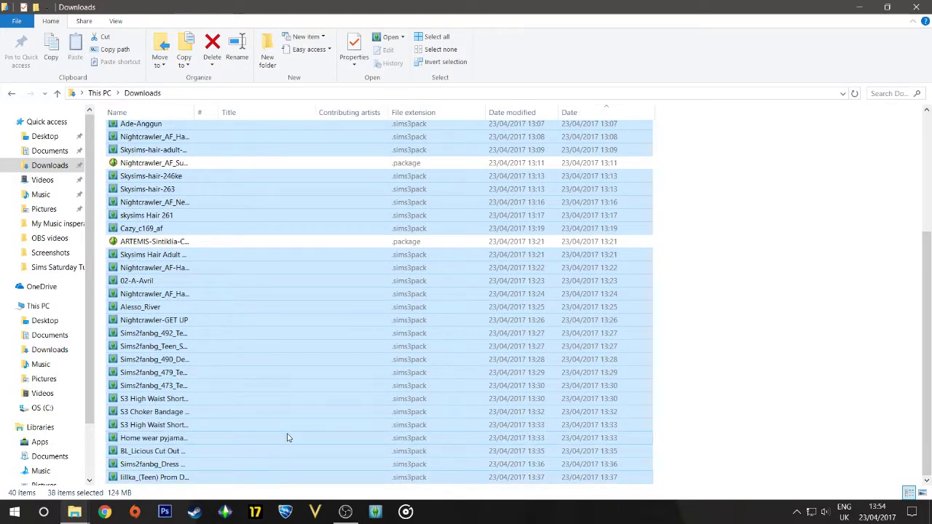
pyautogui.scroll(5, 828, 247)
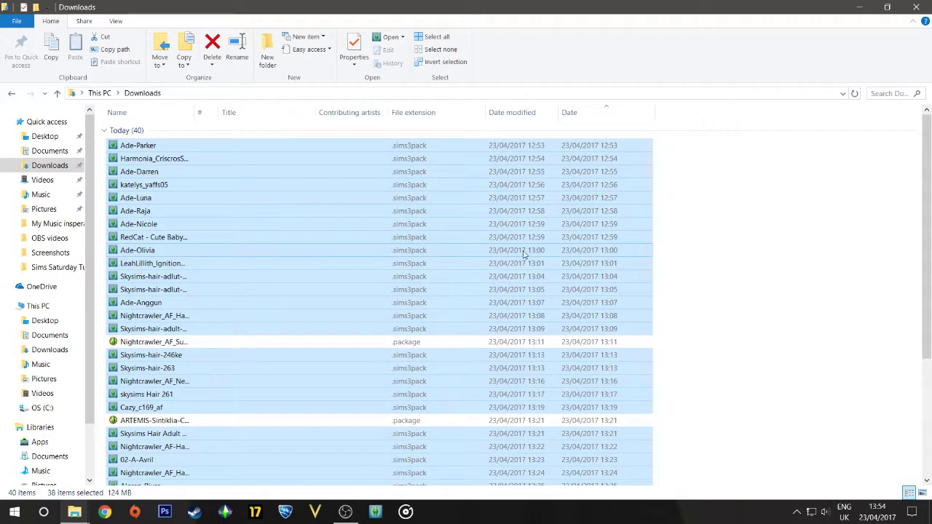
pyautogui.rightClick(400, 275)
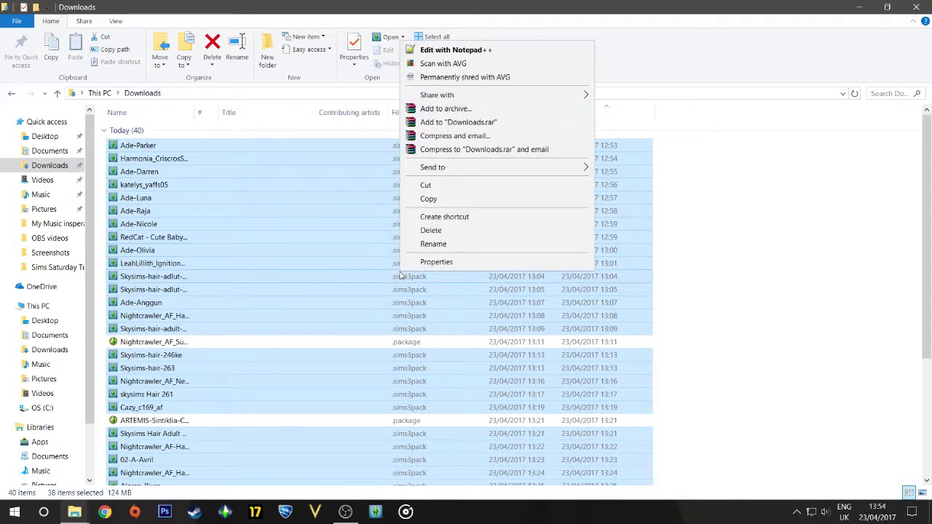
pyautogui.click(460, 188)
# Step: Paste the cut .sims3pack files into the sims 3 packs folder inside CC Downloaded on the desktop
pyautogui.click(862, 6)
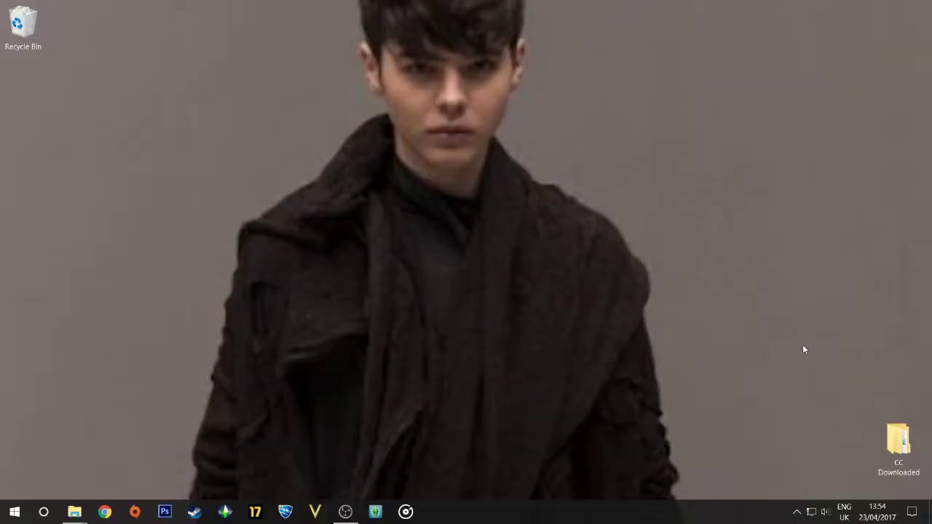
pyautogui.doubleClick(880, 439)
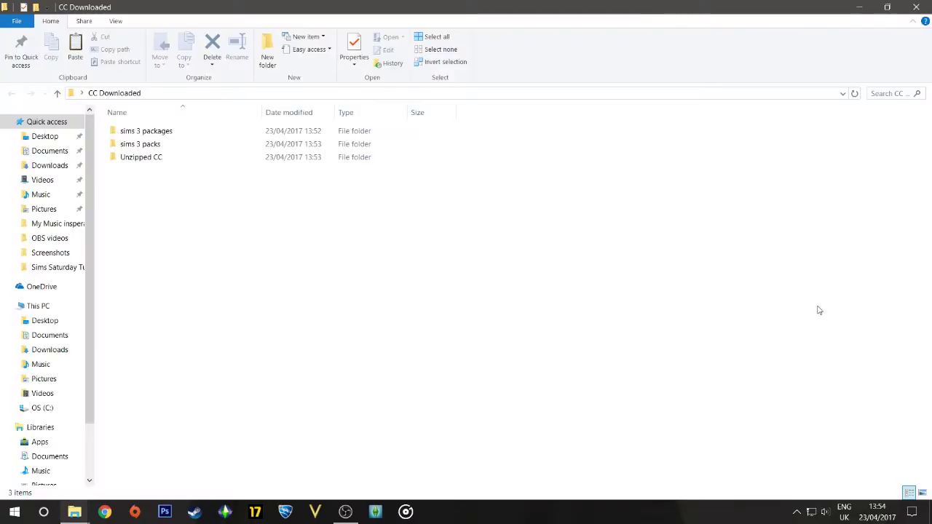
pyautogui.click(136, 131)
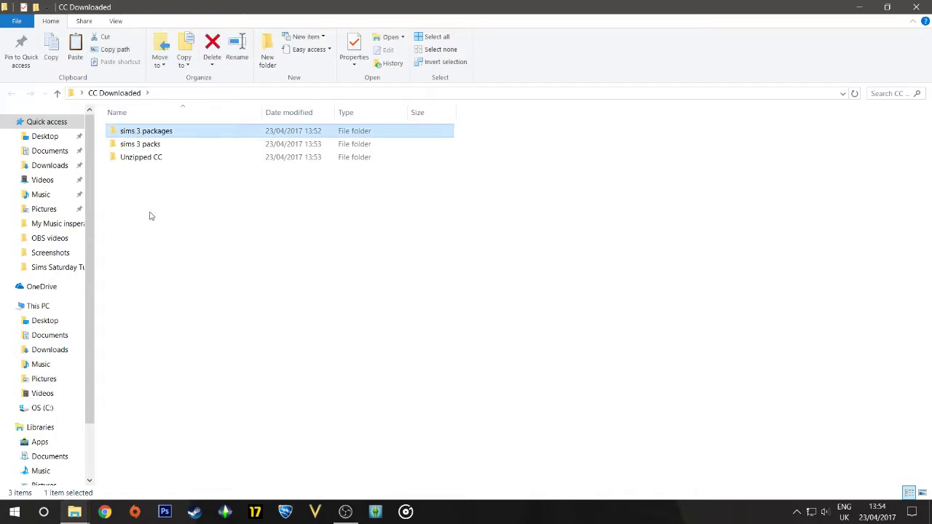
pyautogui.doubleClick(214, 148)
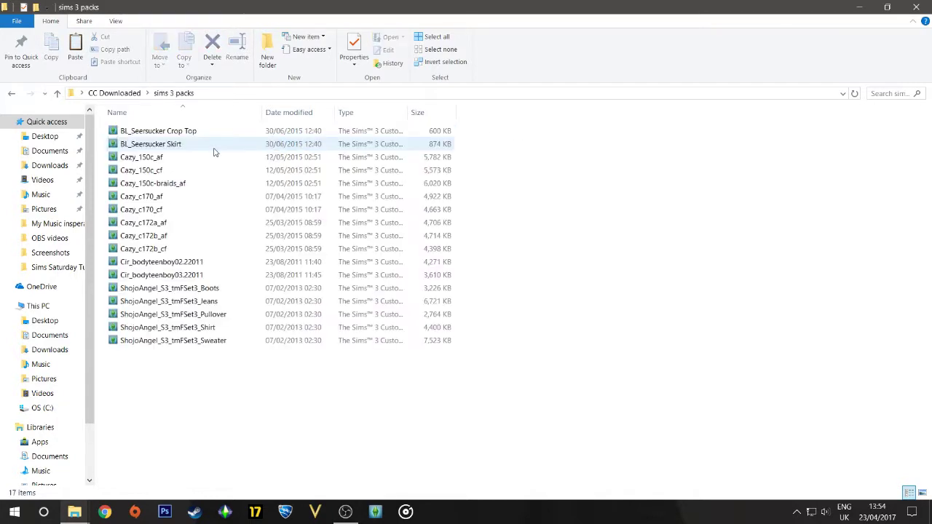
pyautogui.hotkey('ctrl', 'v')
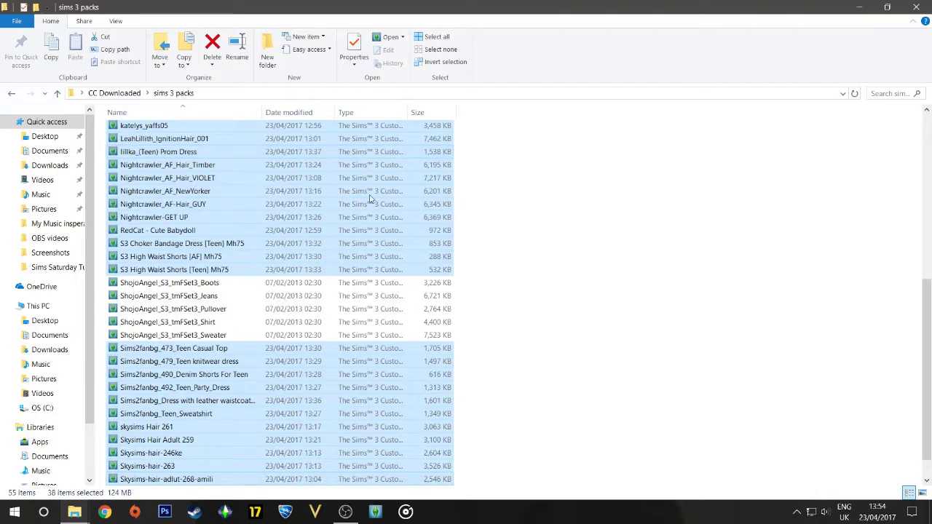
pyautogui.click(723, 273)
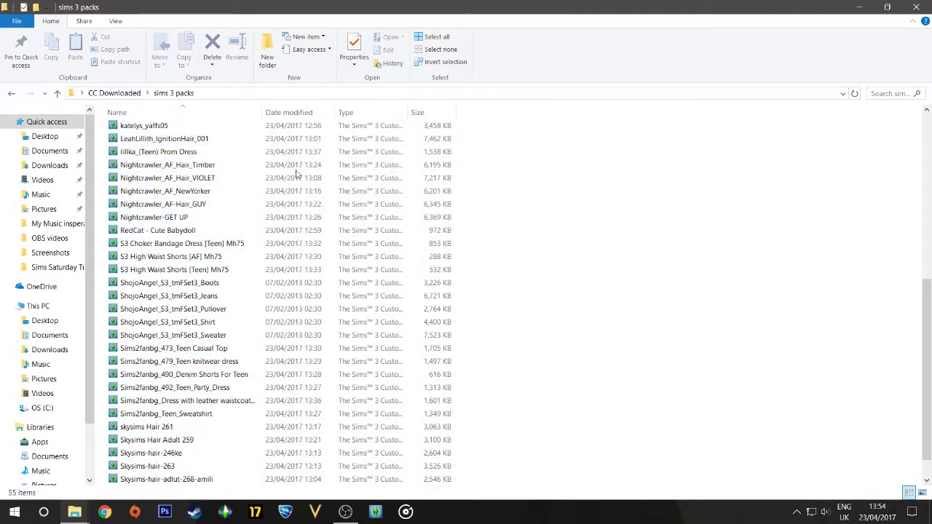
# Step: Cut all the Sims3 package files in the Unzipped CC folder, from skysims_adoloconj15arrib to NUKA_Chaquetachico
pyautogui.click(10, 96)
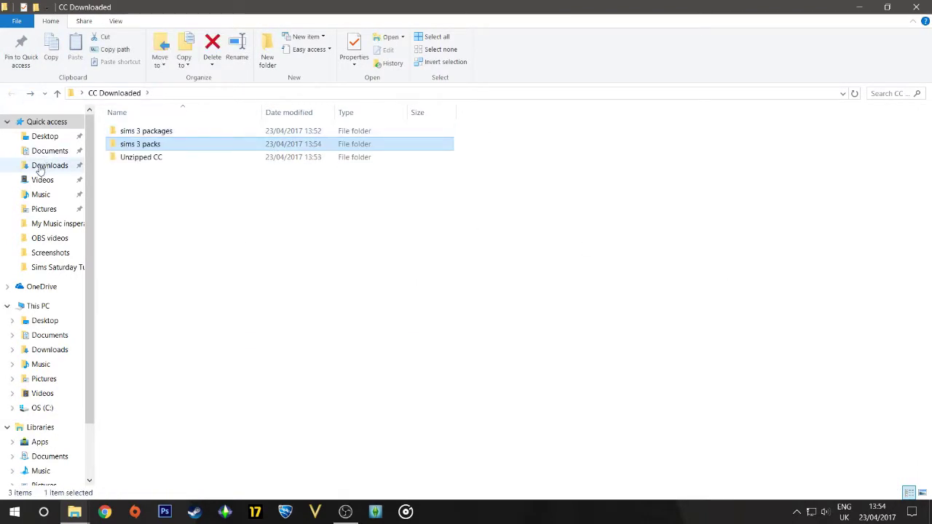
pyautogui.doubleClick(161, 158)
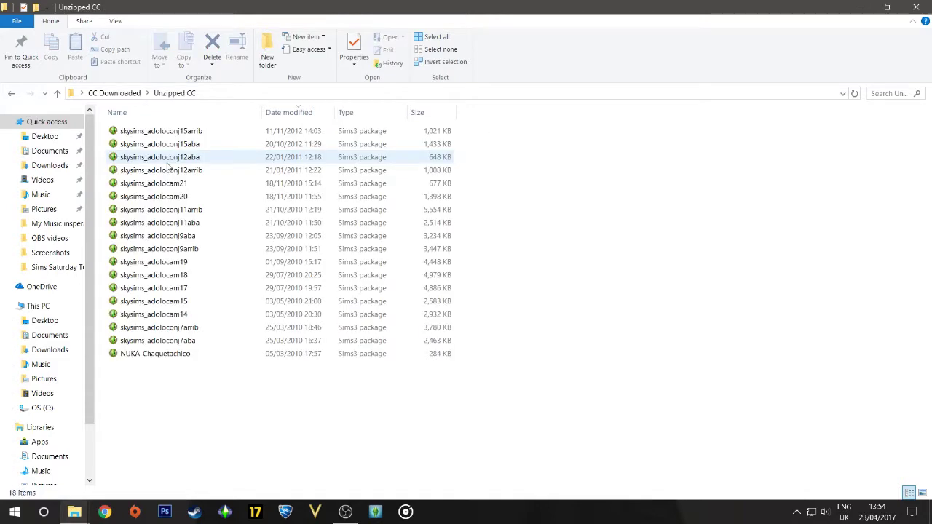
pyautogui.click(174, 136)
pyautogui.hotkey('shift', 'Down')
pyautogui.hotkey('shift', 'Down')
pyautogui.hotkey('shift', 'Down')
pyautogui.hotkey('shift', 'Down')
pyautogui.hotkey('shift', 'Down')
pyautogui.hotkey('shift', 'Down')
pyautogui.hotkey('shift', 'Down')
pyautogui.hotkey('shift', 'Down')
pyautogui.hotkey('shift', 'Down')
pyautogui.hotkey('shift', 'Down')
pyautogui.hotkey('shift', 'Down')
pyautogui.hotkey('shift', 'Down')
pyautogui.hotkey('shift', 'Down')
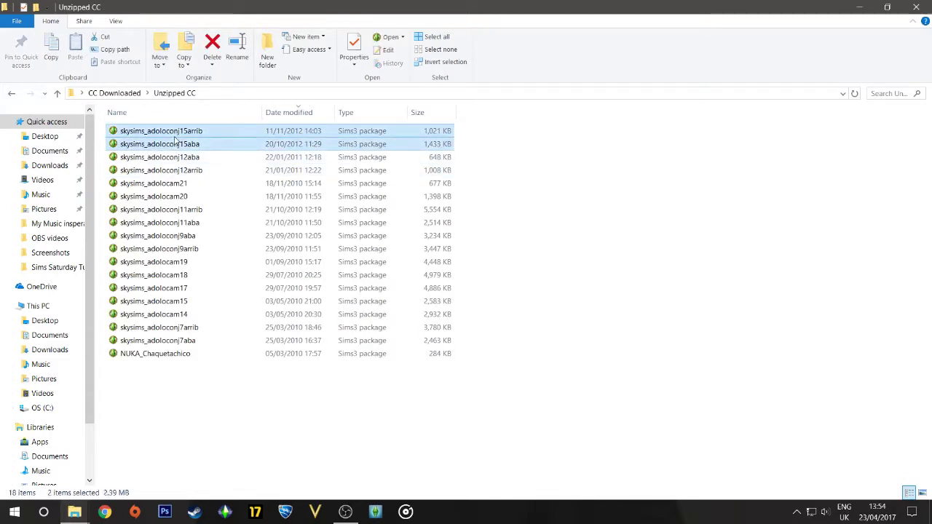
pyautogui.hotkey('shift', 'Down')
pyautogui.hotkey('shift', 'Down')
pyautogui.hotkey('shift', 'Down')
pyautogui.hotkey('shift', 'Down')
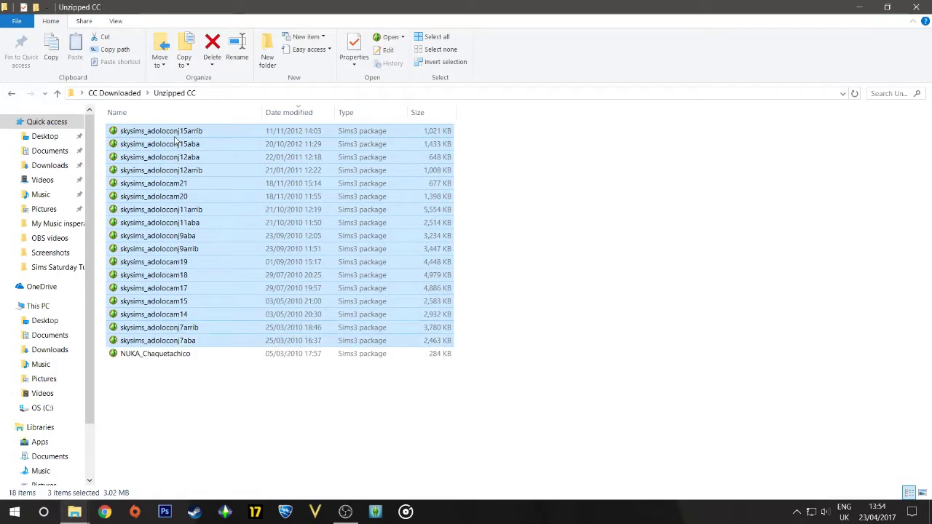
pyautogui.rightClick(245, 198)
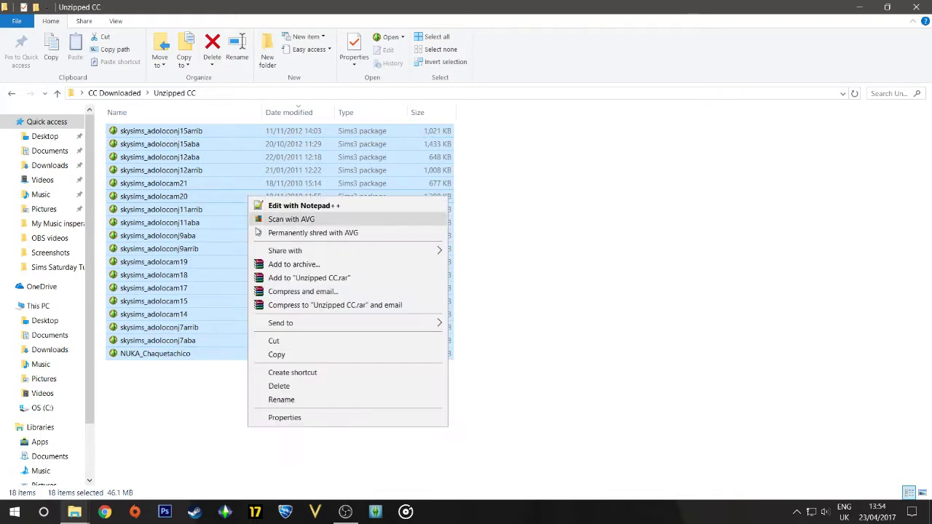
pyautogui.click(300, 343)
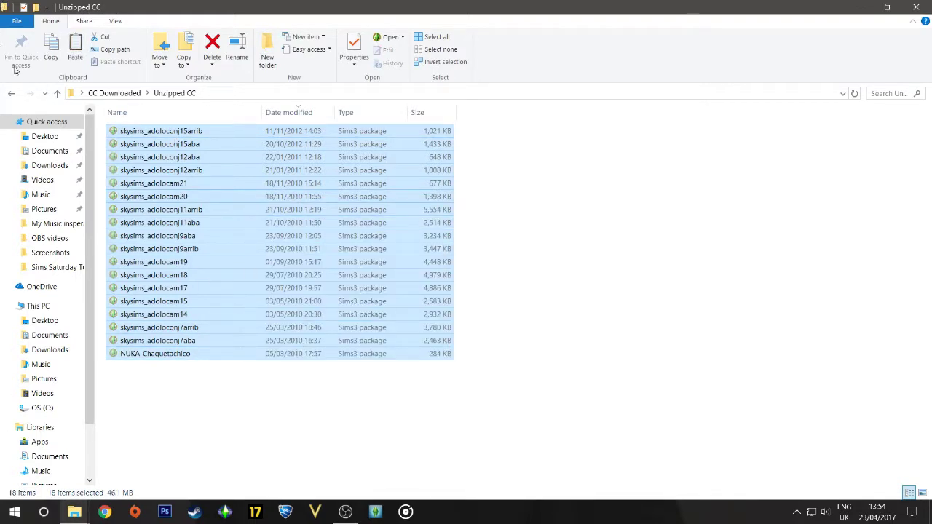
# Step: Paste the package files cut from Unzipped CC into the sims 3 packages folder in CC Downloaded
pyautogui.click(11, 93)
pyautogui.doubleClick(168, 131)
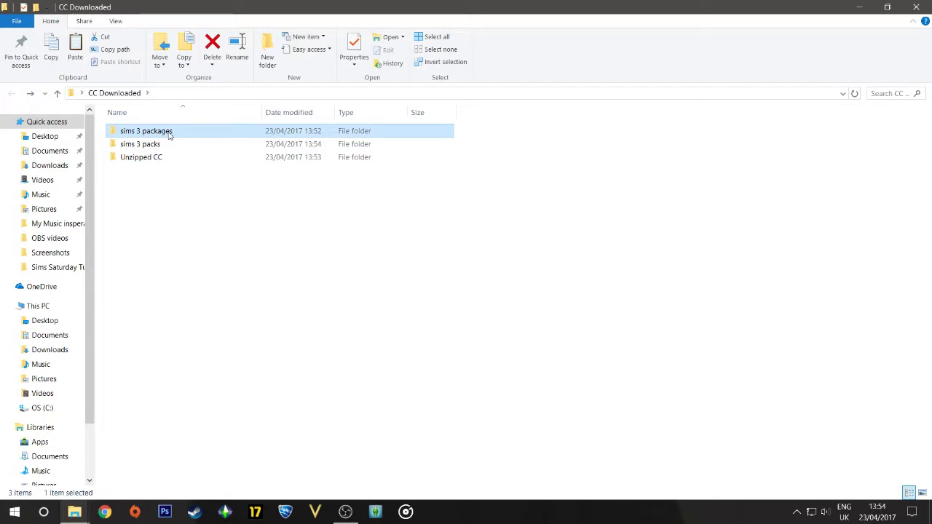
pyautogui.hotkey('ctrl', 'v')
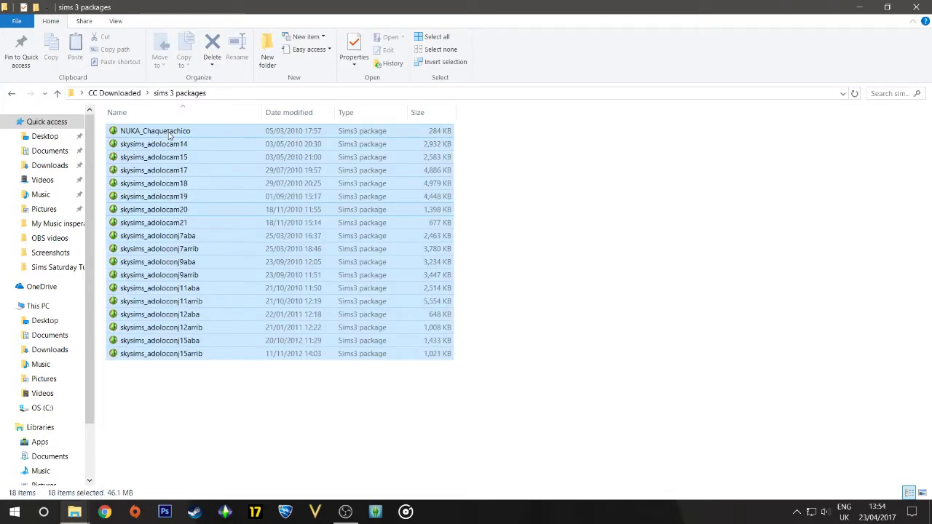
pyautogui.click(612, 246)
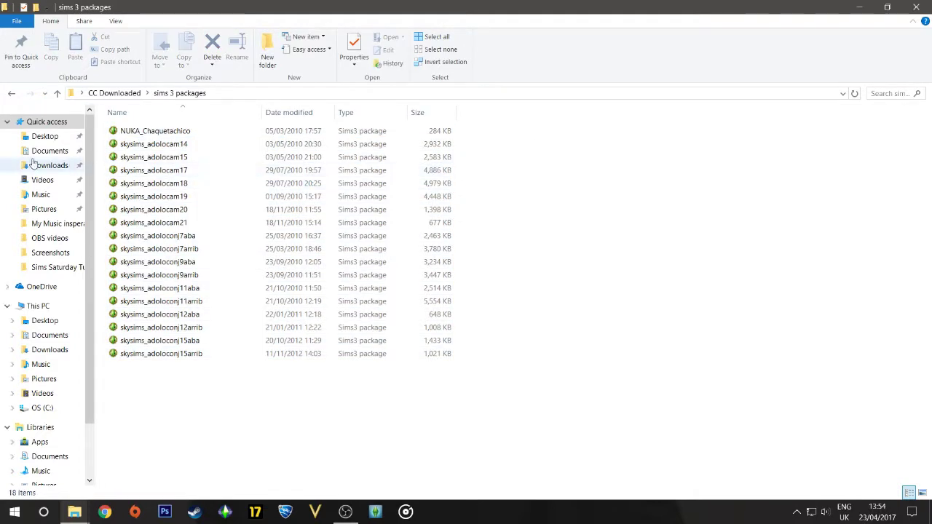
# Step: Cut the two remaining .package files, Nightcrawler_AF_Sunny and ARTEMIS-Sintiklia-Caramella-4t3, from the Downloads folder
pyautogui.click(49, 165)
pyautogui.click(211, 149)
pyautogui.keyDown('shift'); pyautogui.click(204, 154); pyautogui.keyUp('shift')
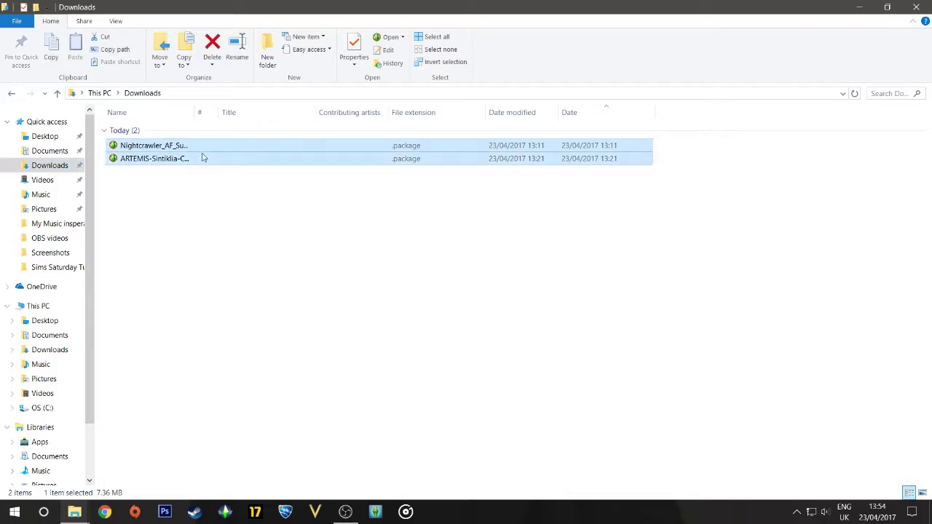
pyautogui.rightClick(202, 153)
pyautogui.click(225, 339)
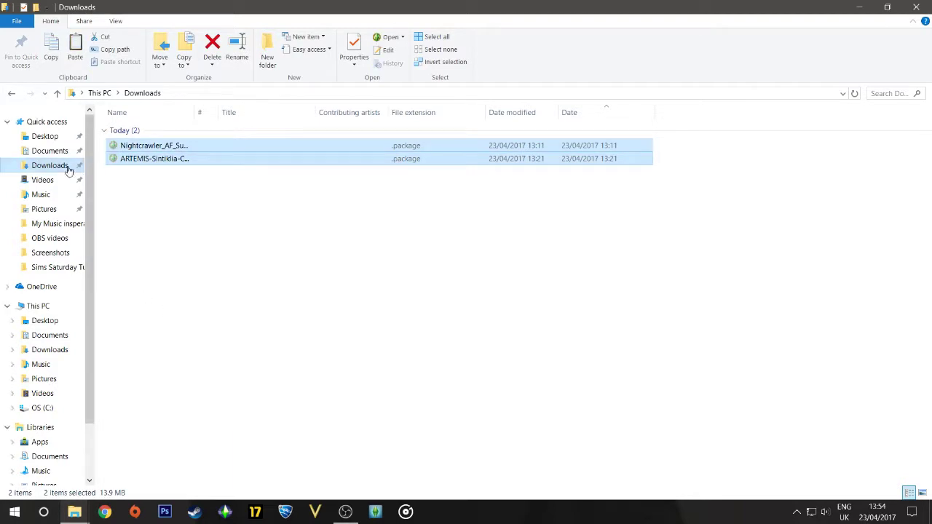
# Step: Paste the Nightcrawler and ARTEMIS package files into the sims 3 packages folder inside CC Downloaded on the desktop
pyautogui.moveTo(75, 512)
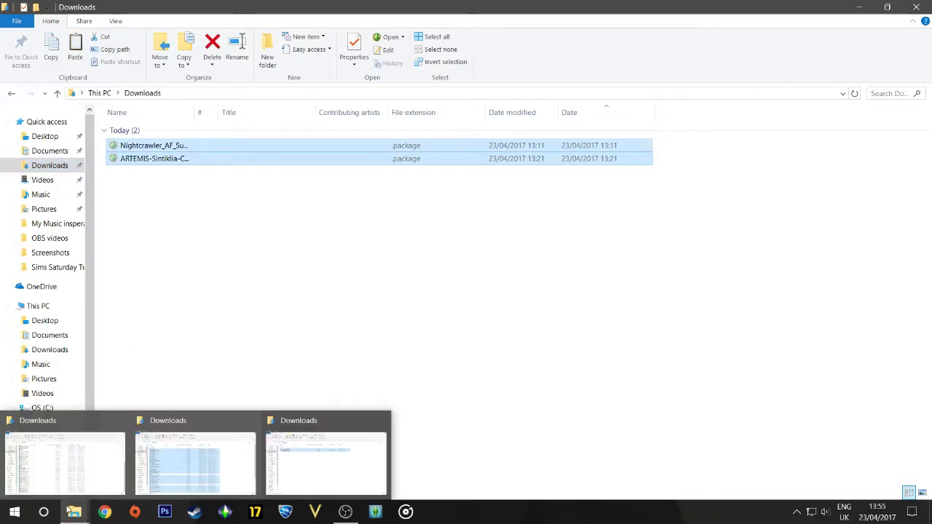
pyautogui.moveTo(235, 423)
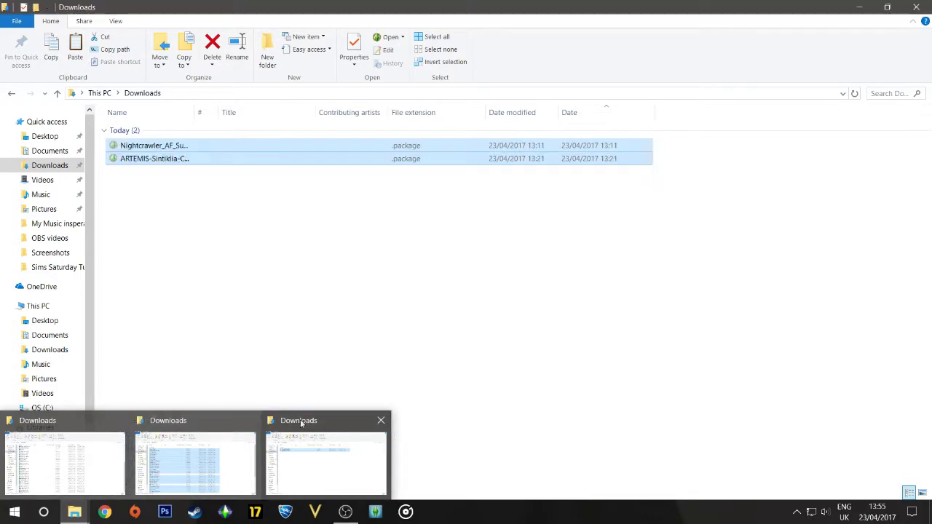
pyautogui.click(119, 420)
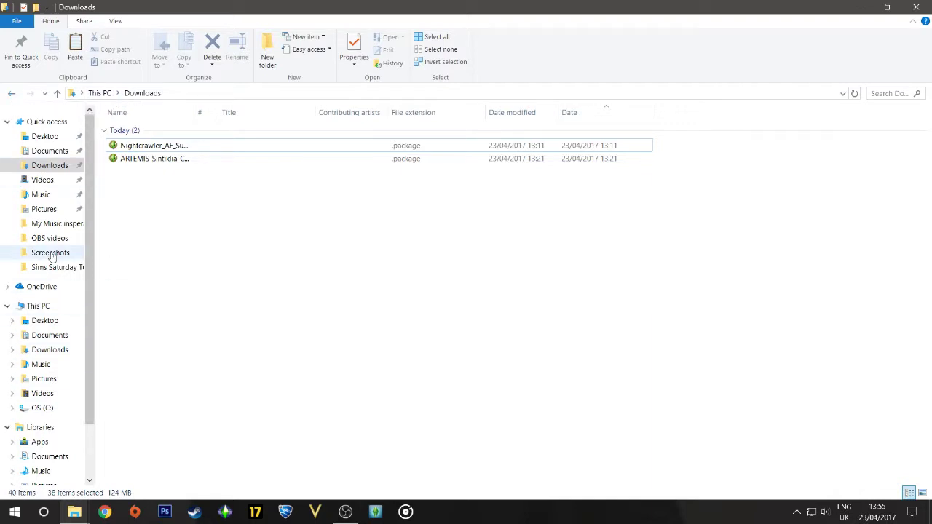
pyautogui.click(58, 136)
pyautogui.click(165, 138)
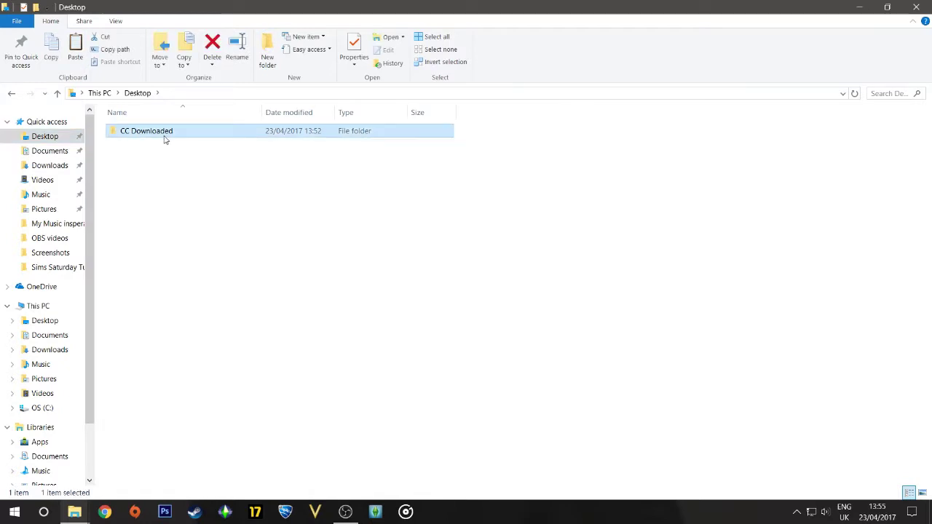
pyautogui.doubleClick(164, 139)
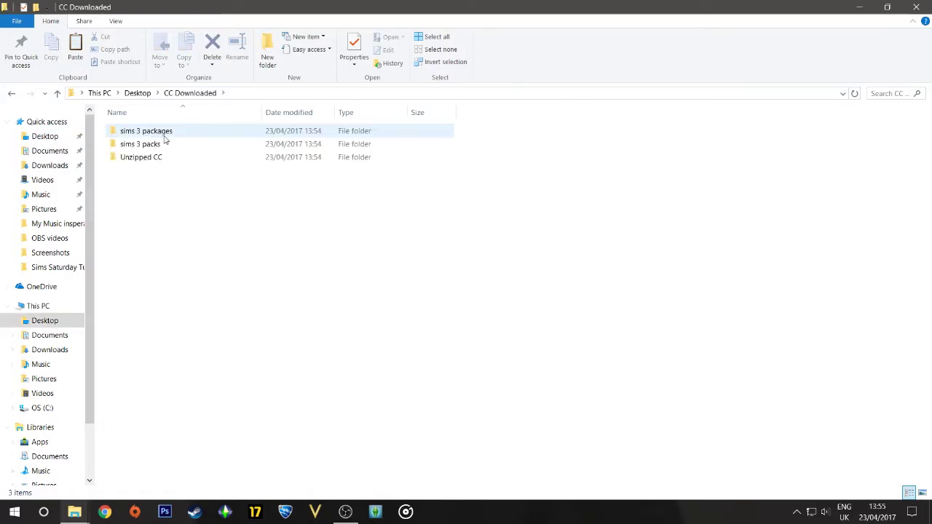
pyautogui.doubleClick(201, 133)
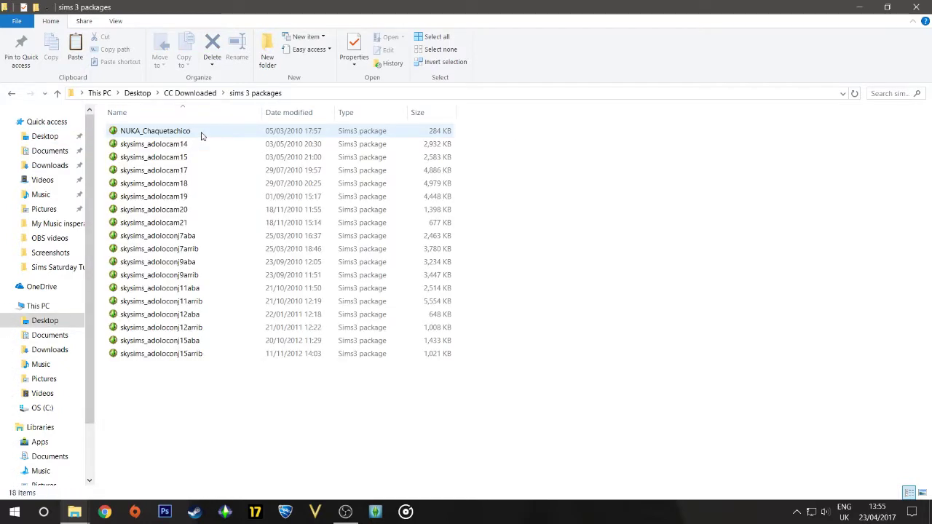
pyautogui.hotkey('ctrl', 'v')
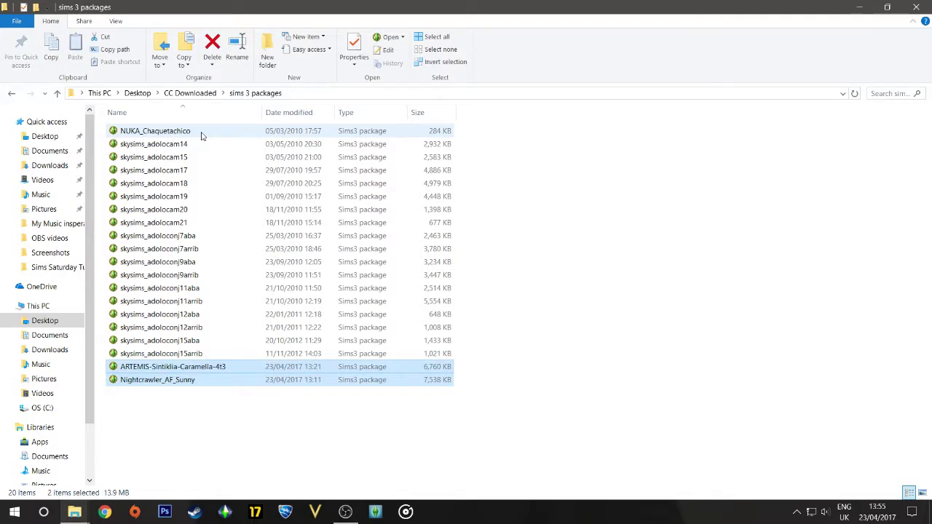
# Step: Switch to the browser and download Sims3Pack Multi Installer.rar from the Files section of Delphy's Sims 3 Pack Multi-Extracter page
pyautogui.click(858, 6)
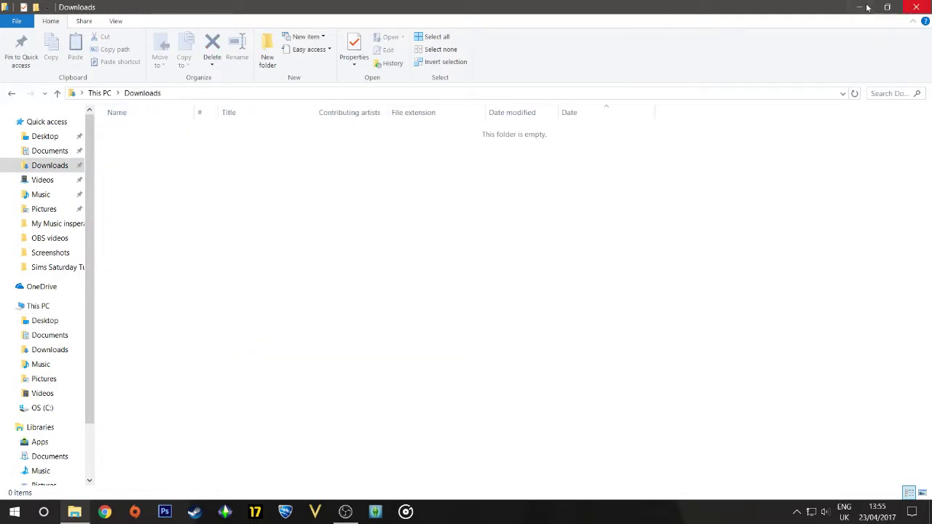
pyautogui.click(859, 7)
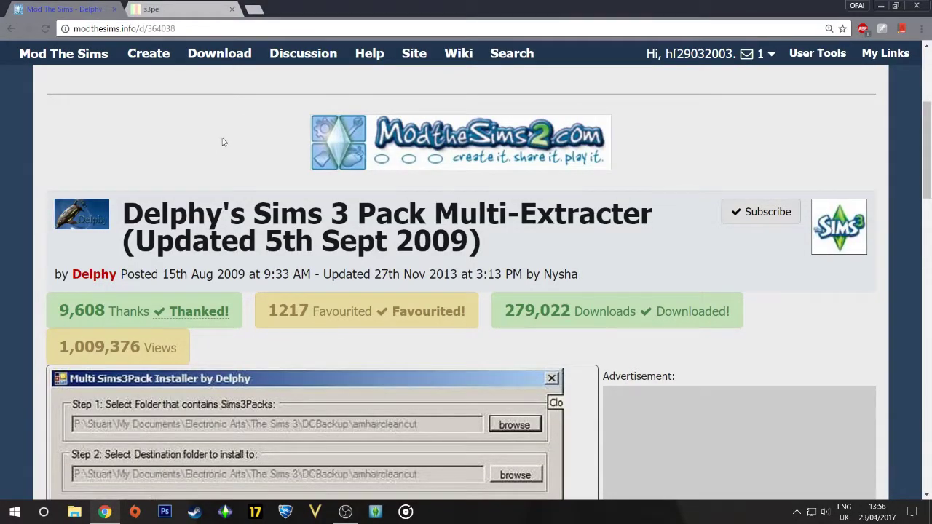
pyautogui.scroll(-5, 223, 142)
pyautogui.scroll(-2, 229, 140)
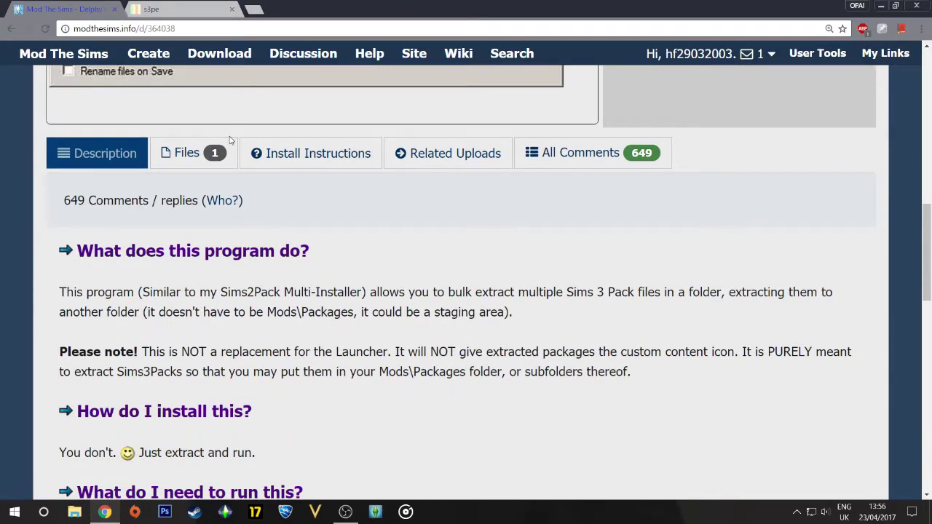
pyautogui.scroll(7, 229, 141)
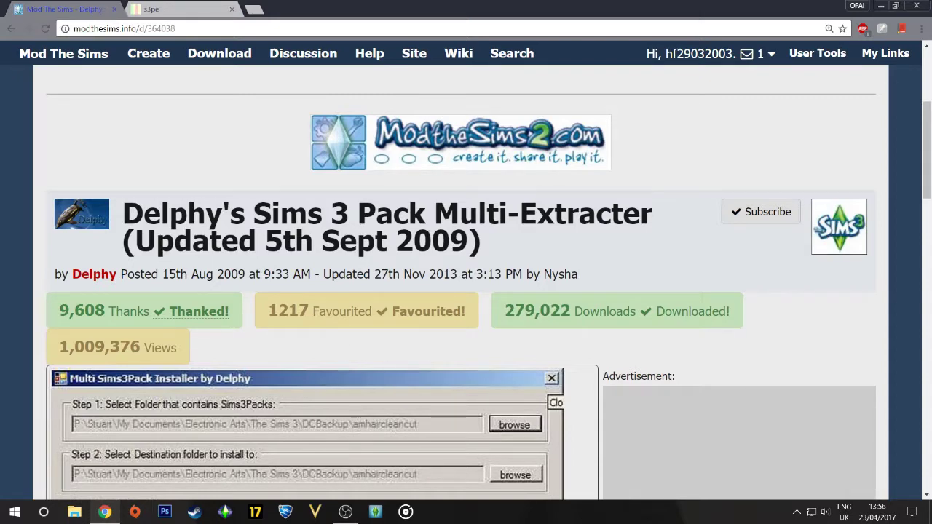
pyautogui.scroll(-3, 436, 226)
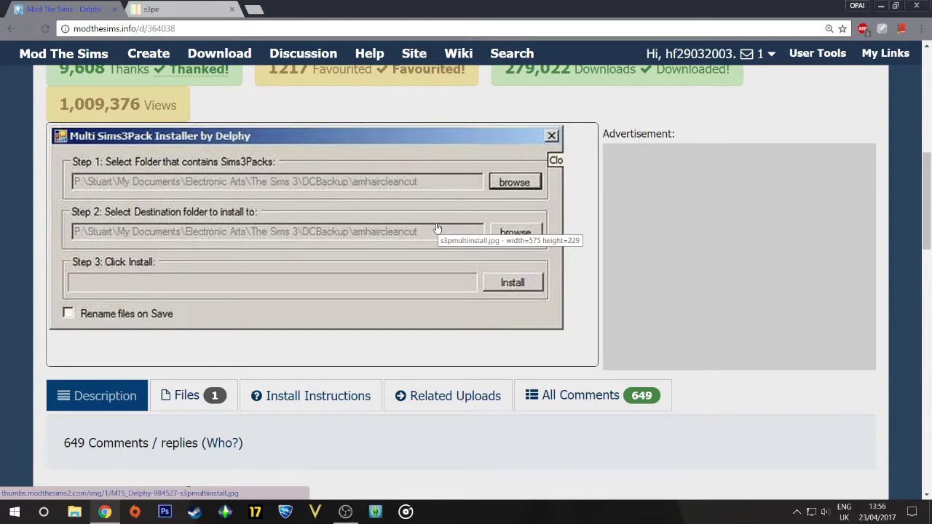
pyautogui.scroll(-3, 154, 104)
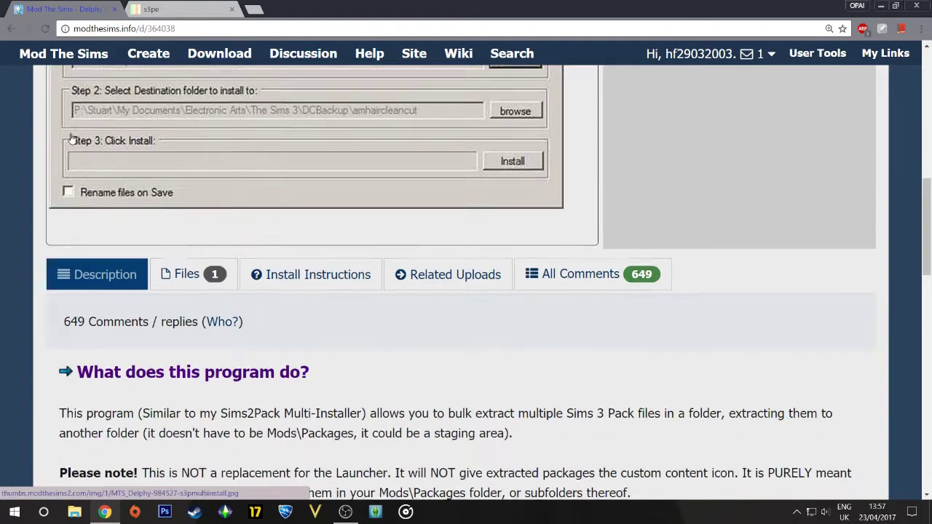
pyautogui.click(179, 153)
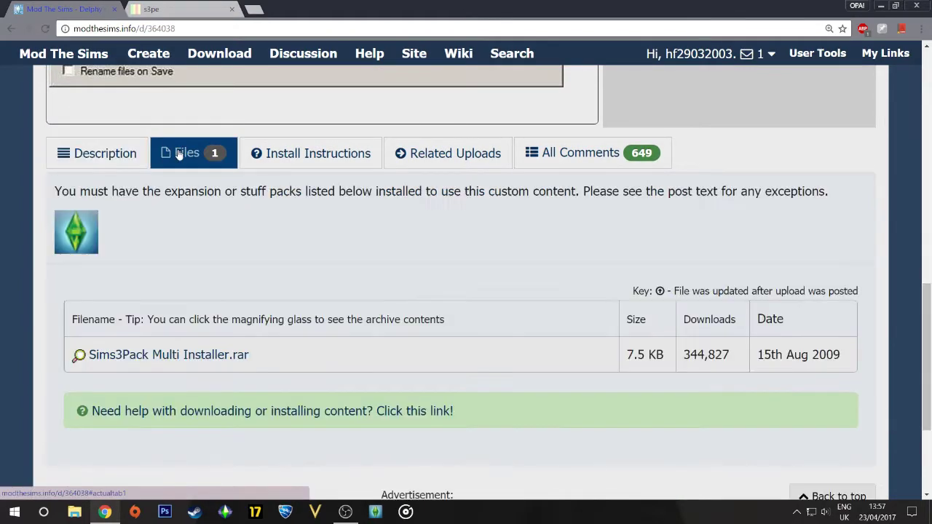
pyautogui.click(163, 360)
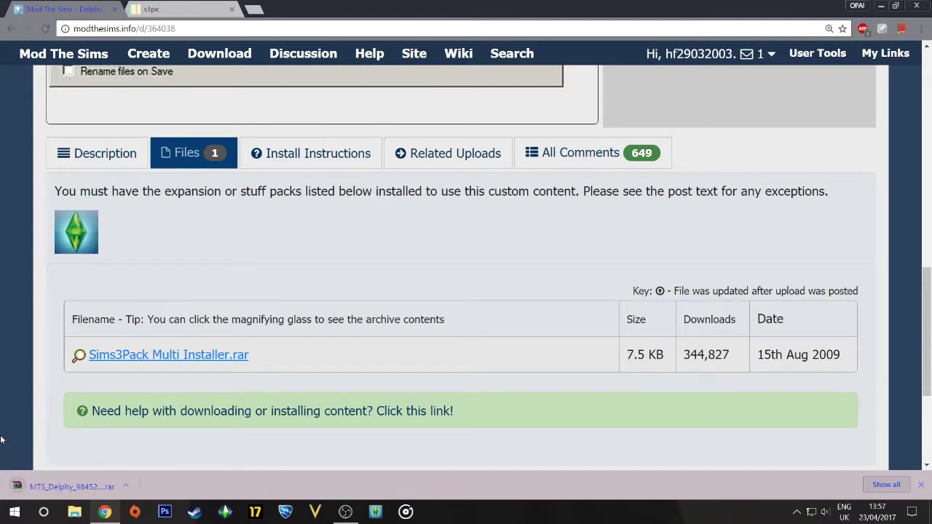
# Step: Delete the MTS_Delphy Sims3Pack Multi Installer archive from the Downloads folder in File Explorer
pyautogui.click(74, 513)
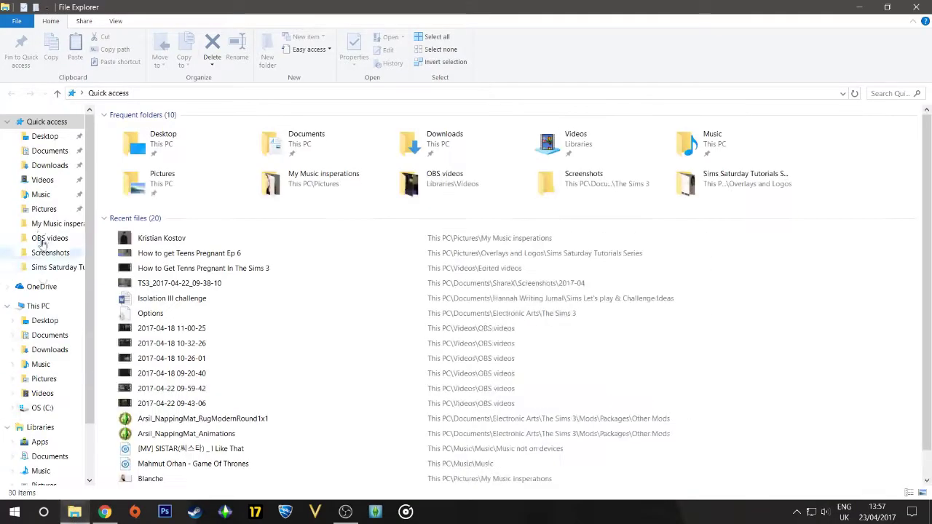
pyautogui.click(61, 167)
pyautogui.click(145, 149)
pyautogui.rightClick(145, 147)
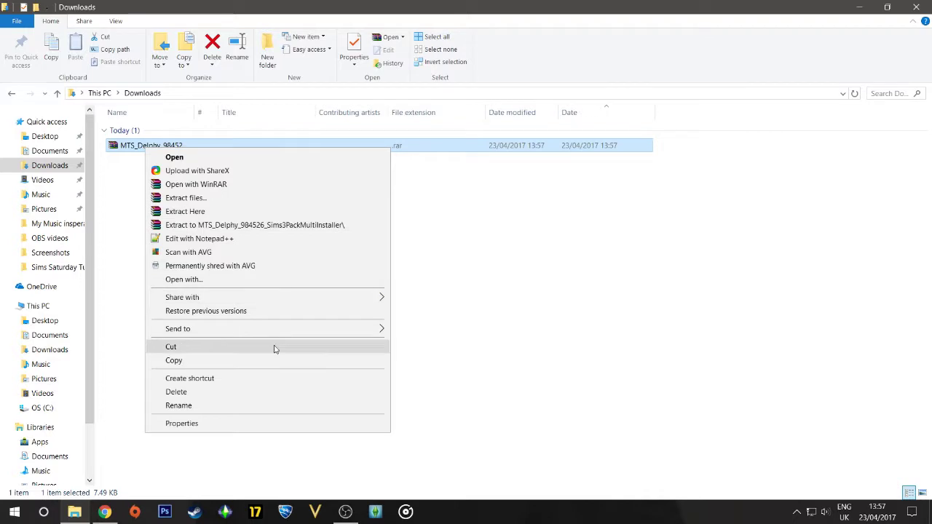
pyautogui.click(237, 390)
# Step: Launch Sims3Pack Multi Installer from Documents > Sims Utilities and Saves > The Sims 3 > Utilities
pyautogui.click(62, 150)
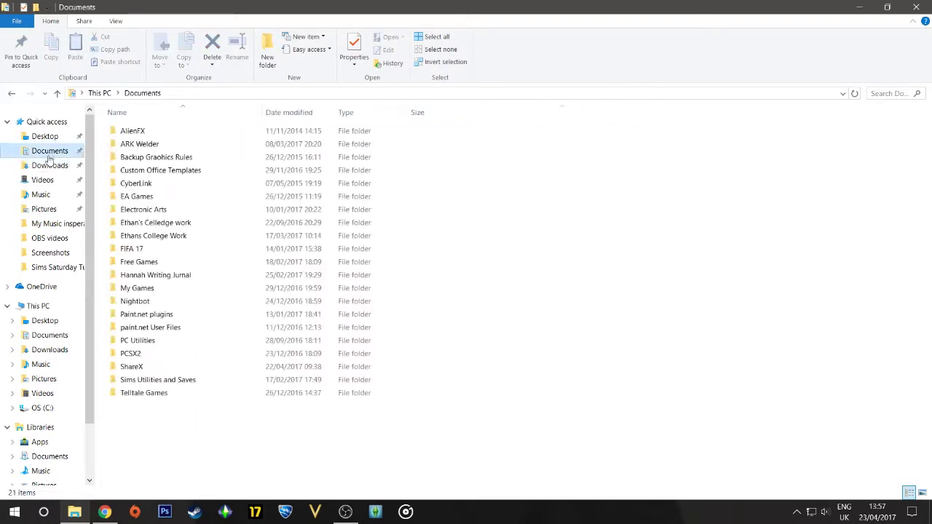
pyautogui.click(190, 379)
pyautogui.doubleClick(178, 381)
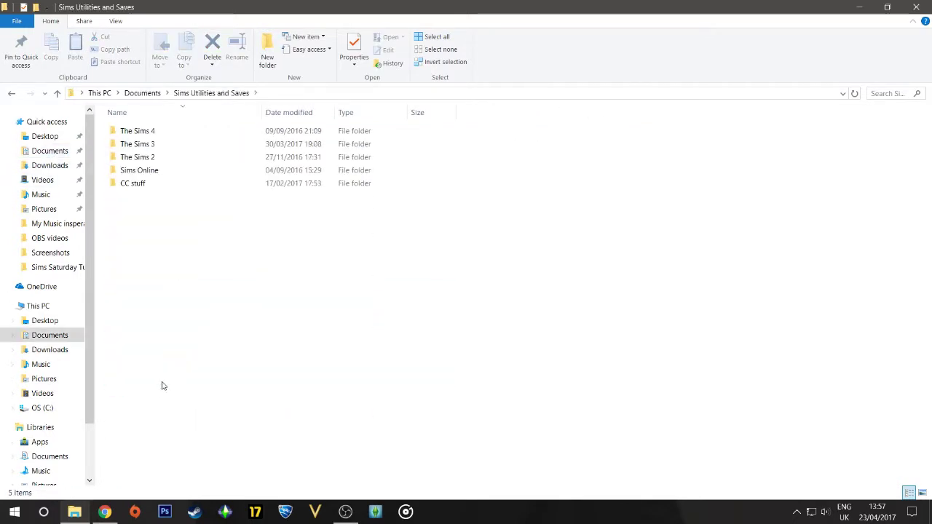
pyautogui.click(188, 146)
pyautogui.doubleClick(187, 148)
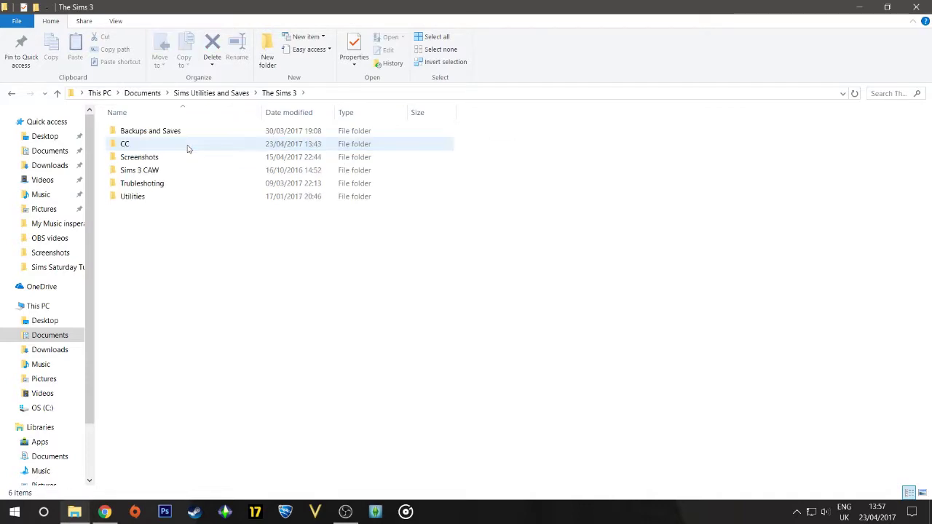
pyautogui.click(174, 195)
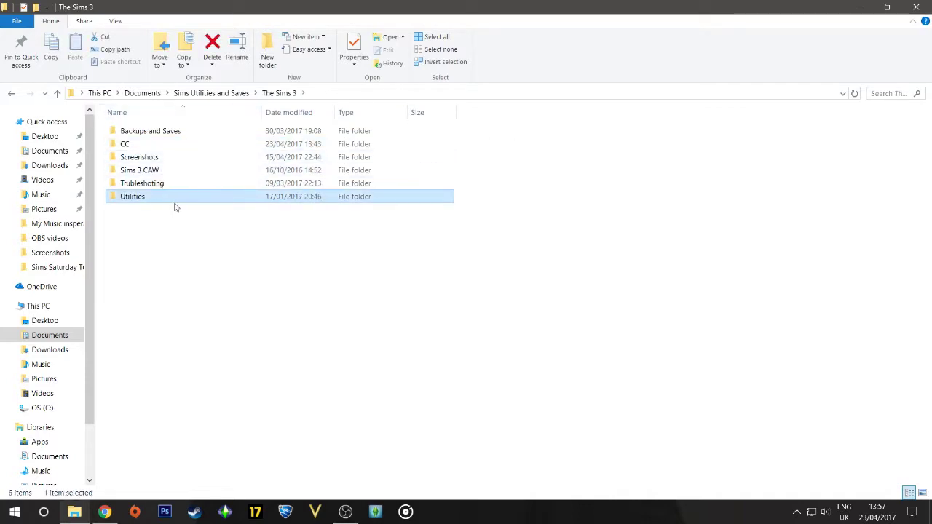
pyautogui.doubleClick(175, 206)
pyautogui.click(192, 188)
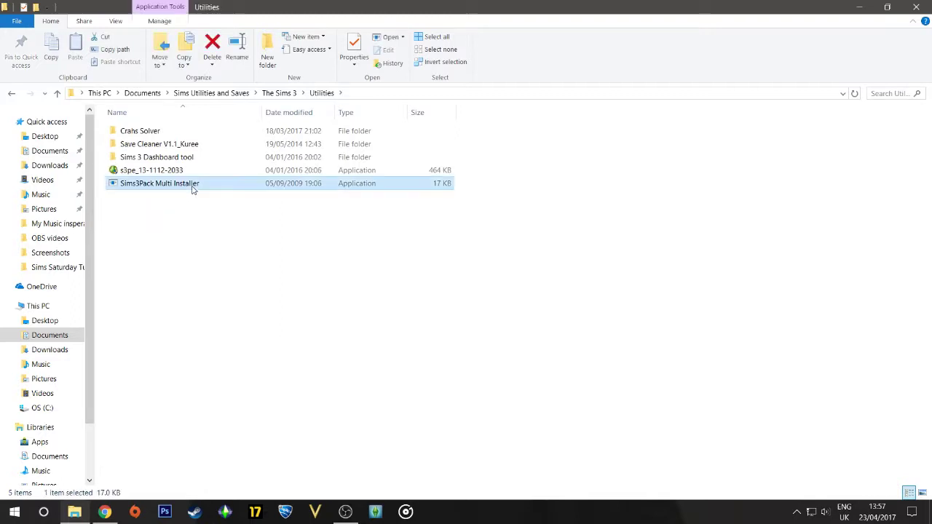
pyautogui.doubleClick(193, 187)
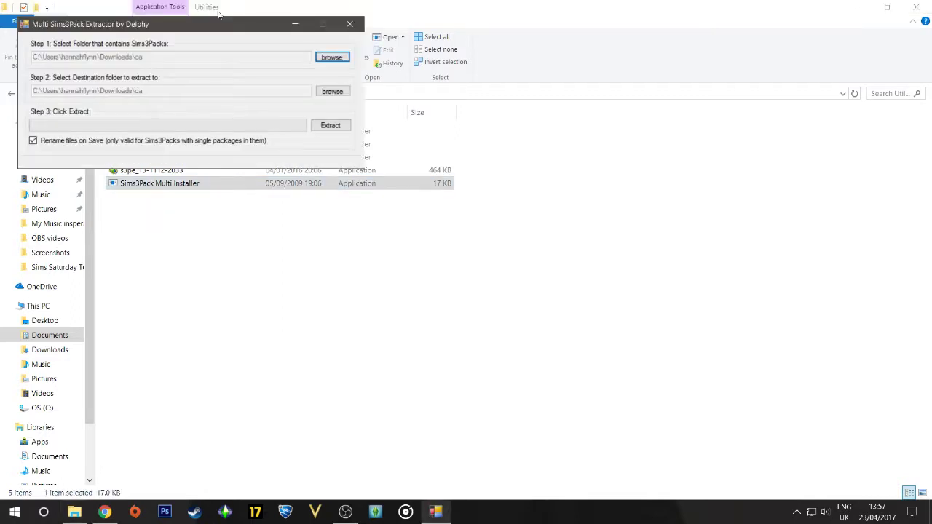
# Step: Set the extractor's source folder to sims 3 packs inside CC Downloaded on the desktop
pyautogui.moveTo(209, 31); pyautogui.dragTo(333, 117)
pyautogui.click(548, 351)
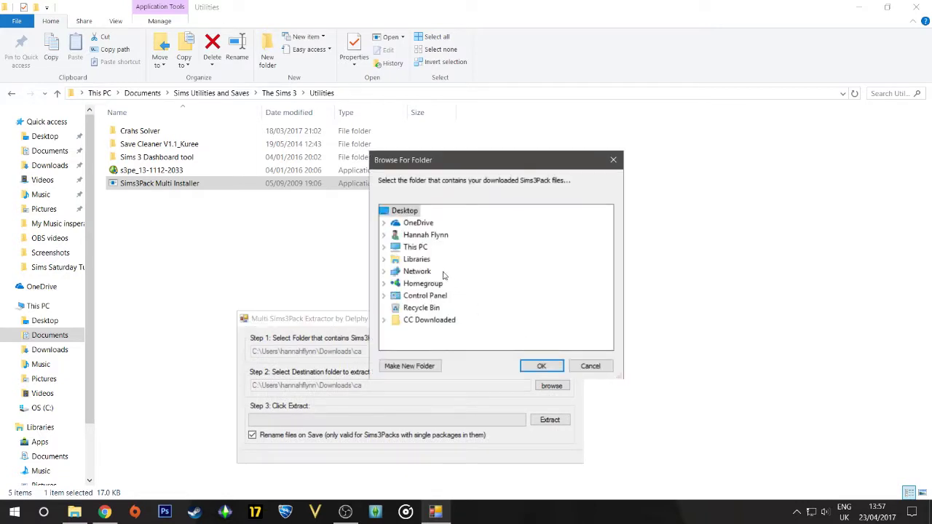
pyautogui.click(384, 247)
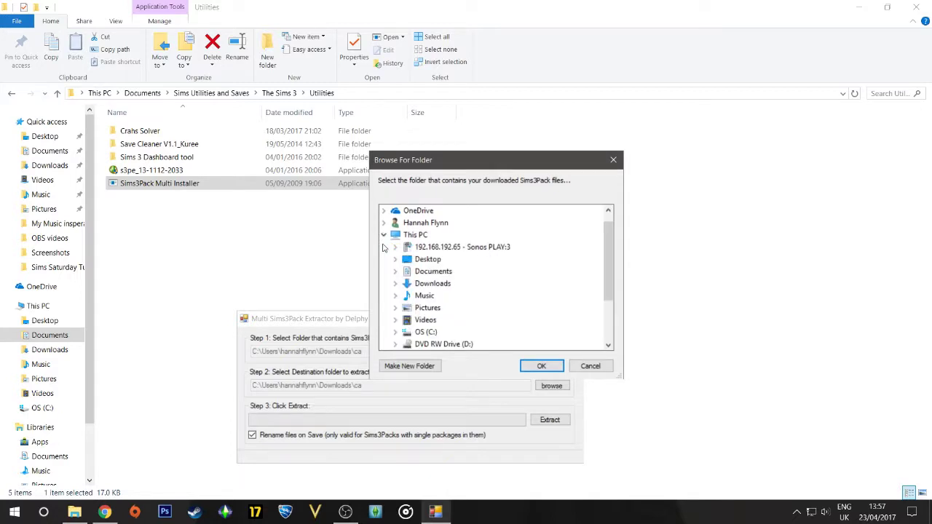
pyautogui.click(395, 260)
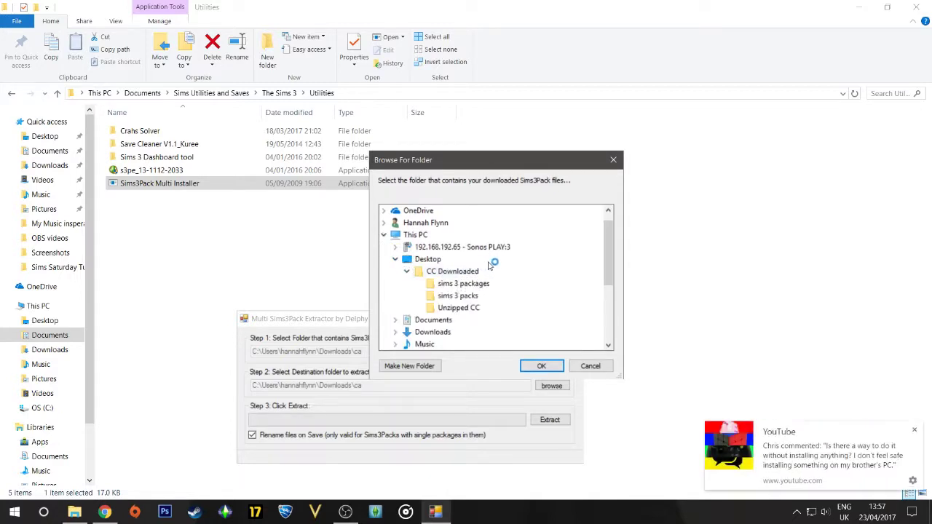
pyautogui.click(915, 429)
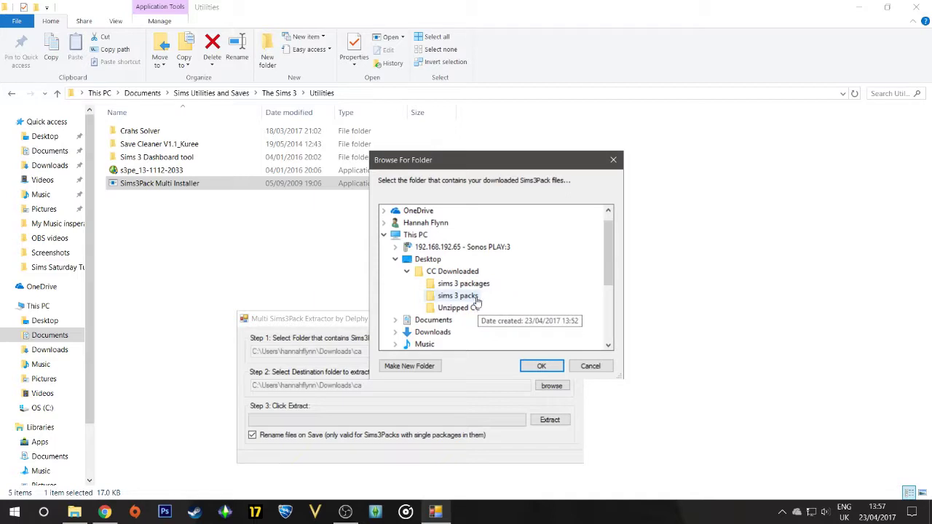
pyautogui.click(467, 297)
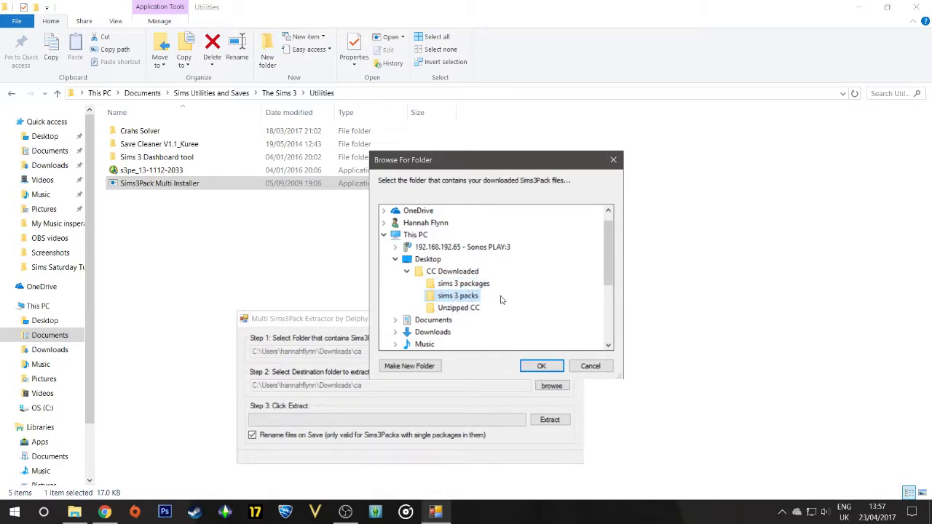
pyautogui.click(540, 366)
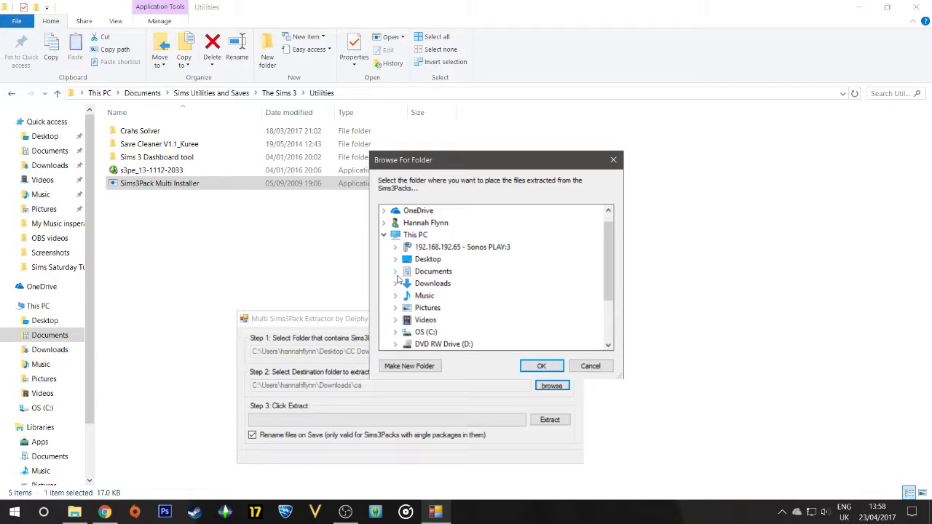
# Step: Set the destination to the sims 3 packages folder in CC Downloaded and extract the Sims3Packs, closing the extractor and Utilities window when done
pyautogui.press('Return')
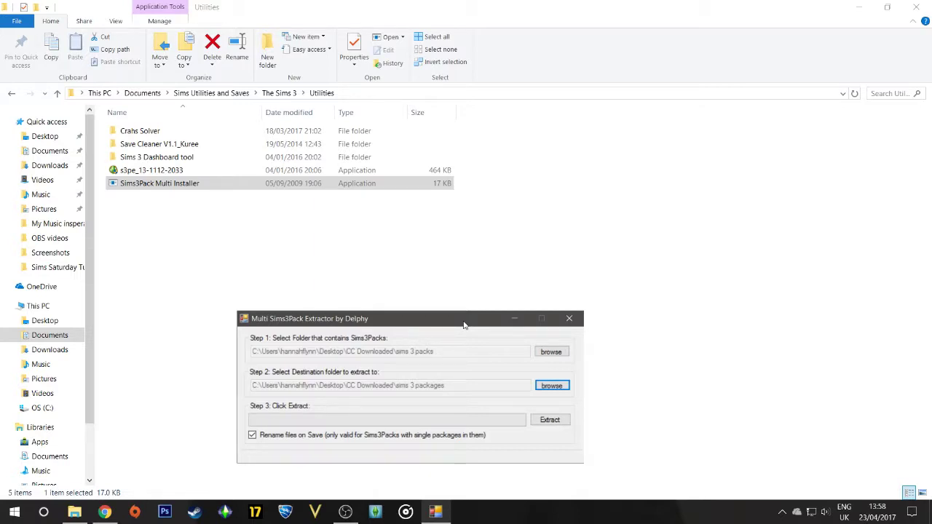
pyautogui.moveTo(464, 326); pyautogui.dragTo(489, 320)
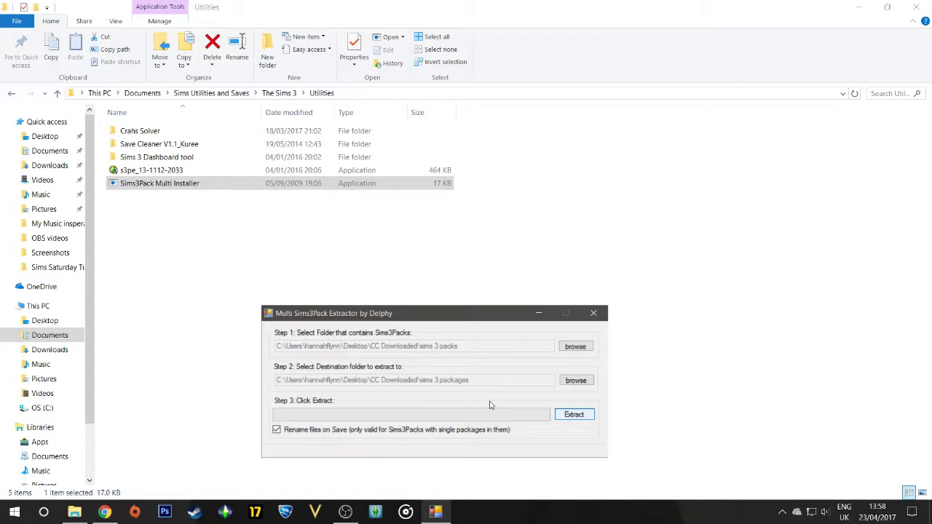
pyautogui.press('Return')
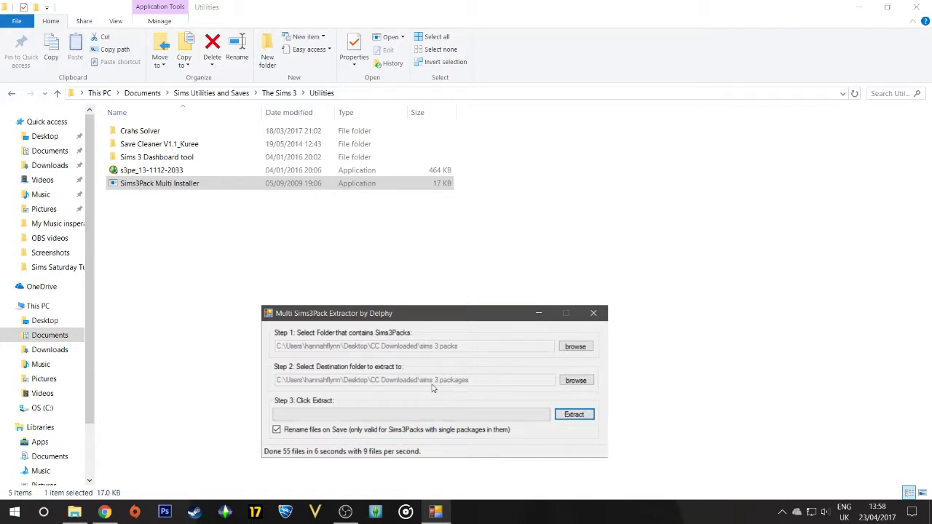
pyautogui.click(593, 313)
pyautogui.click(915, 7)
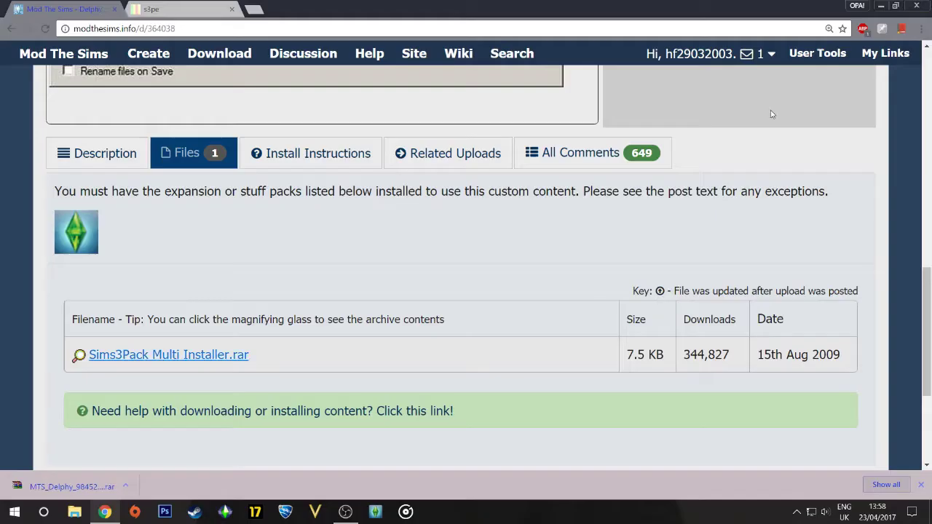
# Step: Open the sims 3 packages folder in CC Downloaded on the desktop and look through the extracted package files
pyautogui.click(880, 6)
pyautogui.doubleClick(897, 440)
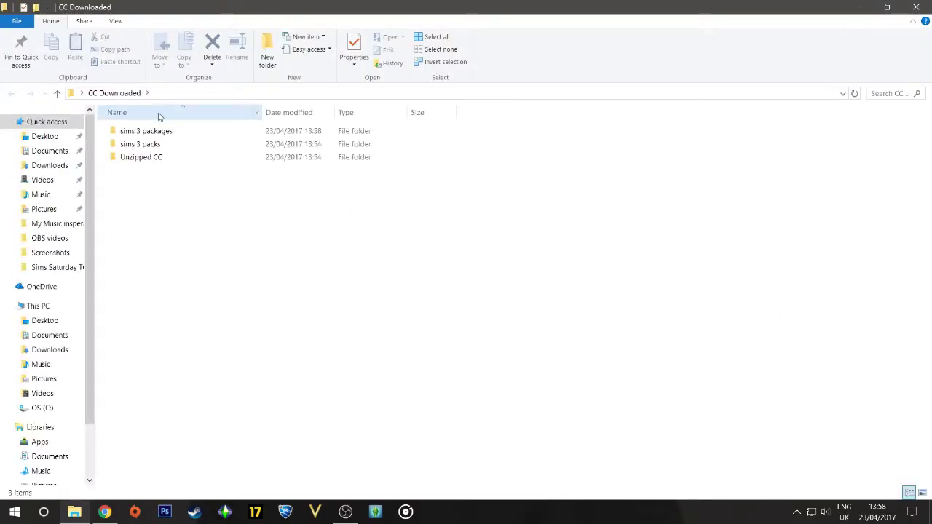
pyautogui.click(169, 134)
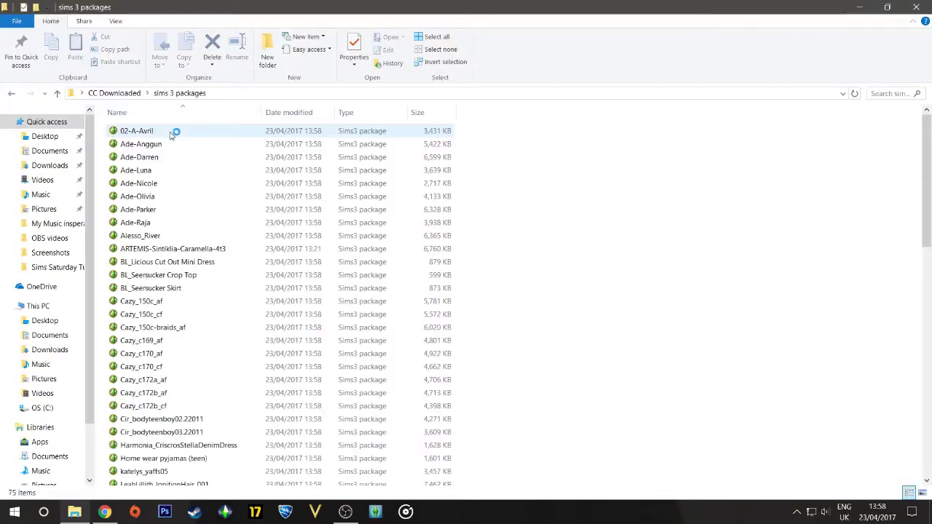
pyautogui.scroll(-15, 211, 273)
pyautogui.scroll(-2, 213, 275)
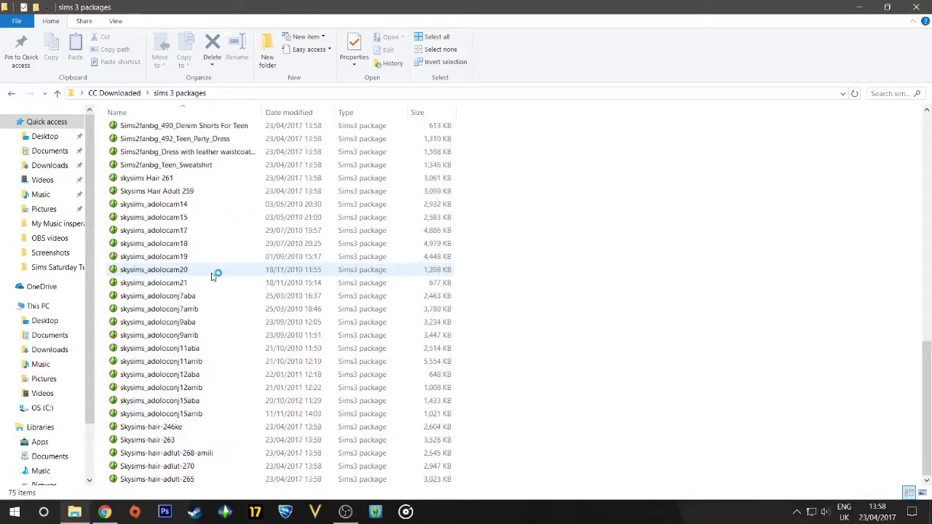
pyautogui.scroll(11, 214, 272)
pyautogui.scroll(4, 215, 275)
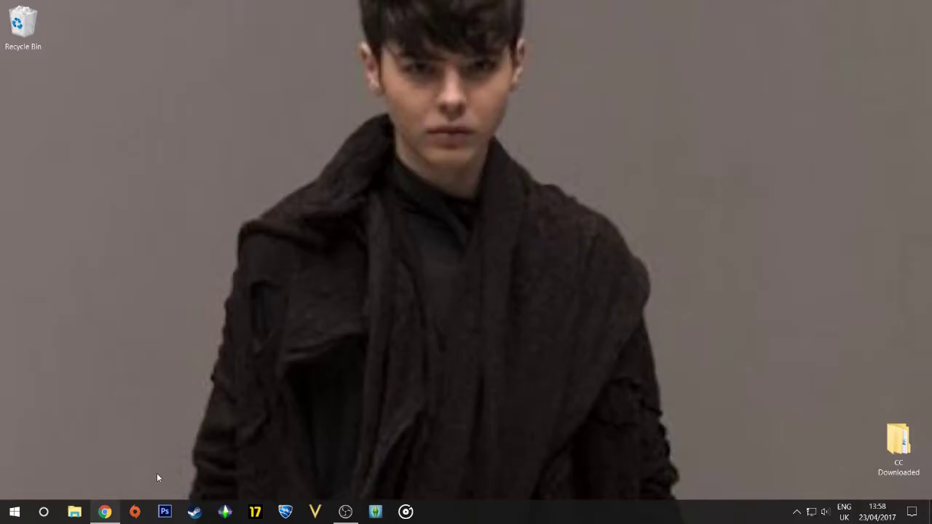
# Step: Review the prerequisites and download options on the s3pe page in the browser, closing the browser when finished
pyautogui.click(105, 511)
pyautogui.click(179, 9)
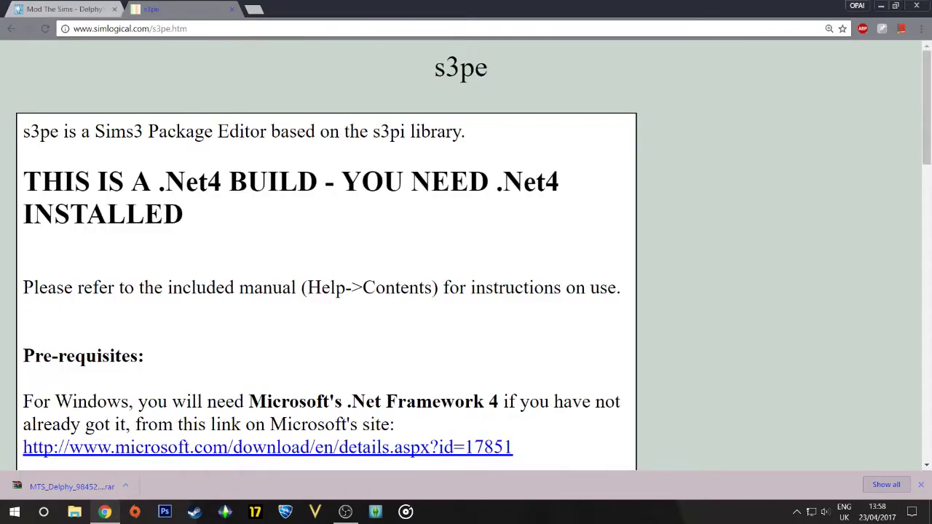
pyautogui.scroll(-7, 526, 179)
pyautogui.scroll(7, 528, 180)
pyautogui.scroll(-1, 399, 261)
pyautogui.scroll(-1, 437, 240)
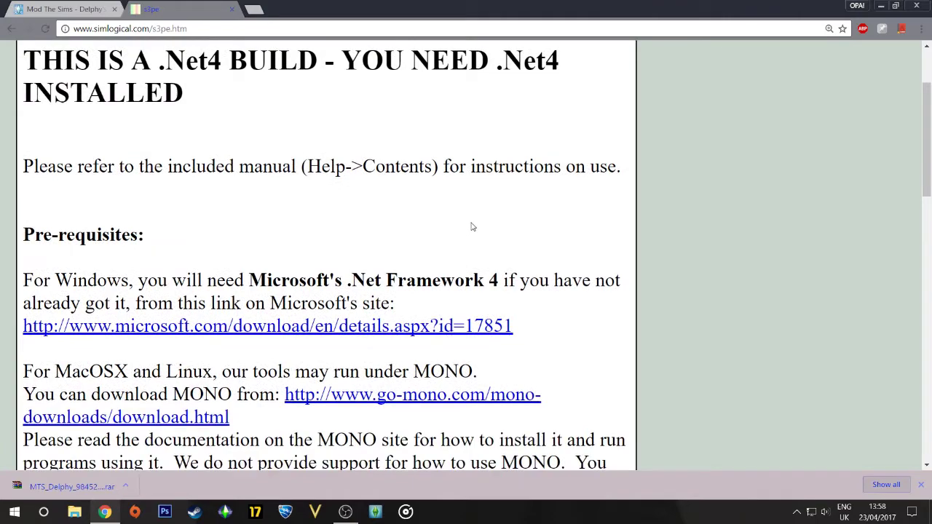
pyautogui.scroll(-1, 575, 215)
pyautogui.scroll(-4, 575, 214)
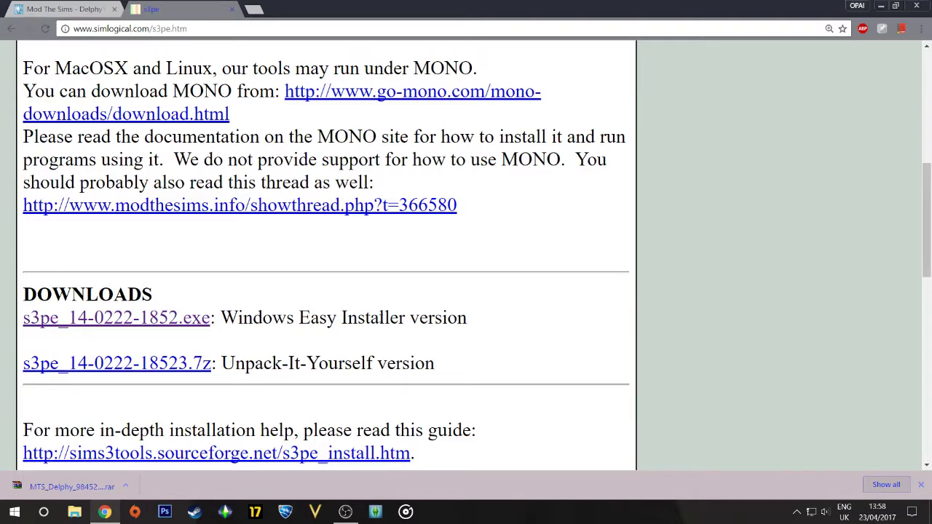
pyautogui.scroll(6, 408, 313)
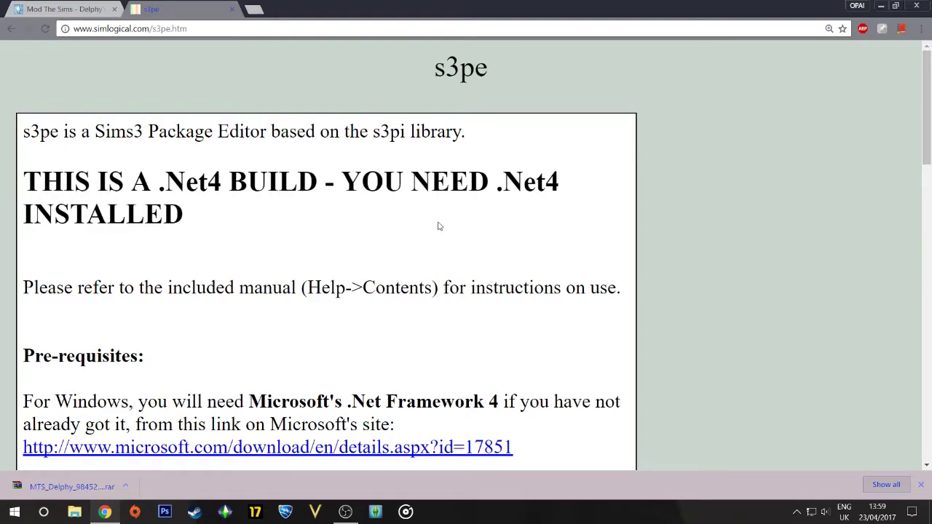
pyautogui.click(917, 5)
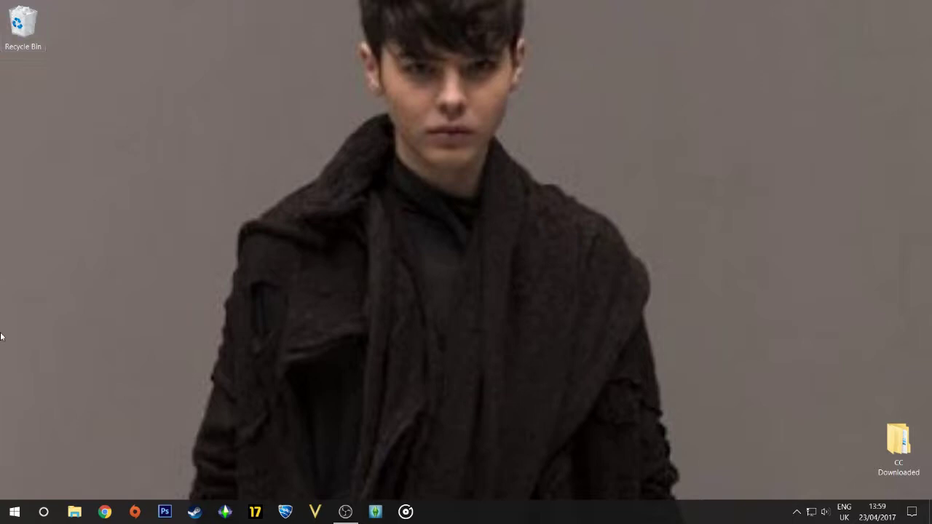
# Step: Search the computer for s3pe, launch it and start a new empty package
pyautogui.click(42, 513)
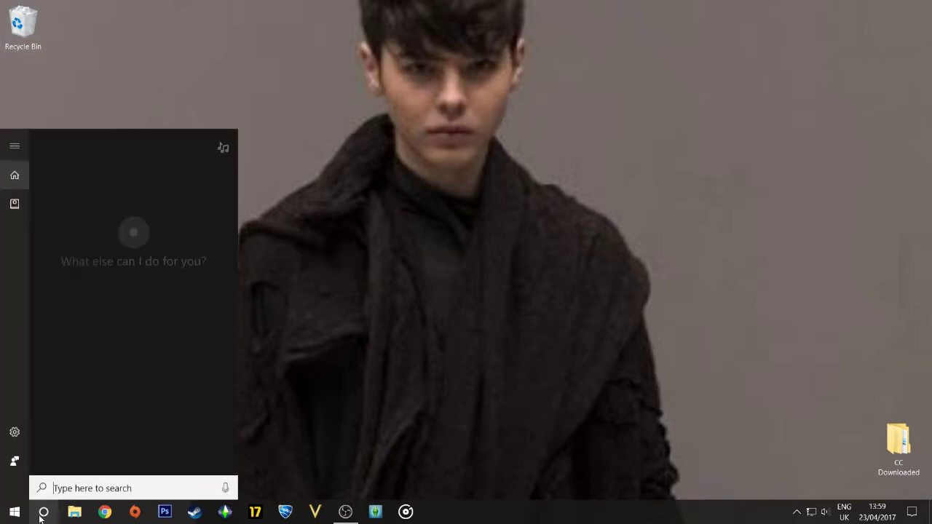
pyautogui.write('s')
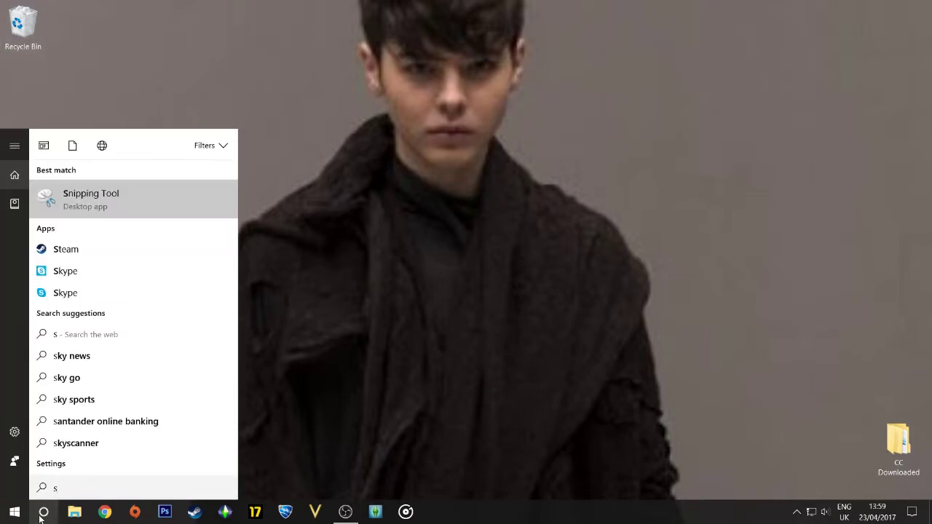
pyautogui.write('3pe')
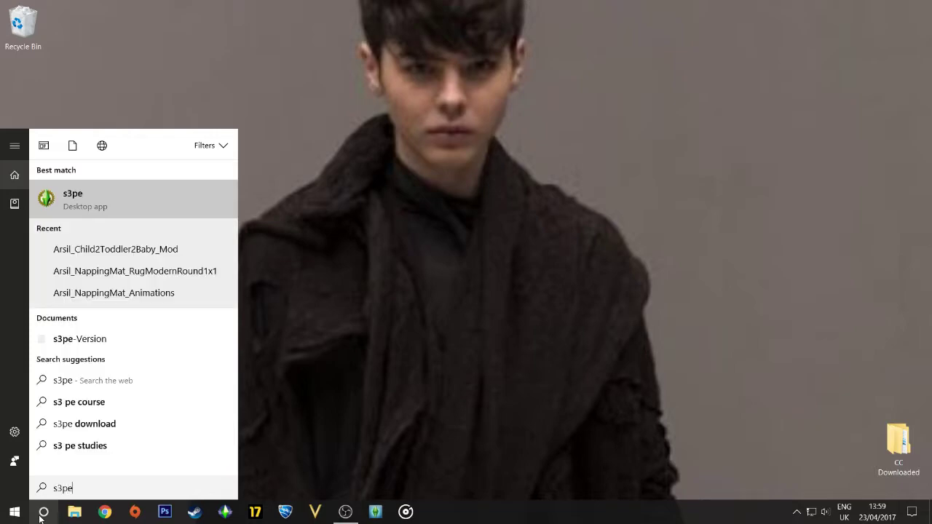
pyautogui.press('Return')
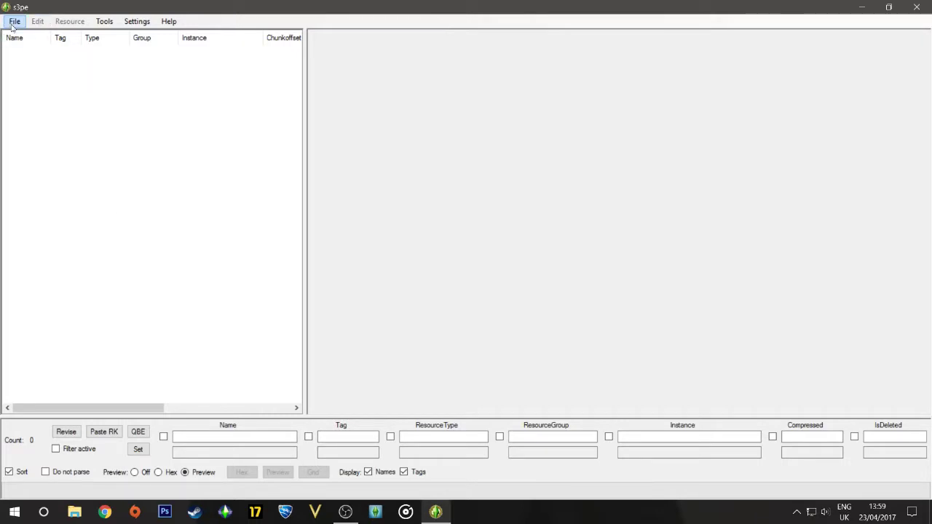
pyautogui.click(15, 21)
pyautogui.click(37, 62)
# Step: Import all package files from the sims 3 packages folder in CC Downloaded on the desktop as dbc
pyautogui.rightClick(158, 233)
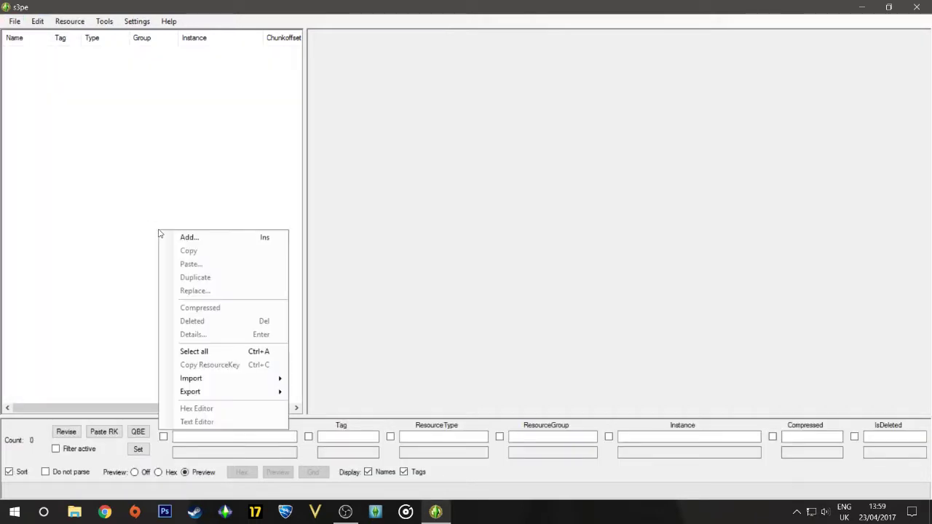
pyautogui.rightClick(144, 220)
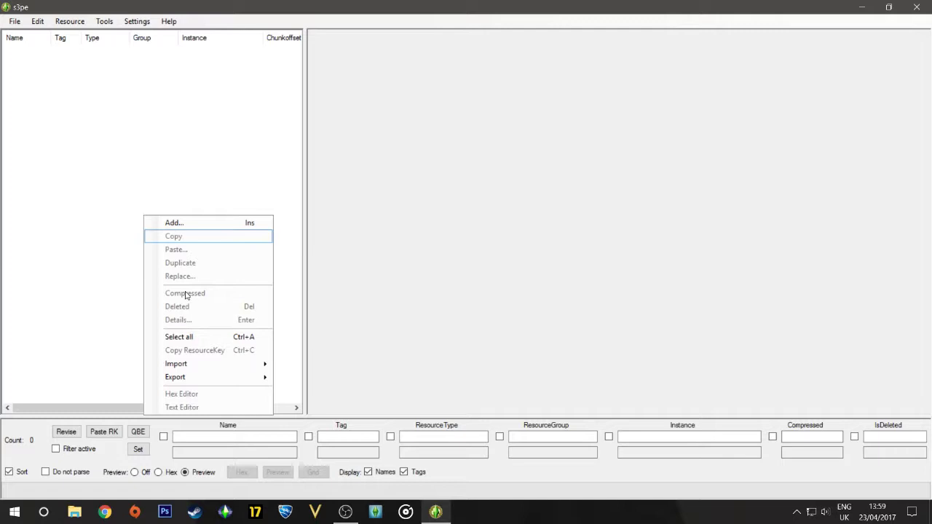
pyautogui.moveTo(231, 366)
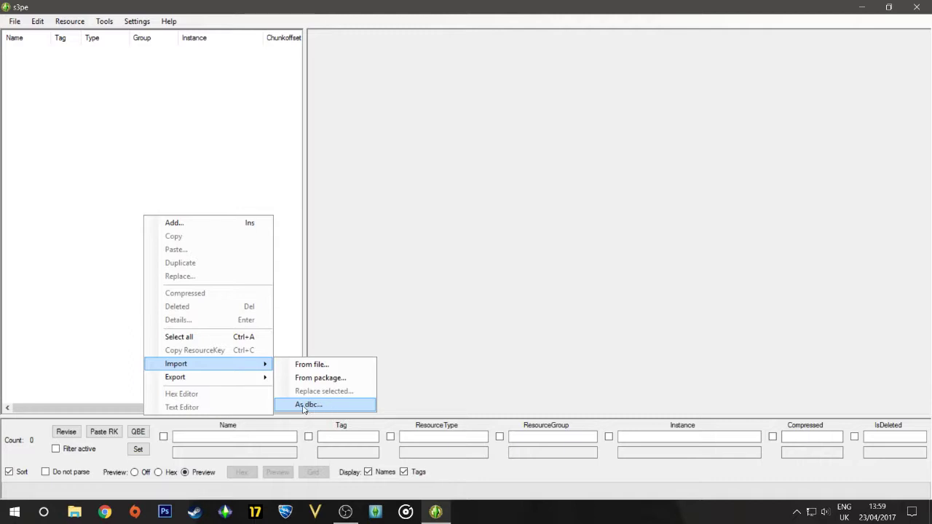
pyautogui.click(337, 406)
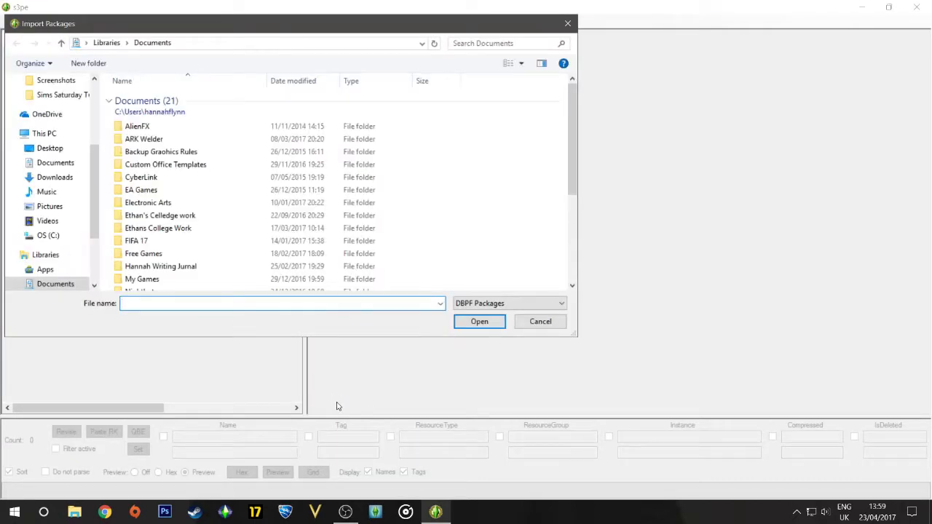
pyautogui.click(58, 149)
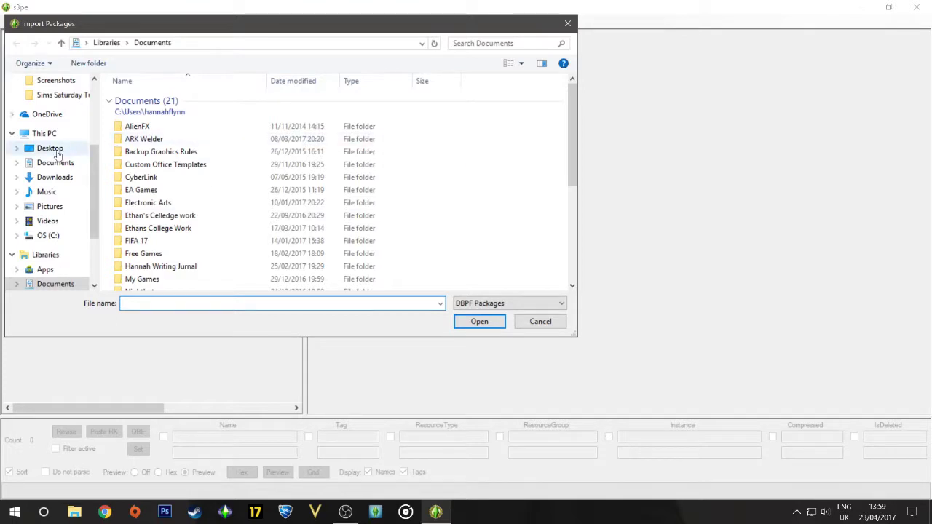
pyautogui.click(237, 103)
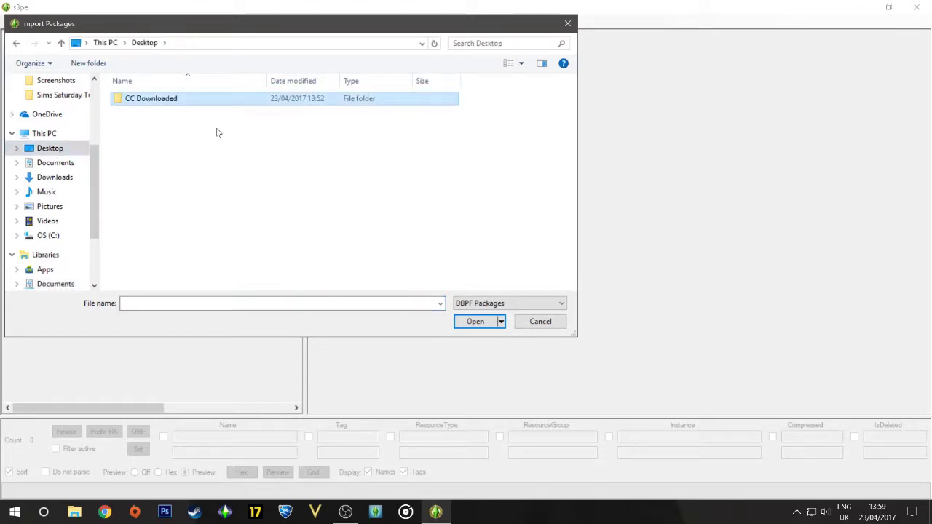
pyautogui.press('Return')
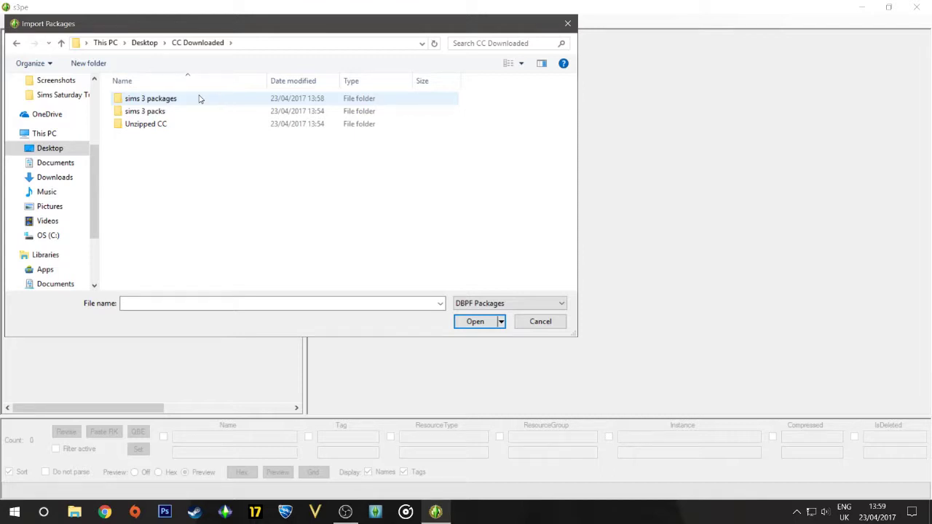
pyautogui.doubleClick(177, 100)
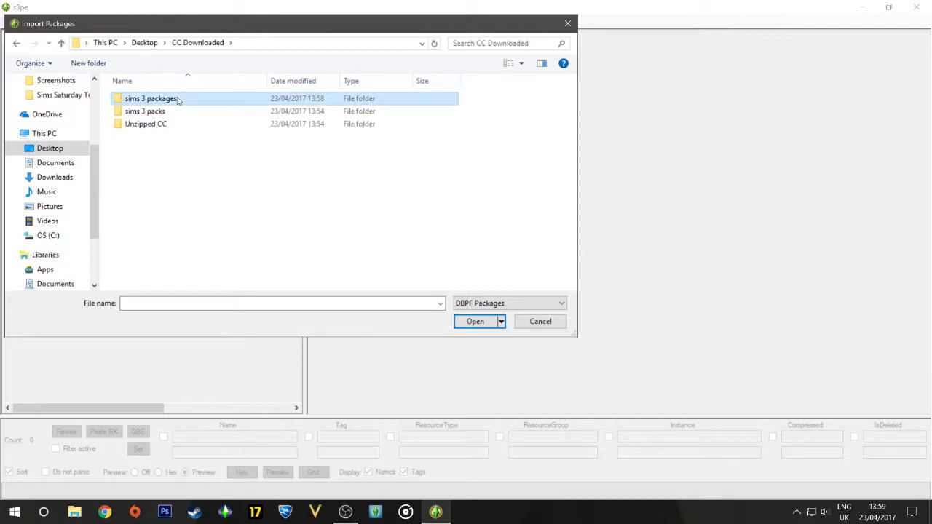
pyautogui.click(176, 99)
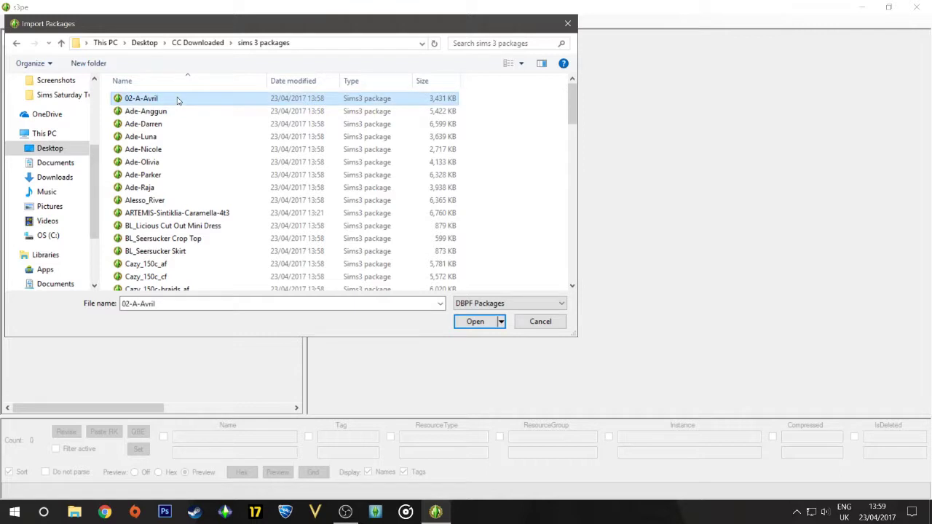
pyautogui.hotkey('ctrl', 'a')
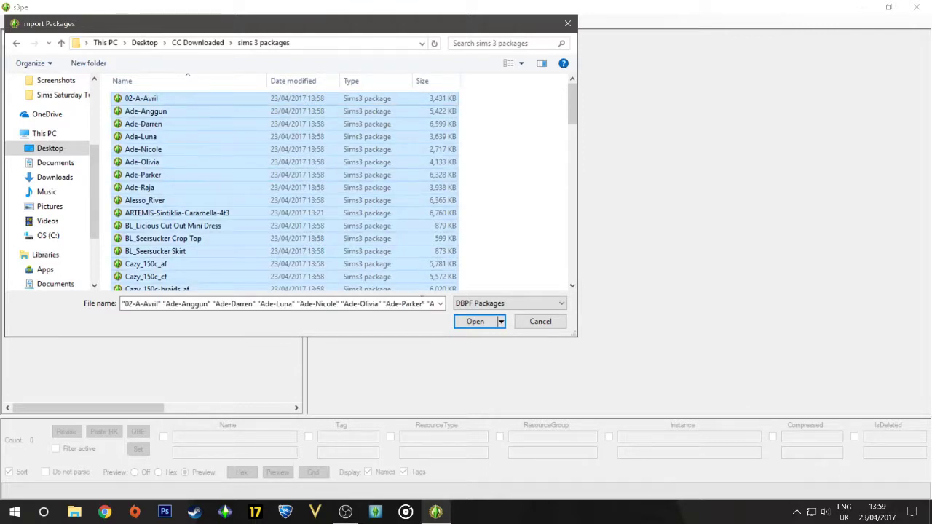
pyautogui.click(477, 328)
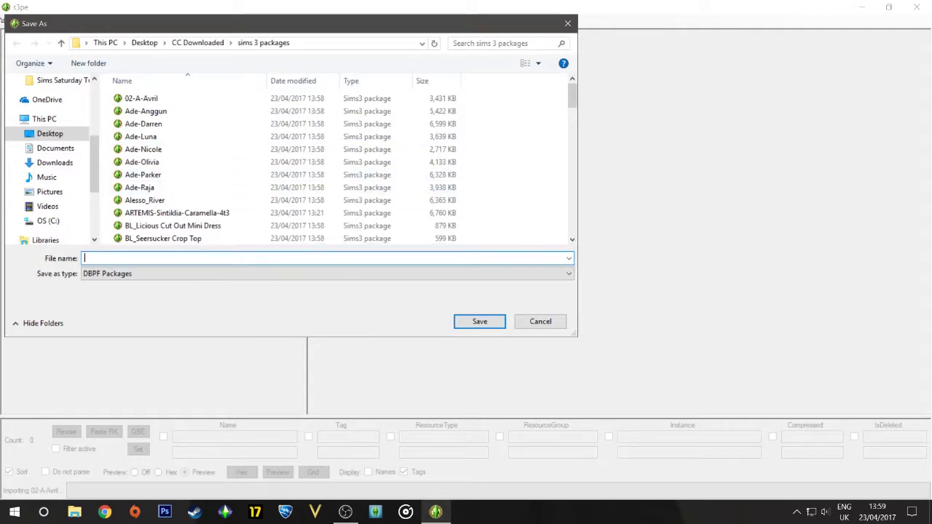
# Step: Save the merged package as CCApril2017 in the CC Downloaded folder
pyautogui.click(189, 45)
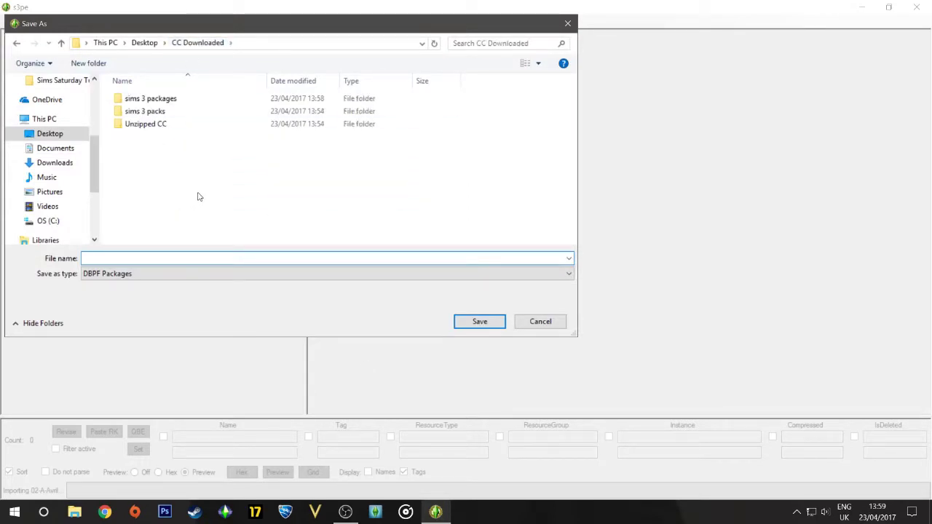
pyautogui.click(221, 261)
pyautogui.write('CCApril201')
pyautogui.write('7')
pyautogui.click(478, 322)
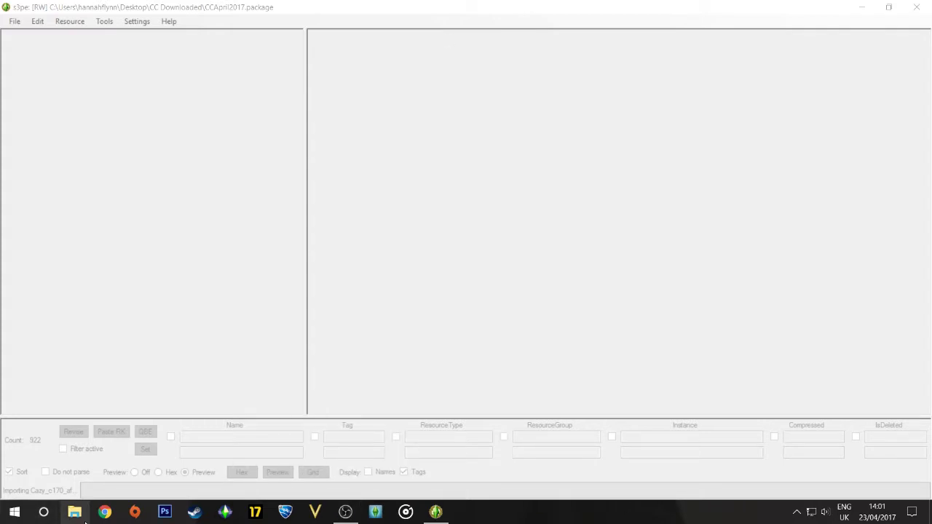
# Step: Copy all the package files from the sims 3 packages folder in CC Downloaded on the desktop
pyautogui.click(75, 512)
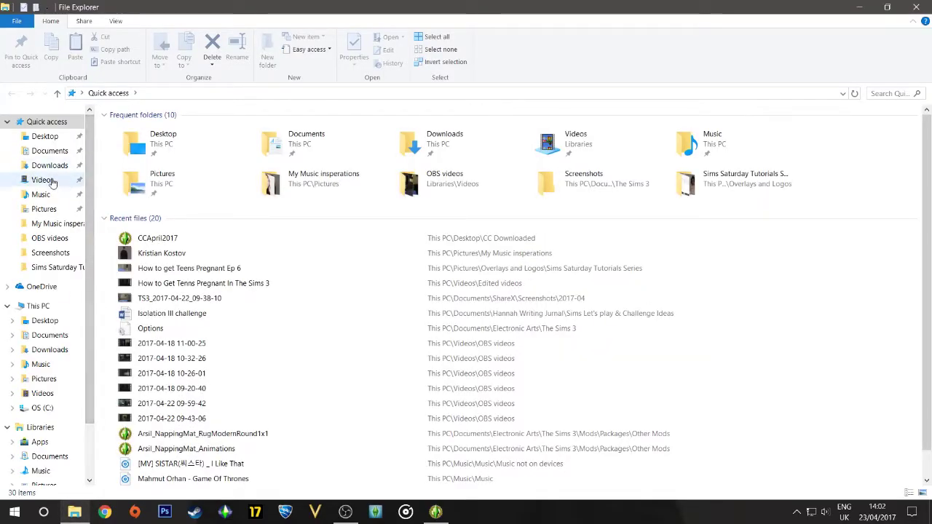
pyautogui.click(58, 140)
pyautogui.click(206, 137)
pyautogui.doubleClick(207, 137)
pyautogui.doubleClick(208, 136)
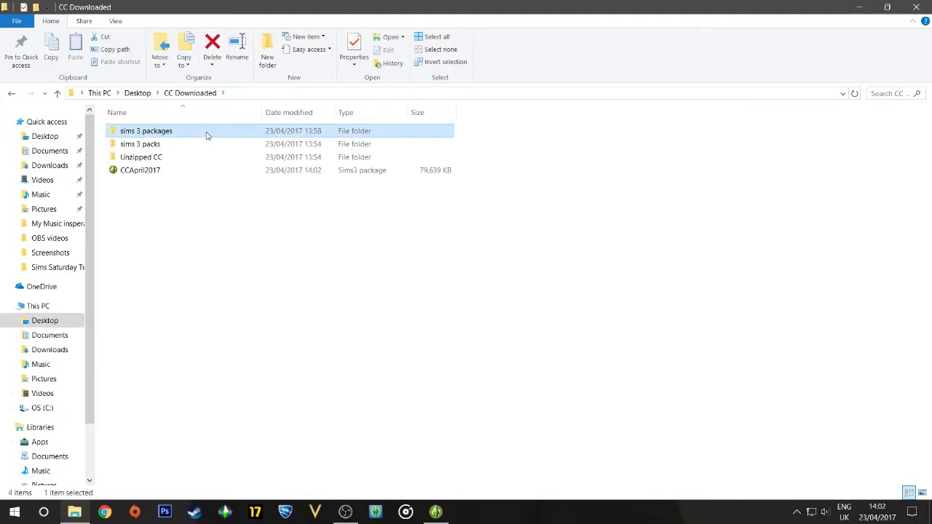
pyautogui.click(206, 136)
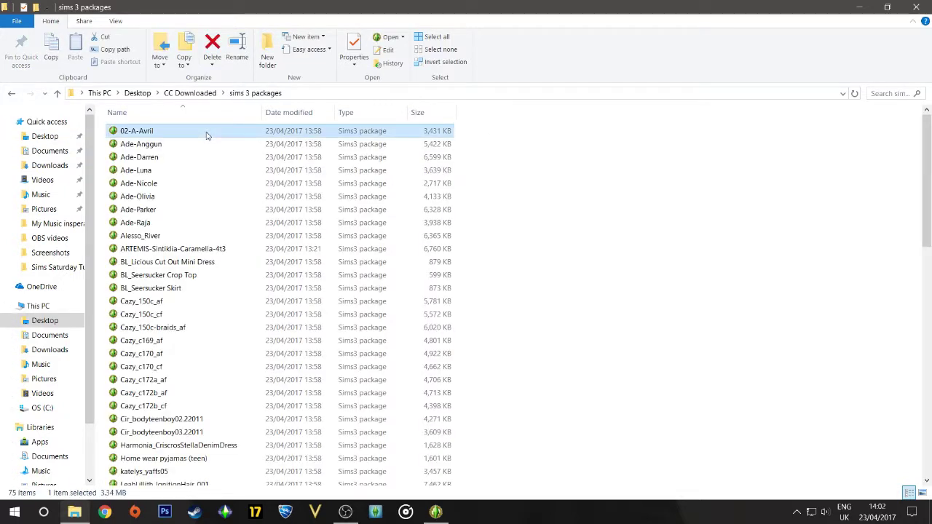
pyautogui.hotkey('ctrl', 'a')
pyautogui.rightClick(206, 135)
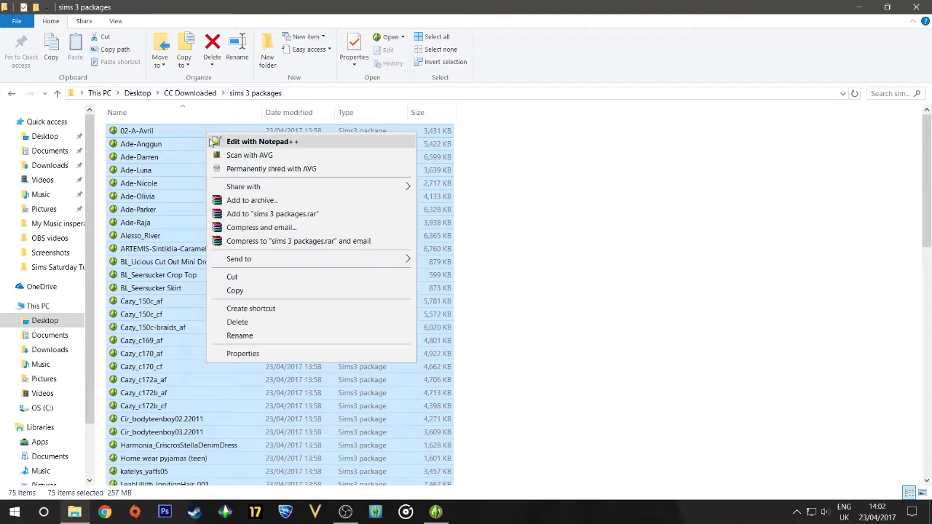
pyautogui.click(233, 290)
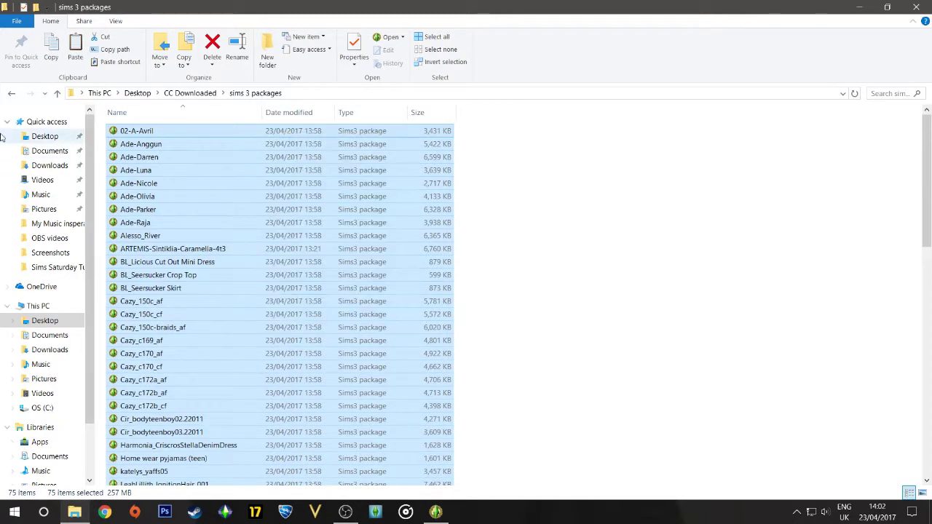
# Step: Paste the copied packages into Documents > Sims Utilities and Saves > The Sims 3 > CC > Backup CC > CC Apl 2017
pyautogui.click(7, 94)
pyautogui.click(6, 94)
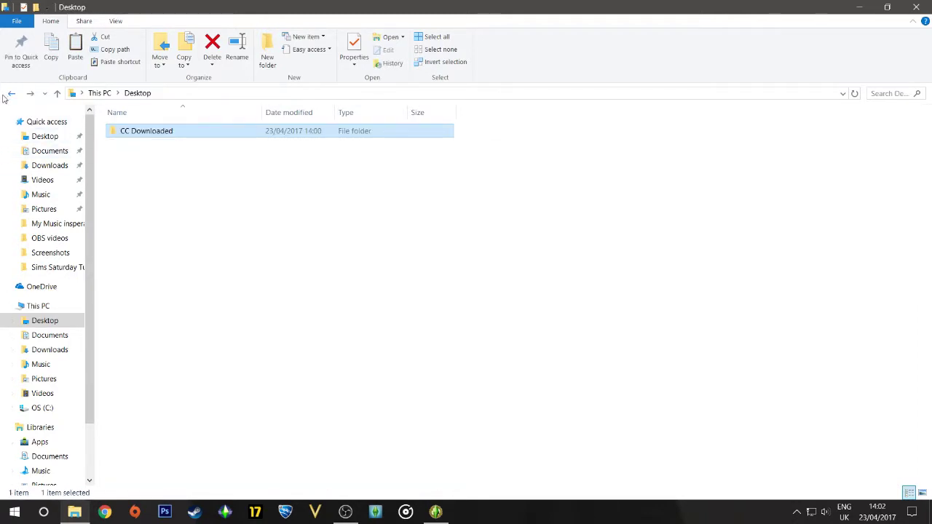
pyautogui.click(40, 150)
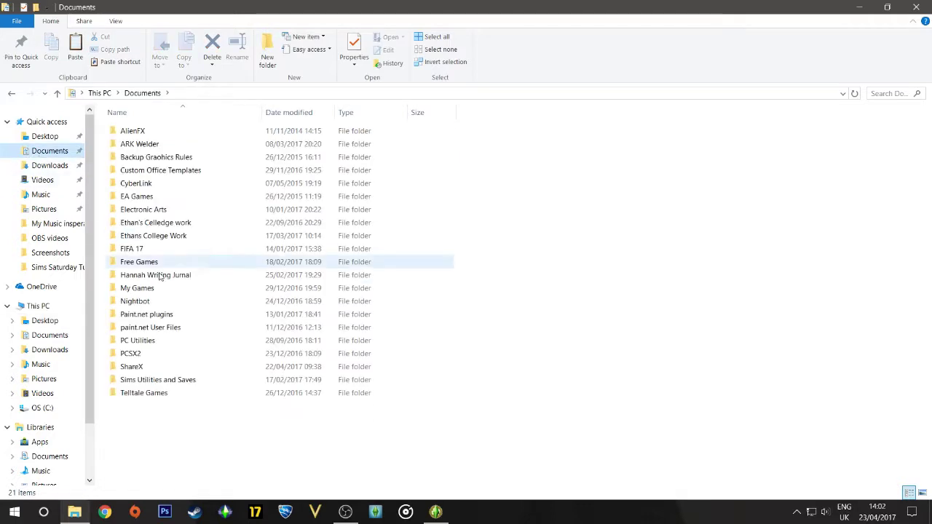
pyautogui.doubleClick(173, 382)
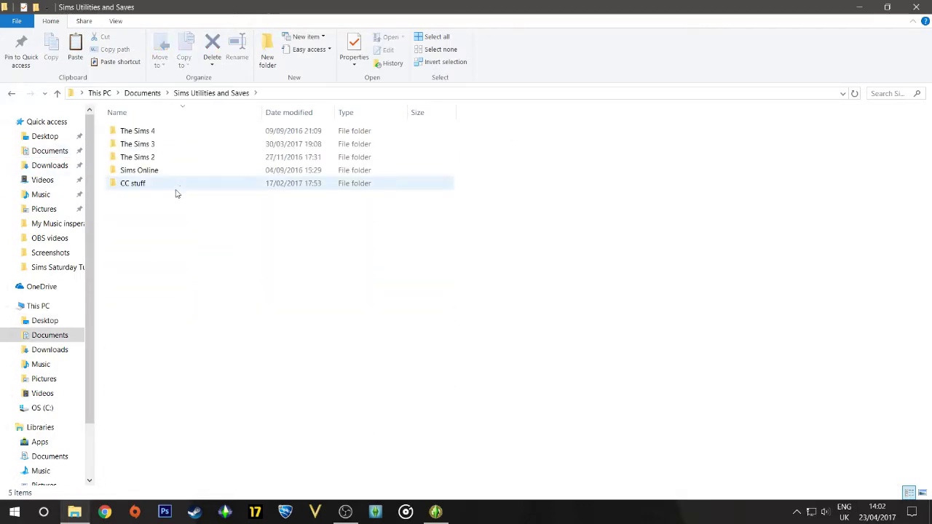
pyautogui.click(206, 149)
pyautogui.doubleClick(206, 145)
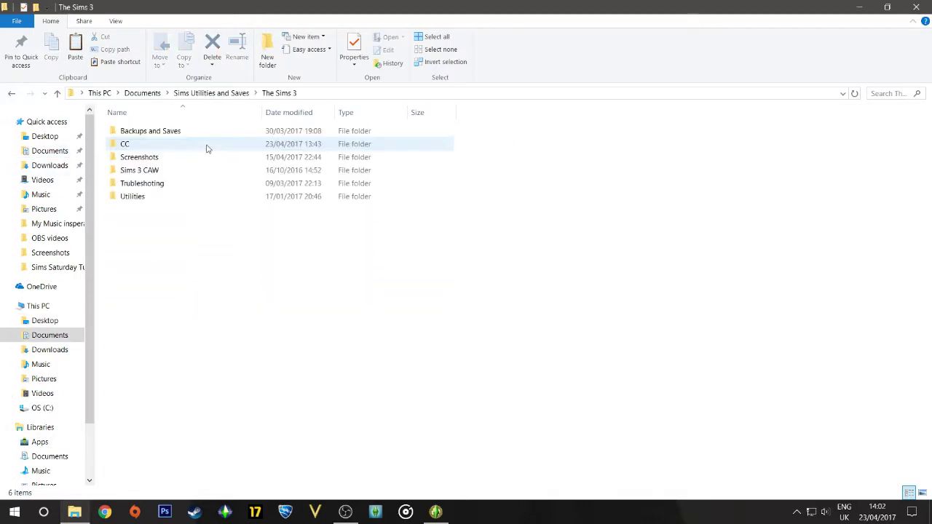
pyautogui.doubleClick(214, 148)
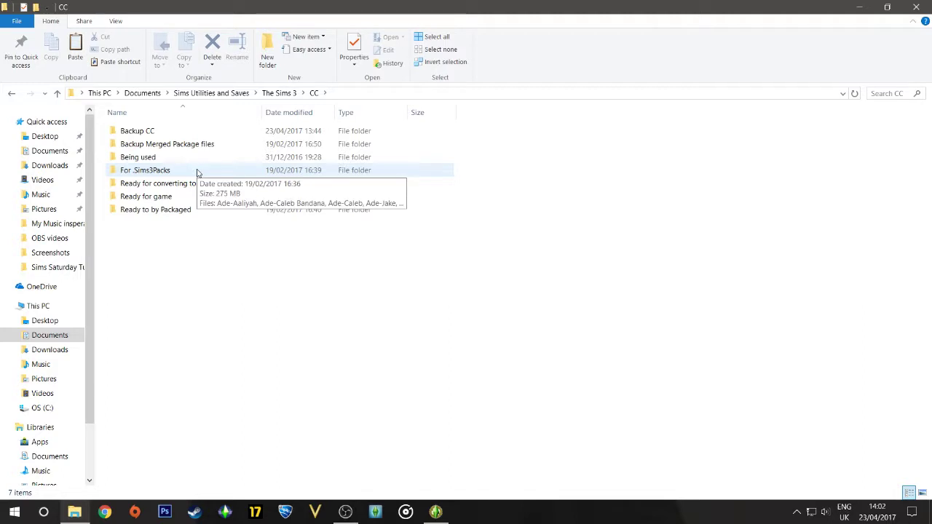
pyautogui.doubleClick(210, 136)
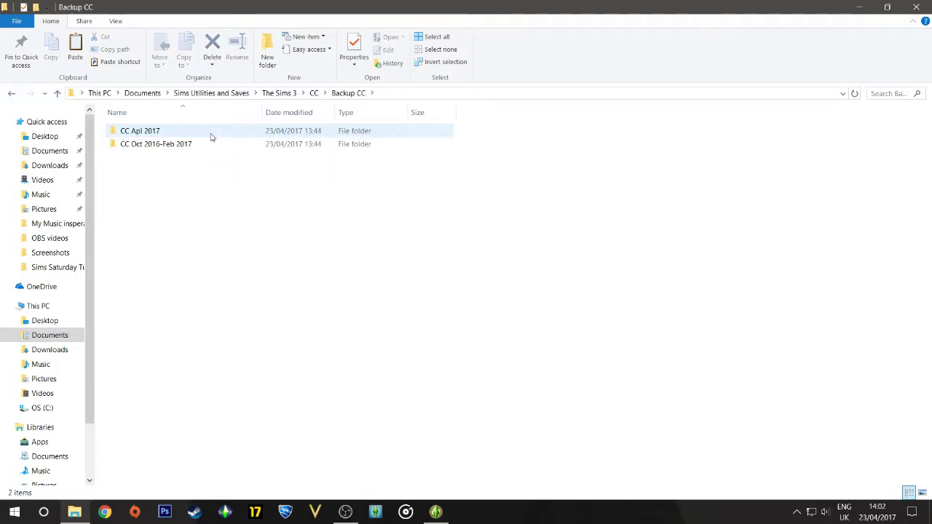
pyautogui.click(209, 130)
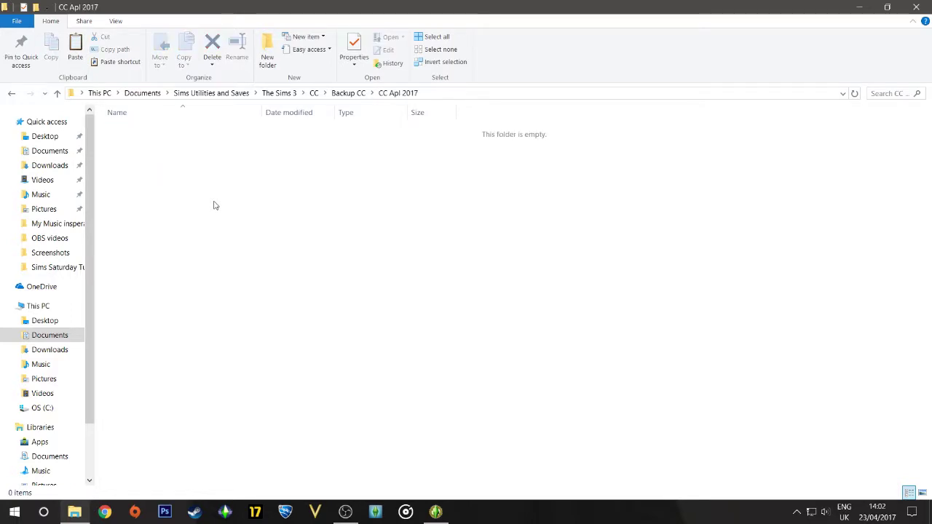
pyautogui.hotkey('ctrl', 'v')
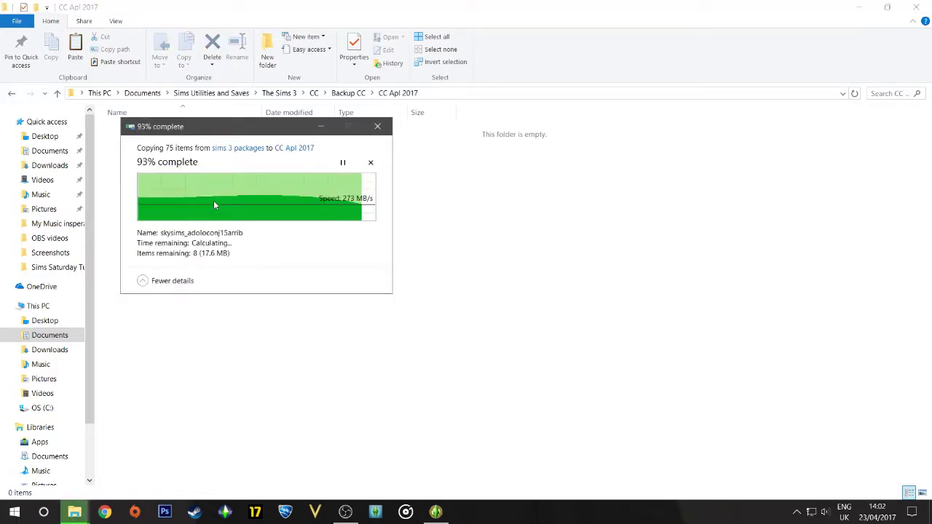
pyautogui.click(643, 232)
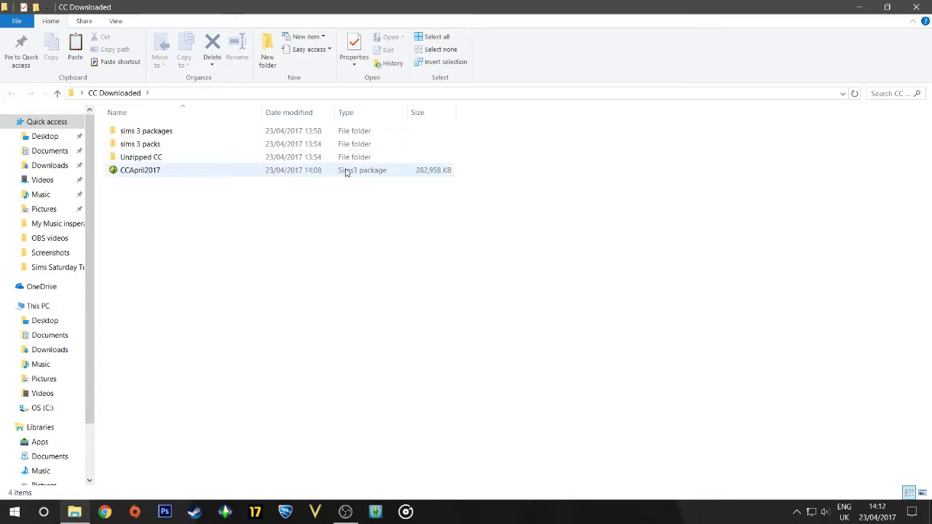
# Step: Move the CCApril2017 package from CC Downloaded into Documents > Electronic Arts > The Sims 3 > Mods > Packages > CC
pyautogui.rightClick(410, 176)
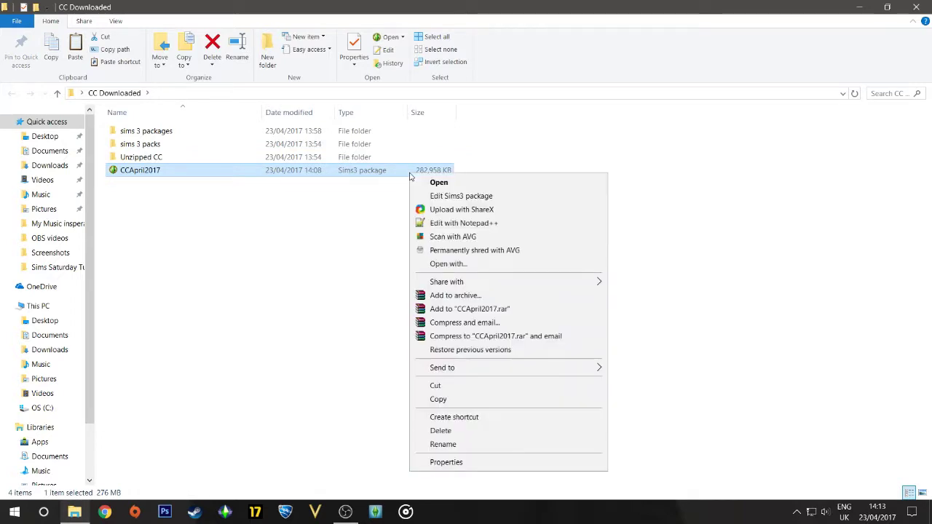
pyautogui.click(435, 385)
pyautogui.click(44, 151)
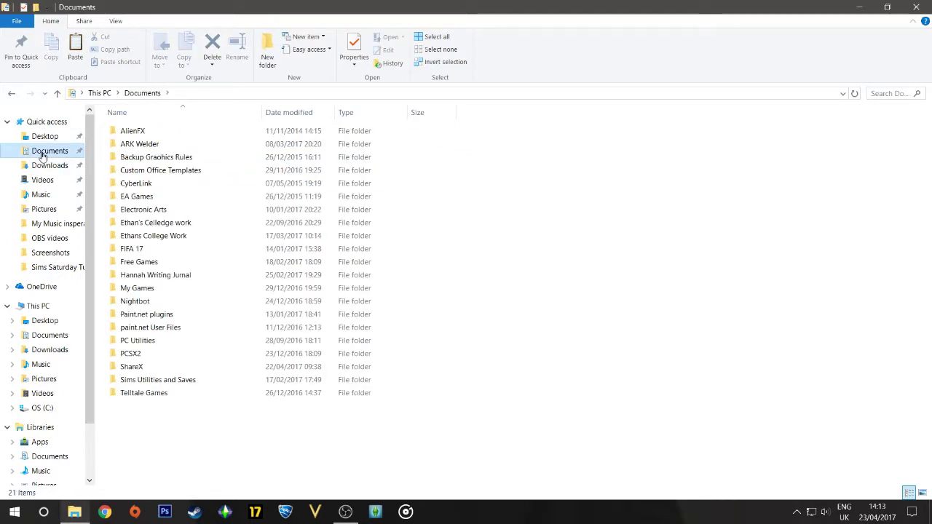
pyautogui.doubleClick(166, 212)
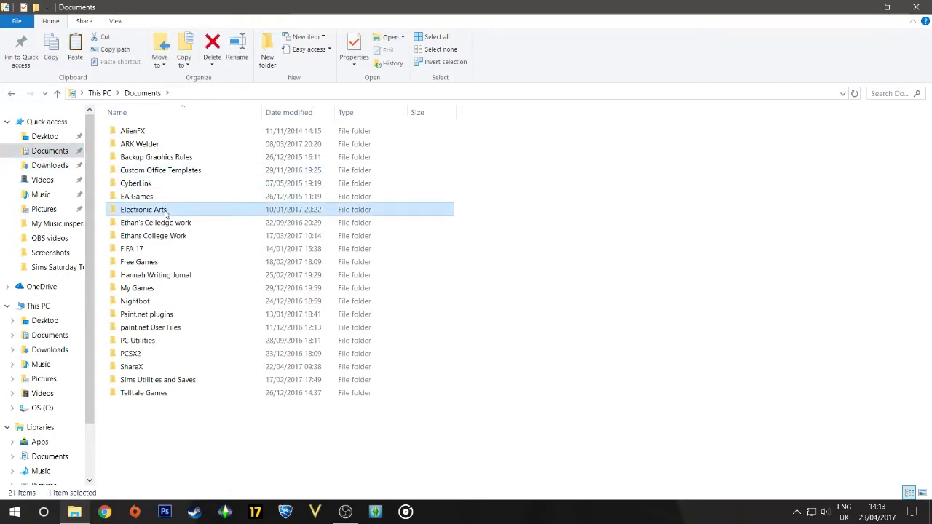
pyautogui.doubleClick(208, 134)
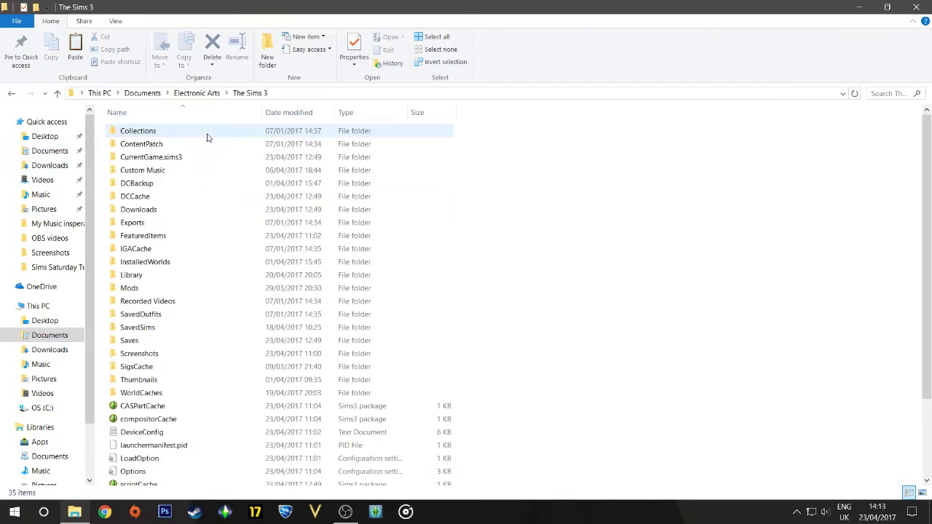
pyautogui.click(165, 288)
pyautogui.doubleClick(166, 290)
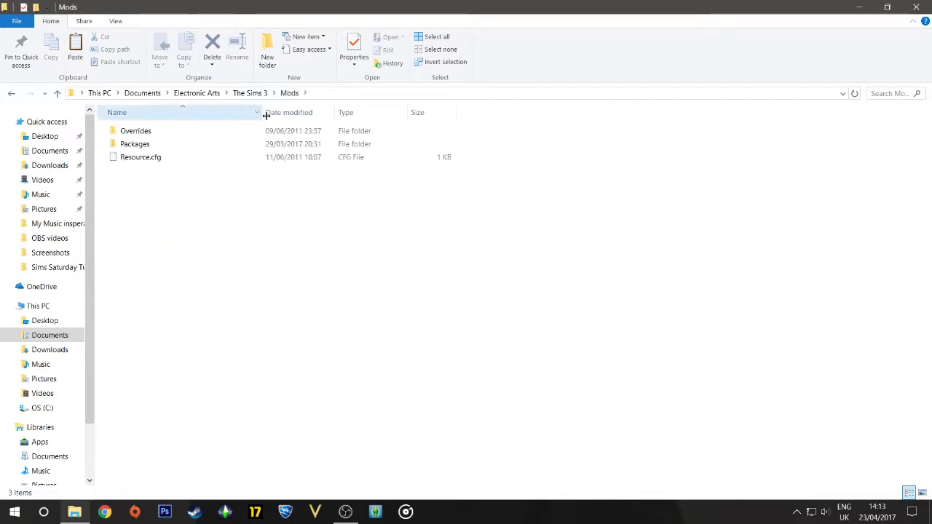
pyautogui.doubleClick(255, 146)
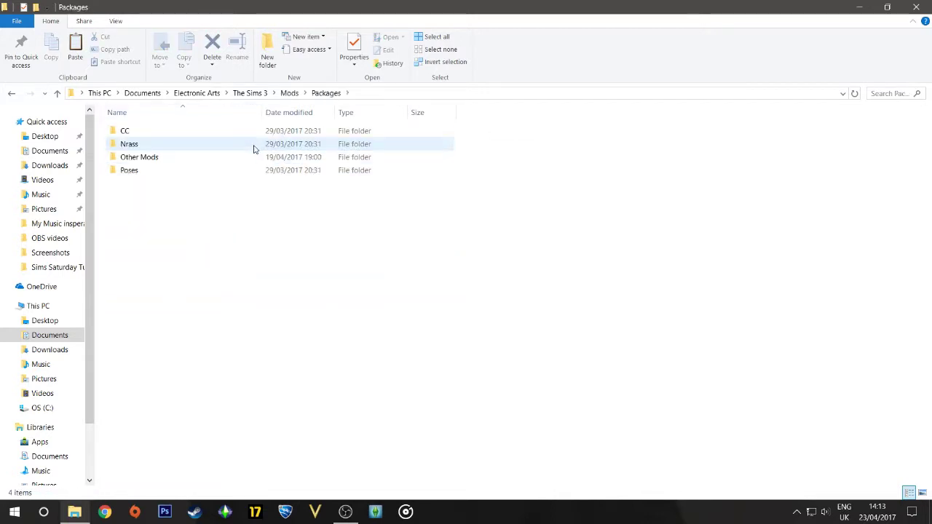
pyautogui.click(213, 137)
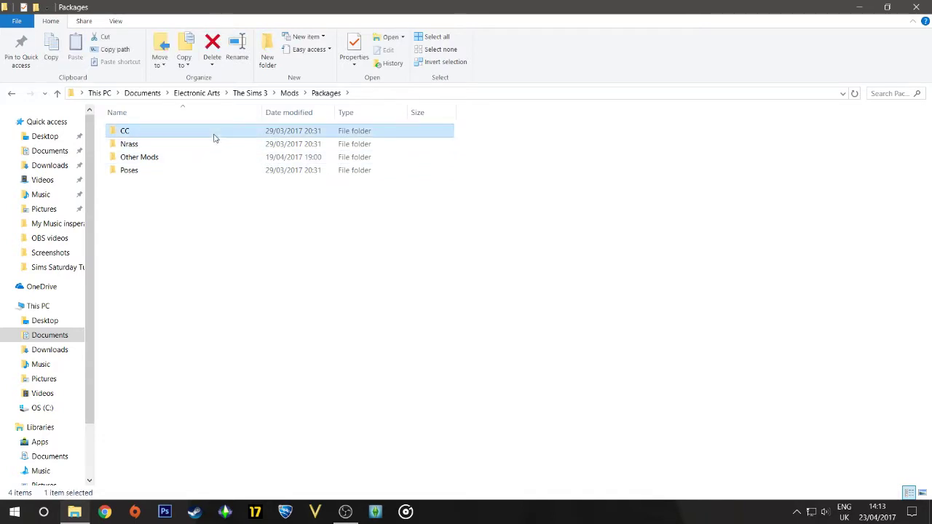
pyautogui.doubleClick(214, 138)
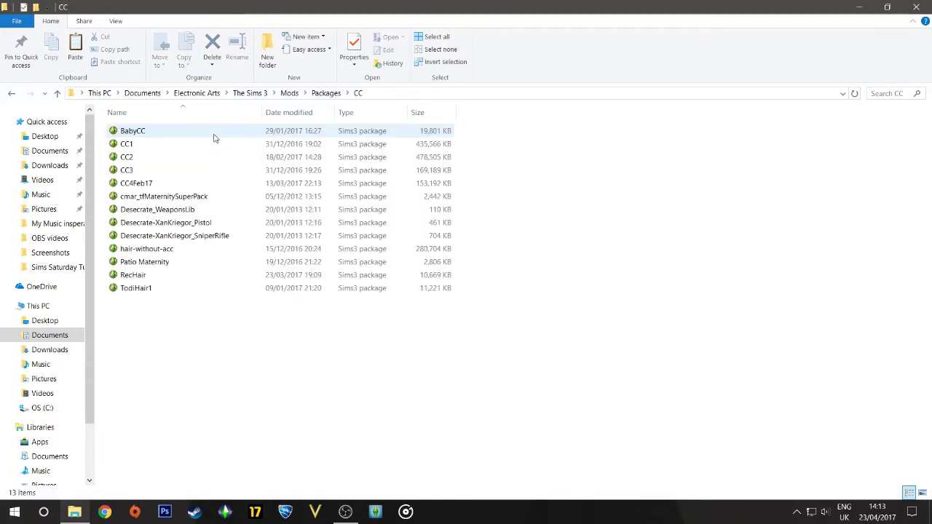
pyautogui.hotkey('ctrl', 'v')
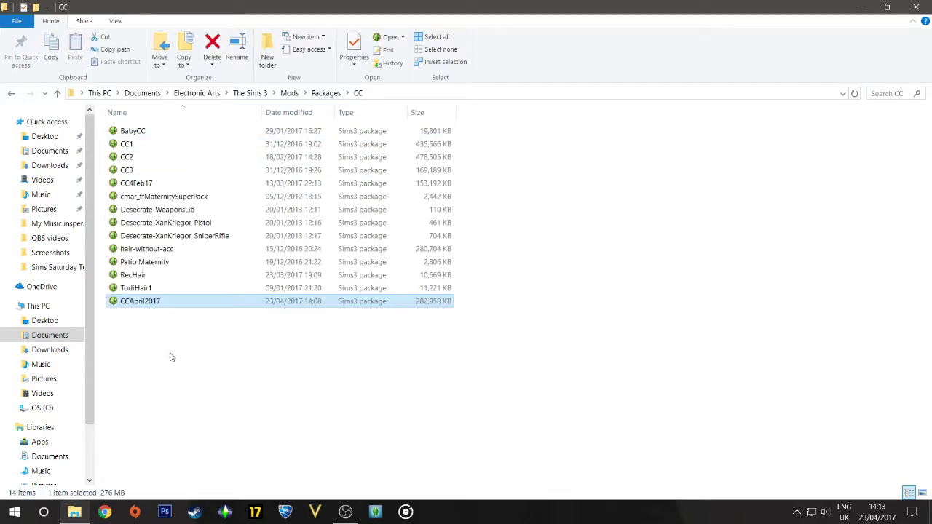
pyautogui.click(187, 368)
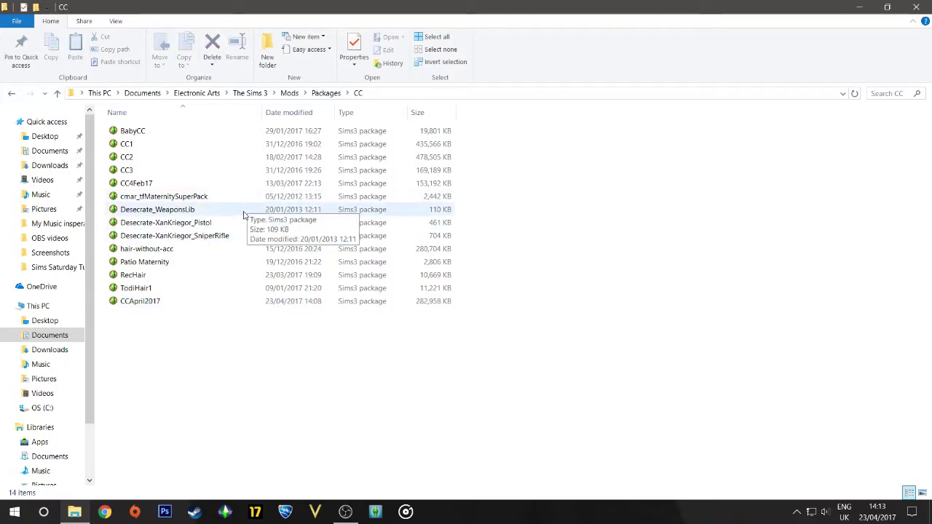
pyautogui.click(916, 7)
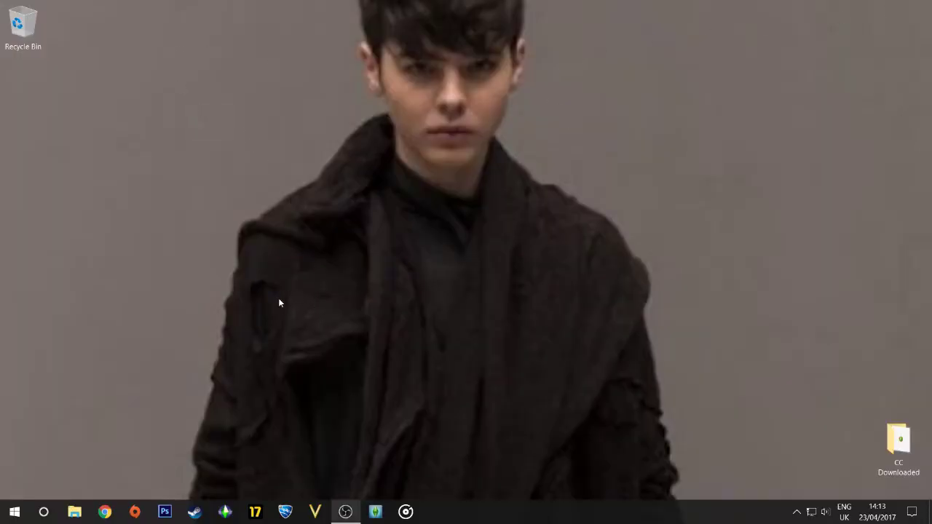
# Step: Open the Documents > Electronic Arts > The Sims 3 folder in File Explorer
pyautogui.click(74, 511)
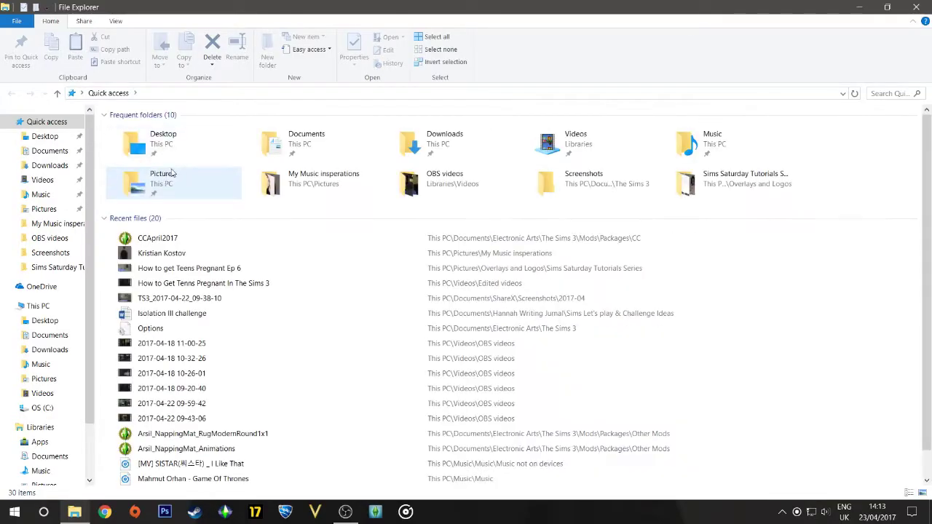
pyautogui.click(45, 151)
pyautogui.doubleClick(164, 218)
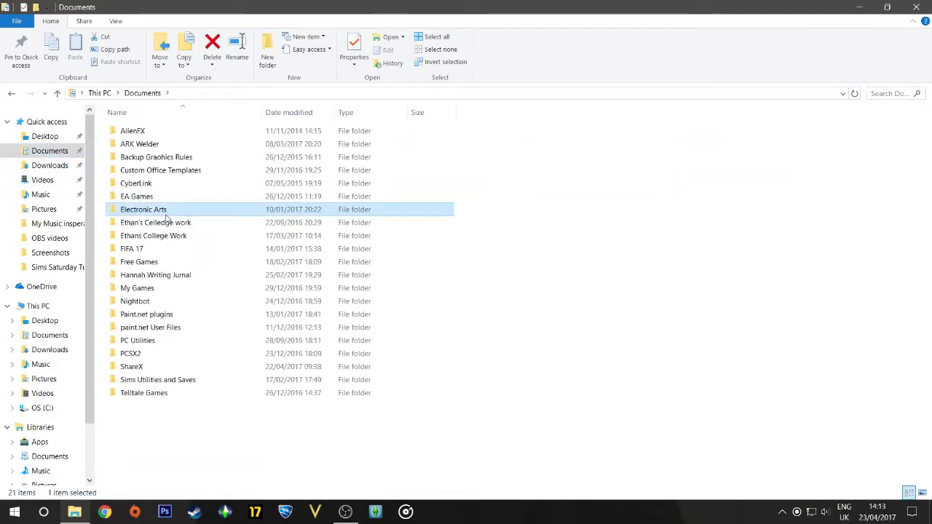
pyautogui.doubleClick(199, 132)
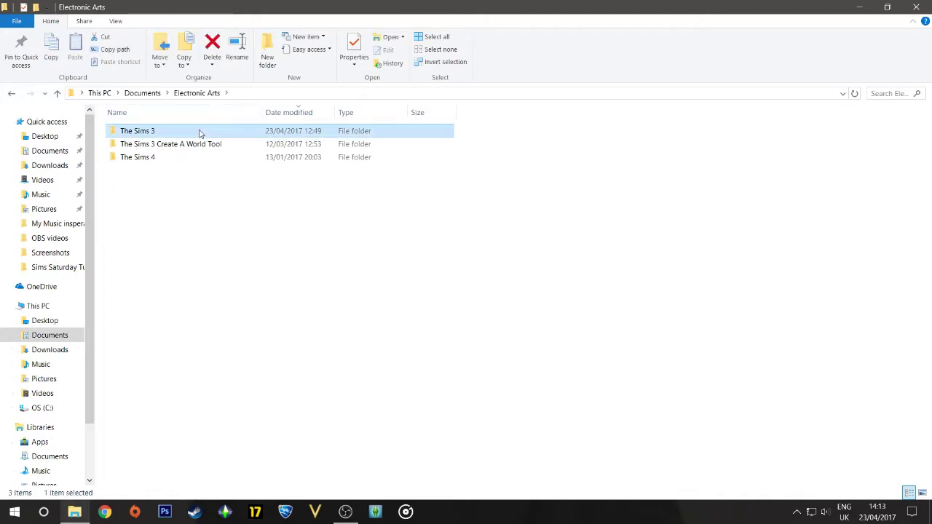
# Step: Delete CASPartCache, compositorCache, scriptCache, simCompositorCache, socialCache and the ScriptError file from The Sims 3 folder, and close the folder window
pyautogui.scroll(-3, 204, 146)
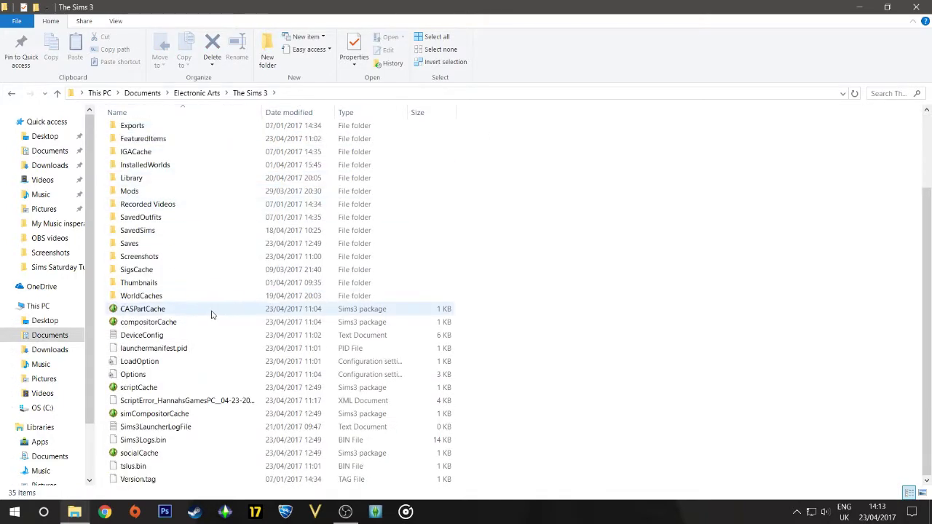
pyautogui.click(204, 310)
pyautogui.keyDown('ctrl'); pyautogui.click(200, 323); pyautogui.keyUp('ctrl')
pyautogui.keyDown('ctrl'); pyautogui.click(149, 388); pyautogui.keyUp('ctrl')
pyautogui.keyDown('ctrl'); pyautogui.click(153, 401); pyautogui.keyUp('ctrl')
pyautogui.keyDown('ctrl'); pyautogui.click(146, 414); pyautogui.keyUp('ctrl')
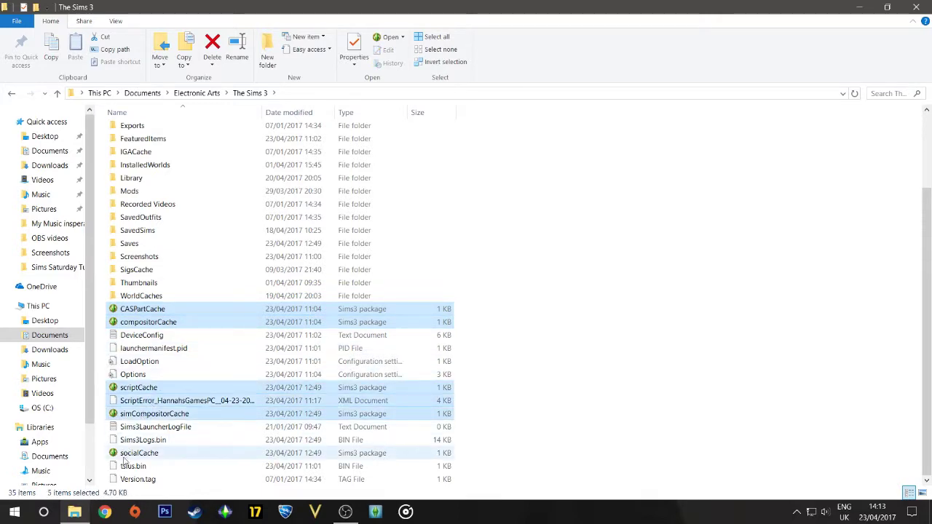
pyautogui.keyDown('ctrl'); pyautogui.click(127, 457); pyautogui.keyUp('ctrl')
pyautogui.rightClick(127, 457)
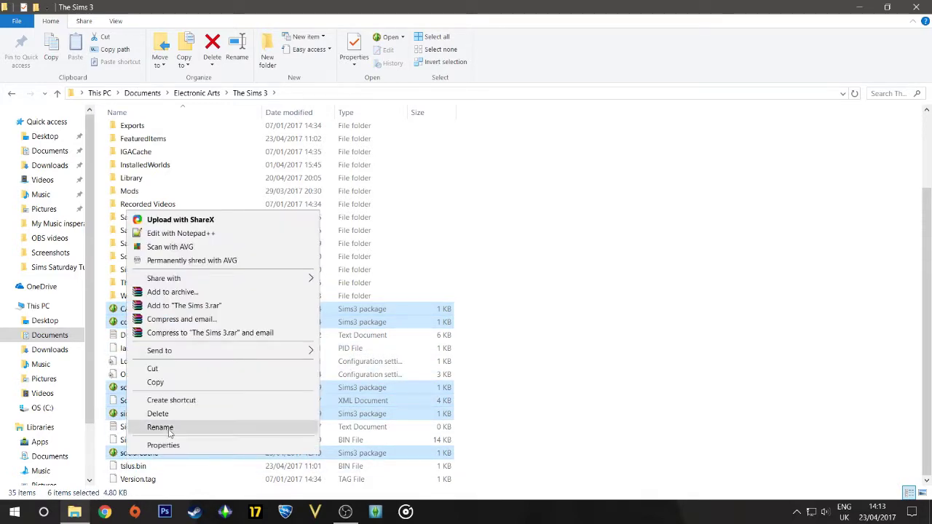
pyautogui.press('Escape')
pyautogui.press('Delete')
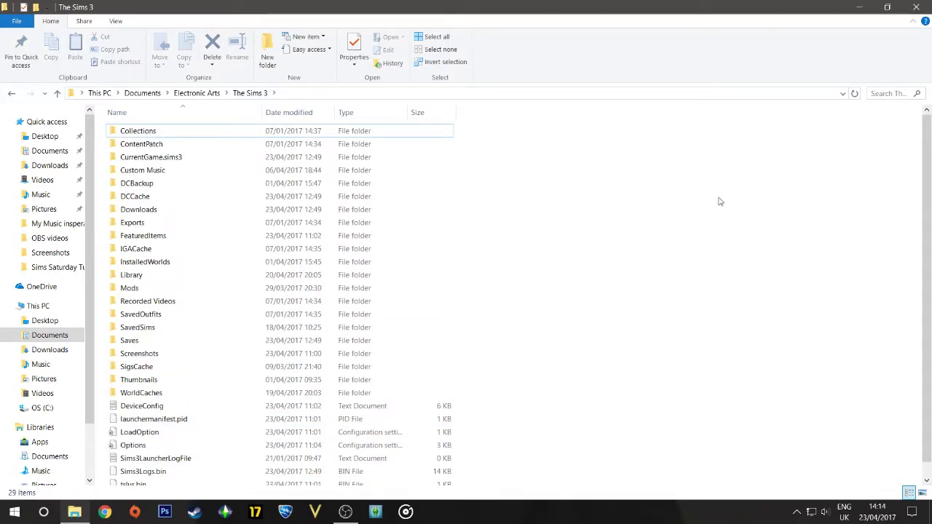
pyautogui.click(916, 7)
# Step: Empty the Recycle Bin, permanently deleting its contents
pyautogui.rightClick(16, 23)
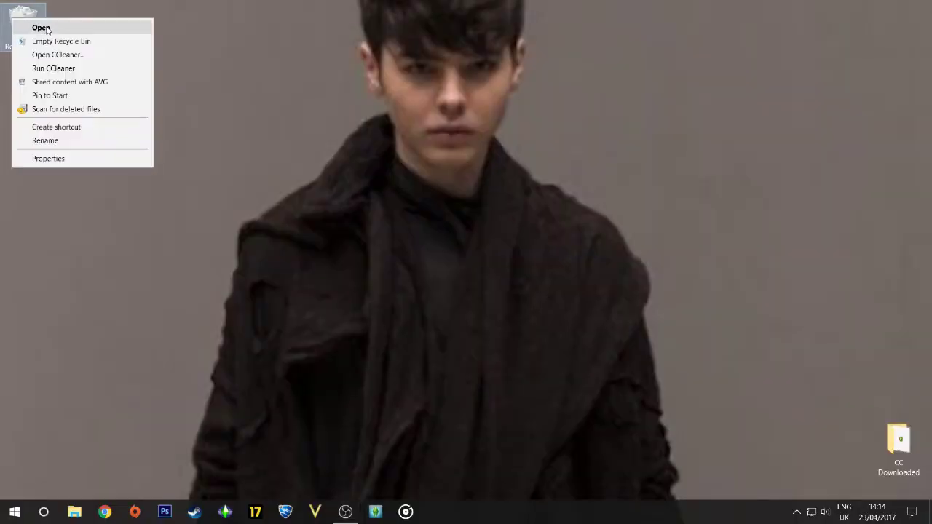
pyautogui.click(59, 40)
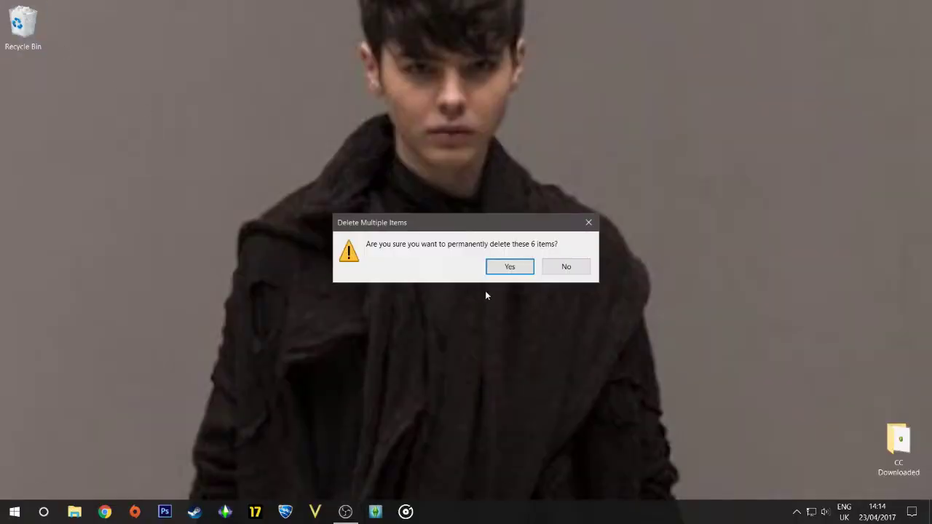
pyautogui.click(514, 272)
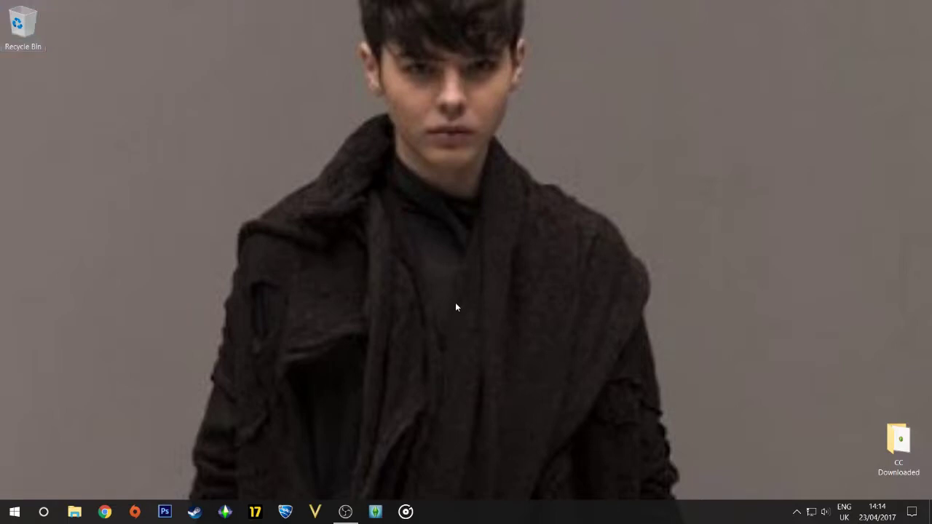
# Step: Open The Sims 3 Game Launcher and start the game
pyautogui.click(375, 511)
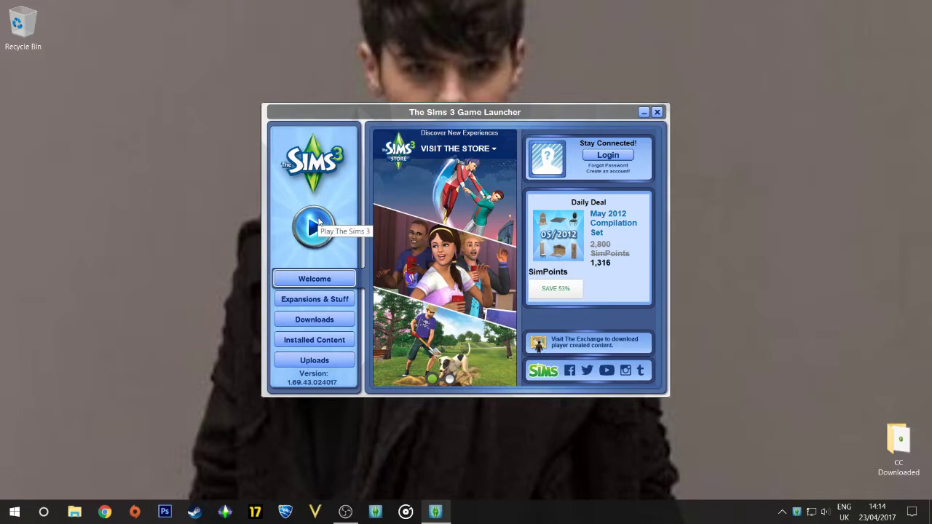
pyautogui.click(318, 222)
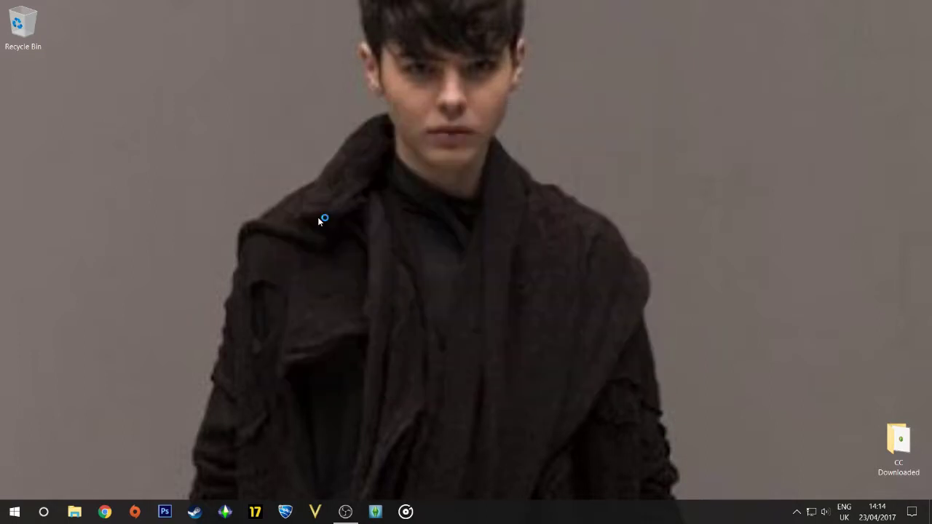